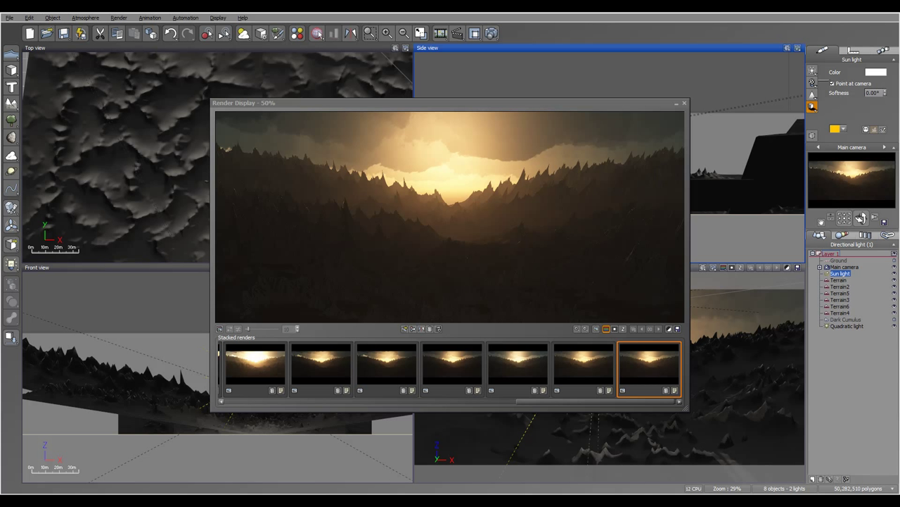
# Save the Vue render as dpath.hdr in High dynamic range (*.hdr) format, answering No
pyautogui.hotkey('ctrl', 's')
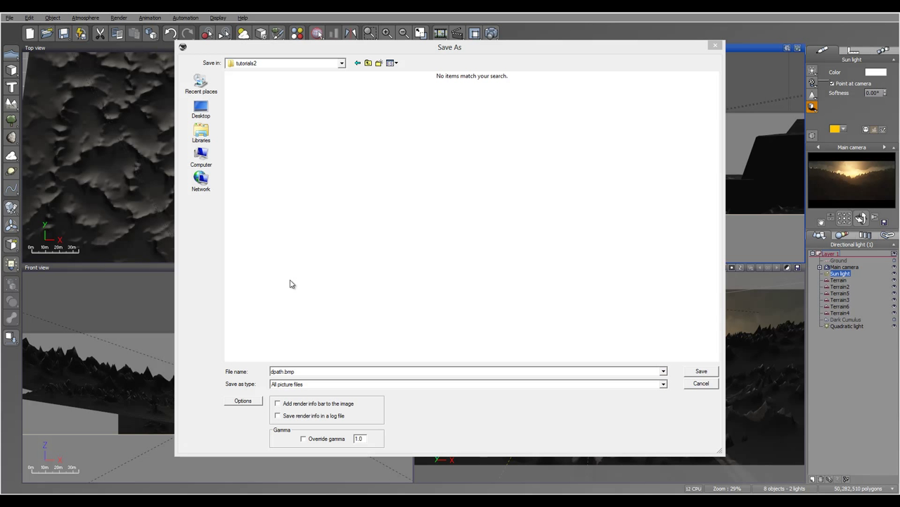
pyautogui.click(308, 383)
pyautogui.click(336, 423)
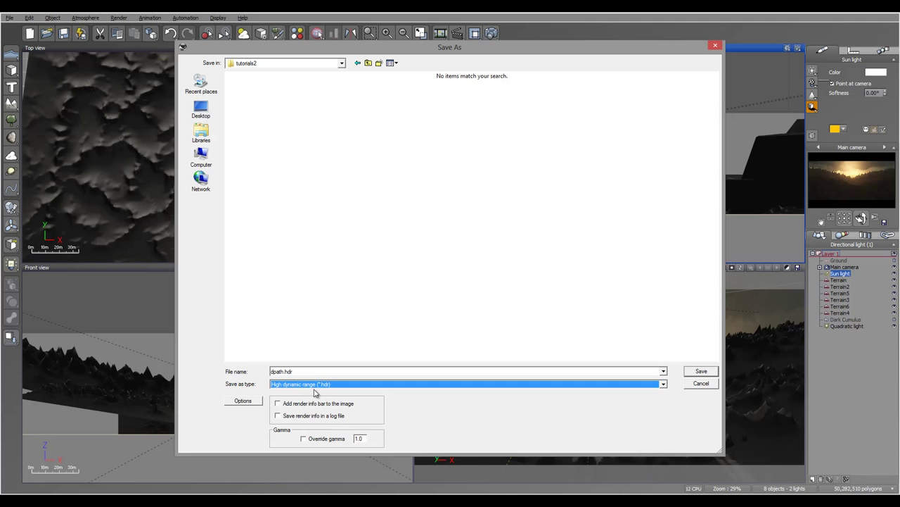
pyautogui.doubleClick(287, 370)
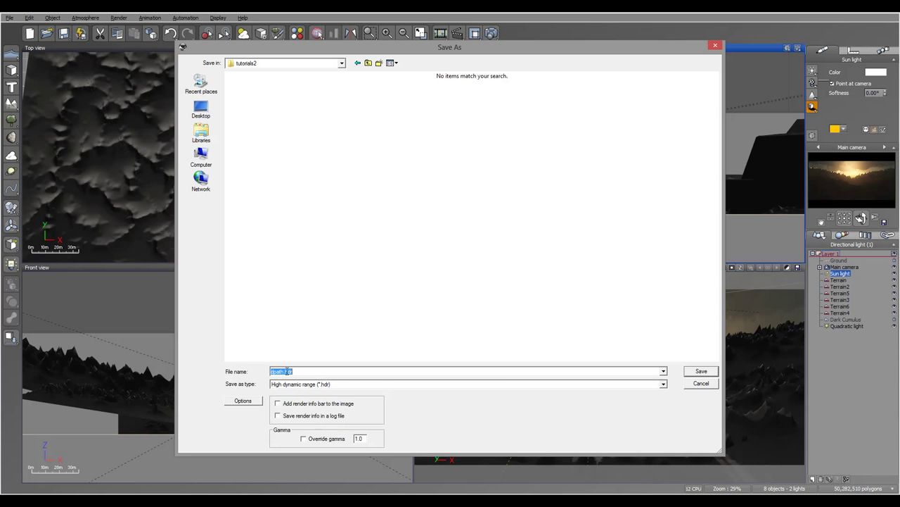
pyautogui.click(704, 373)
pyautogui.click(656, 260)
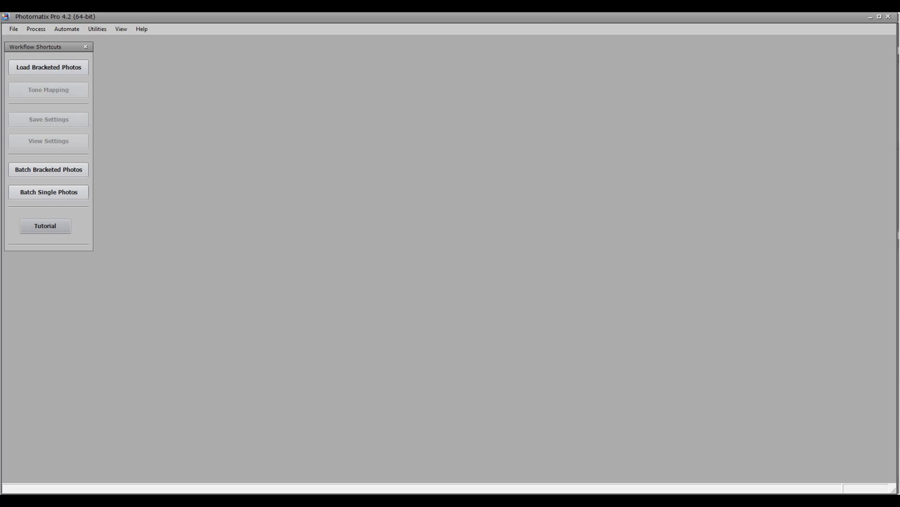
# Load dpath.hdr into Photomatix Pro and show its Tone Mapping Details Enhancer preview
pyautogui.hotkey('ctrl', 'o')
pyautogui.click(88, 73)
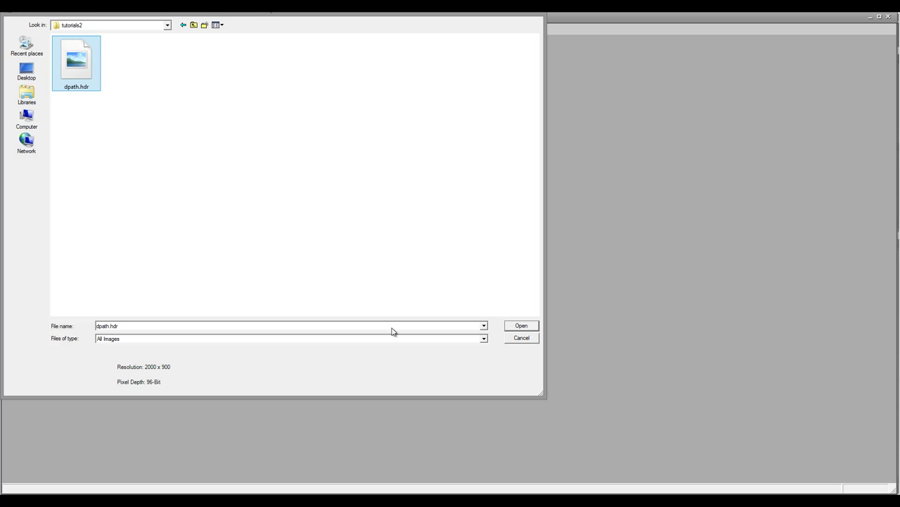
pyautogui.click(517, 325)
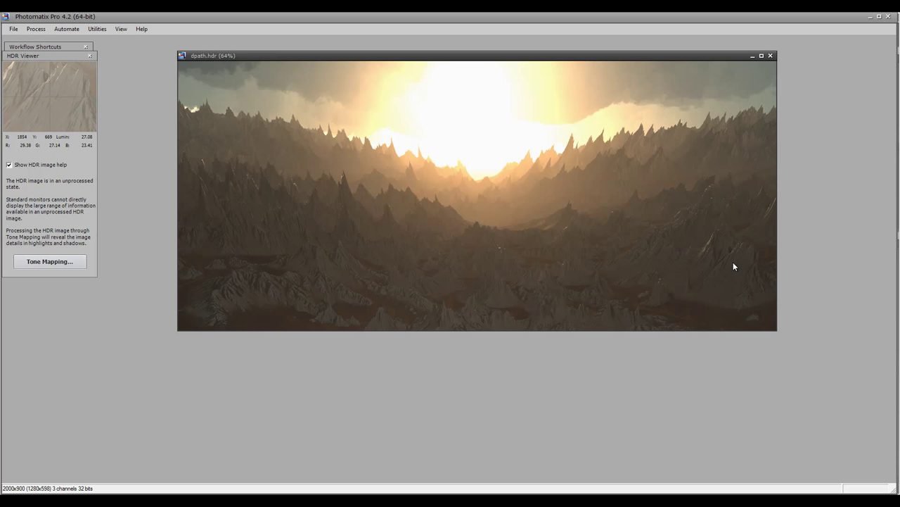
pyautogui.click(43, 262)
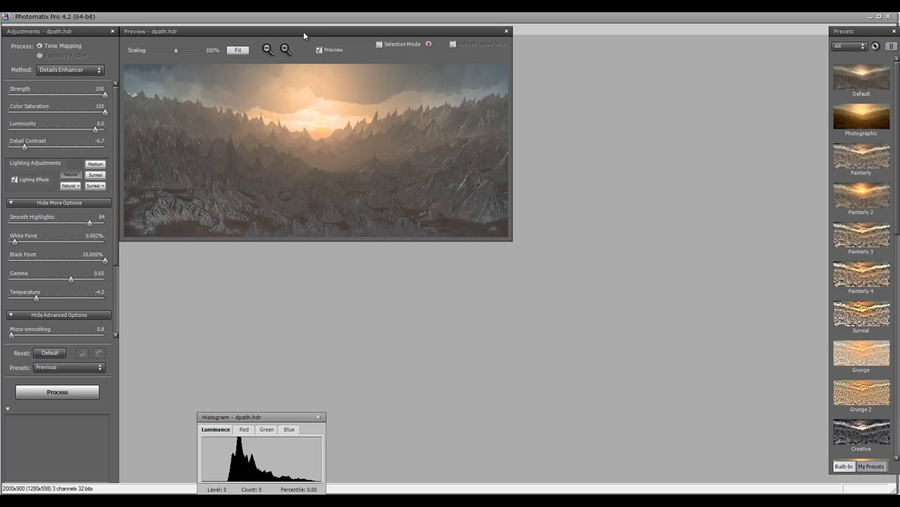
# Rearrange the Preview and Histogram windows and lower Strength, Color Saturation and Detail Contrast
pyautogui.moveTo(303, 31); pyautogui.dragTo(424, 89)
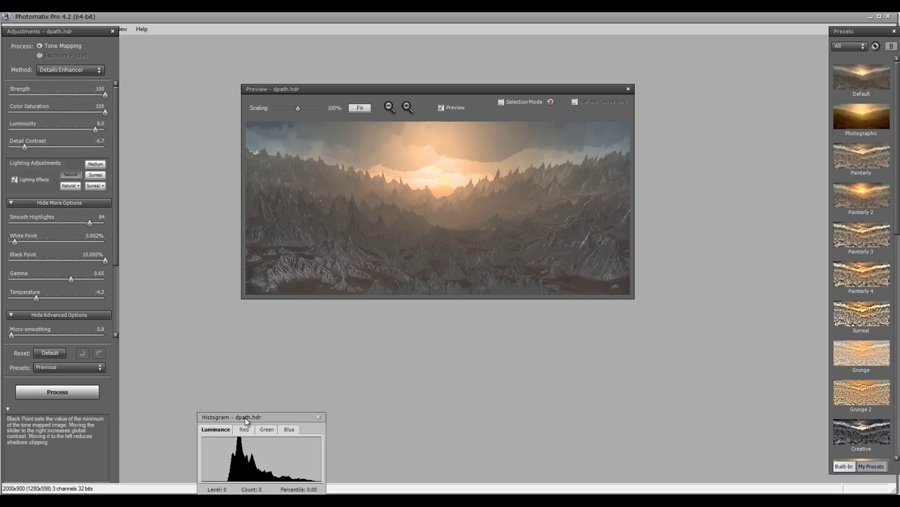
pyautogui.moveTo(246, 419); pyautogui.dragTo(242, 392)
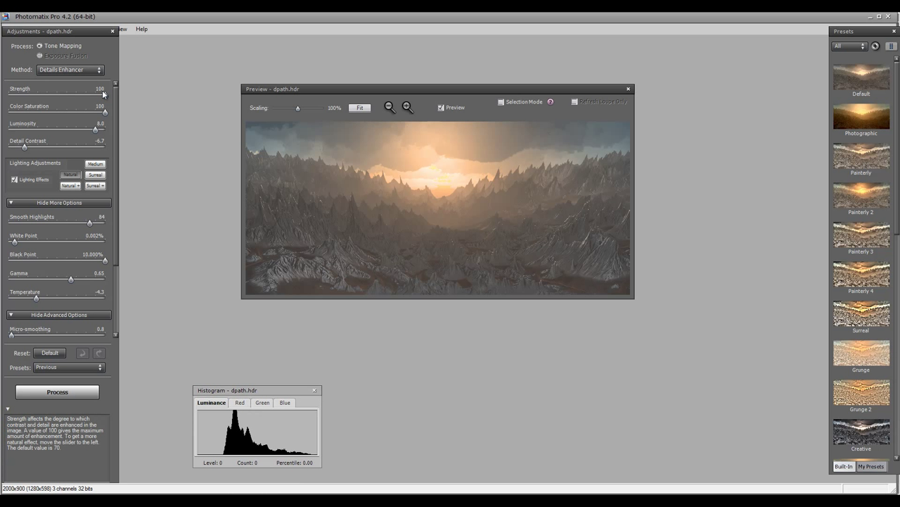
pyautogui.moveTo(107, 95); pyautogui.dragTo(9, 96)
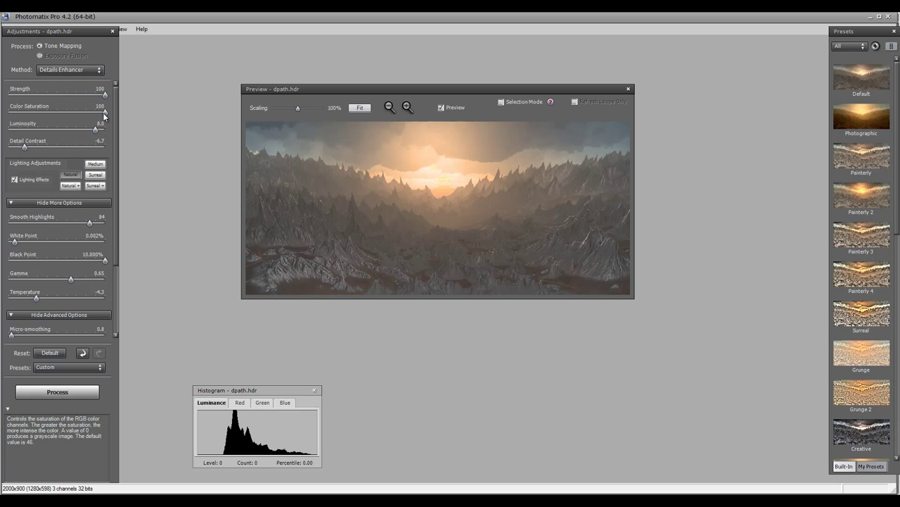
pyautogui.moveTo(104, 112); pyautogui.dragTo(84, 112)
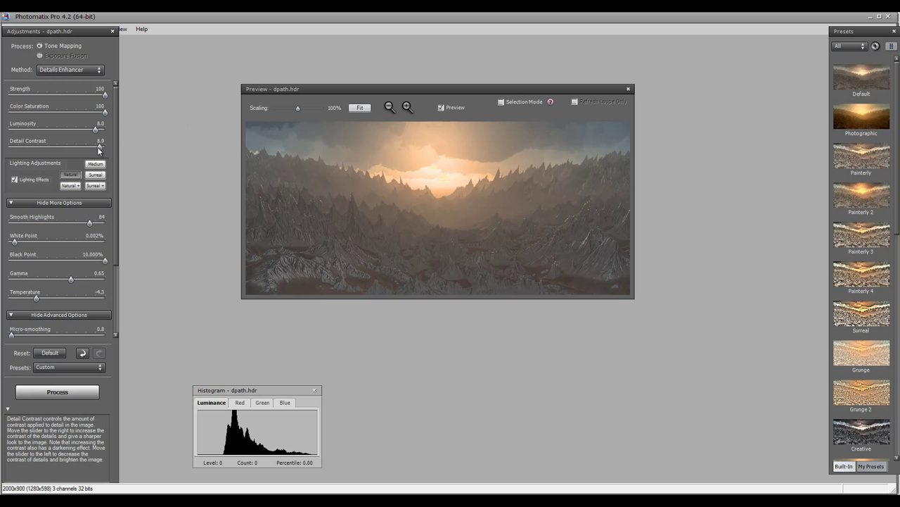
pyautogui.moveTo(99, 148); pyautogui.dragTo(12, 146)
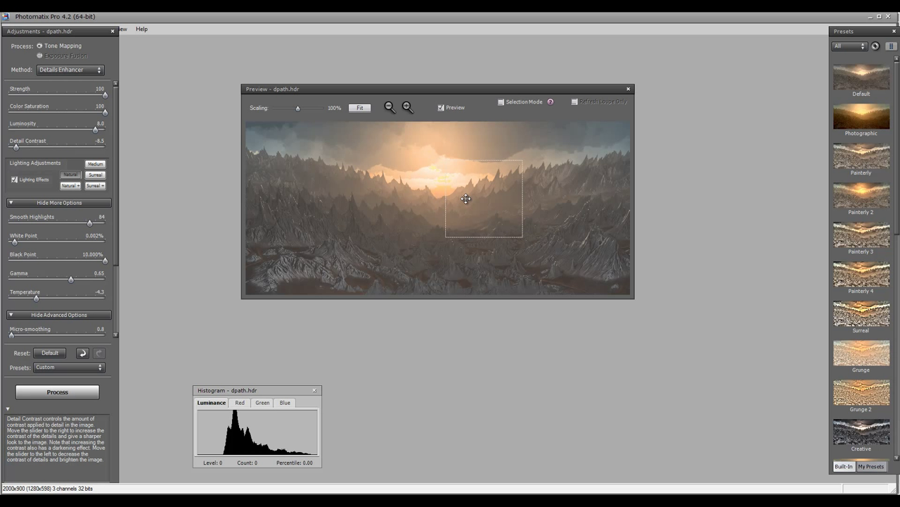
# Open a magnified Loupe of the preview and settle Detail Contrast at -8.3
pyautogui.click(433, 198)
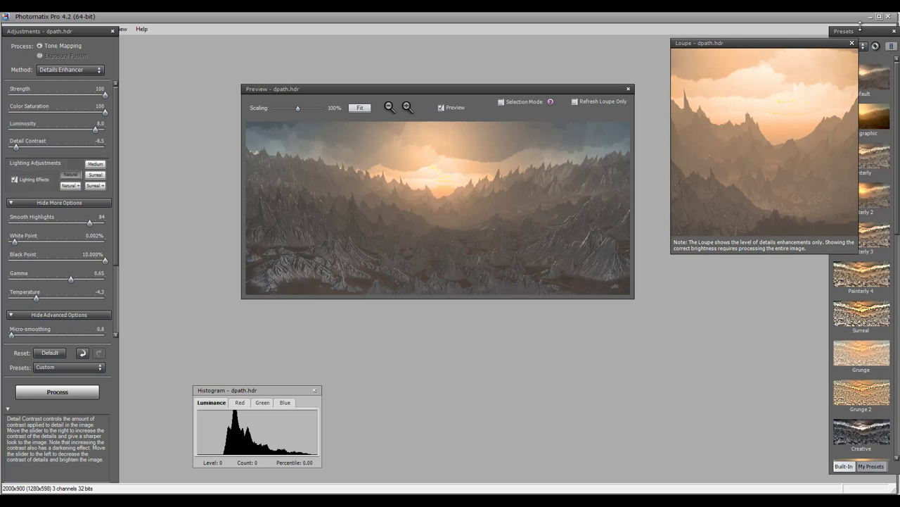
pyautogui.moveTo(809, 47); pyautogui.dragTo(781, 54)
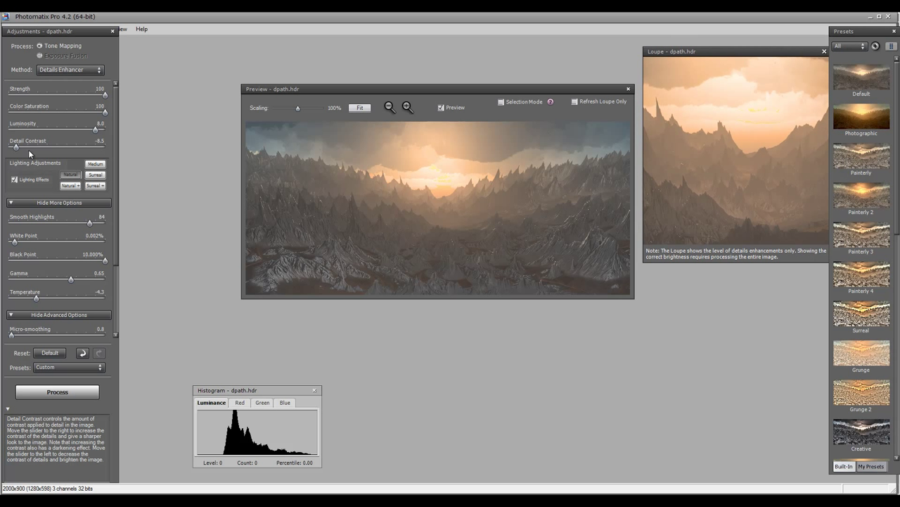
pyautogui.moveTo(19, 149); pyautogui.dragTo(71, 149)
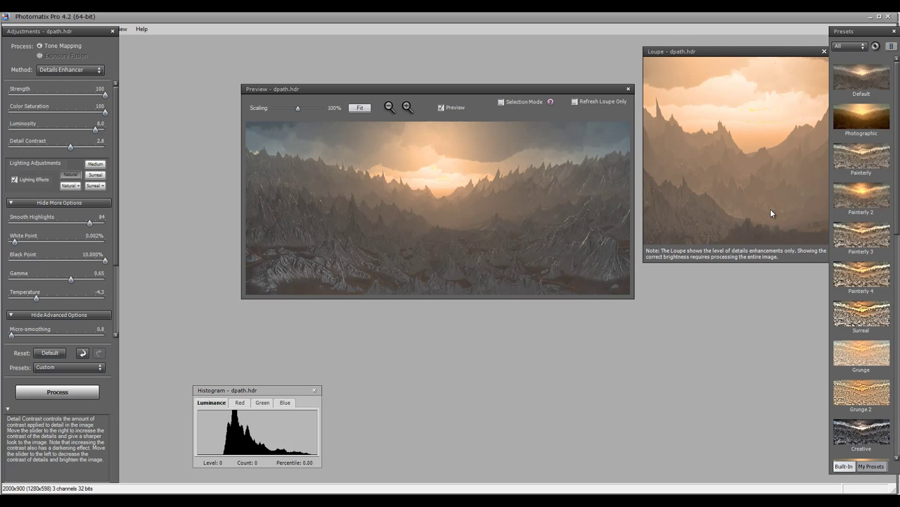
pyautogui.moveTo(28, 147); pyautogui.dragTo(17, 147)
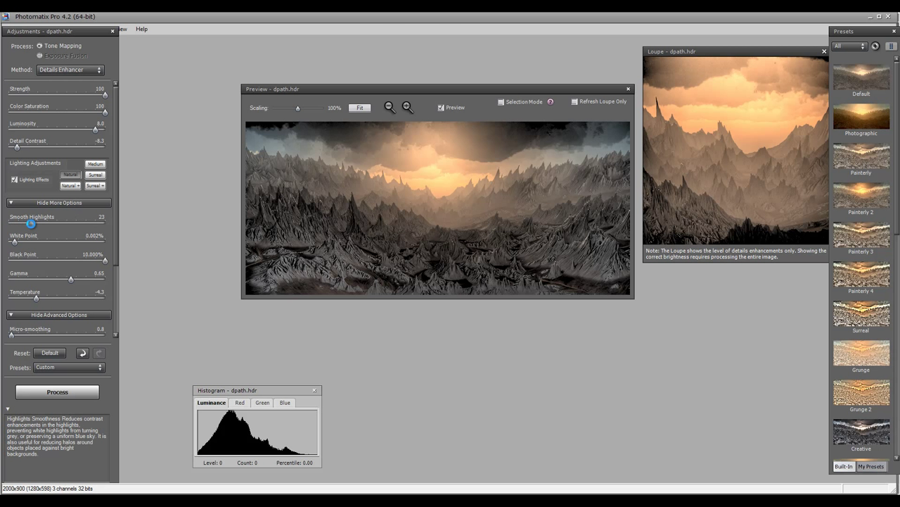
# Raise Smooth Highlights to 71 and lower White Point to 0.143%
pyautogui.moveTo(31, 223); pyautogui.dragTo(94, 227)
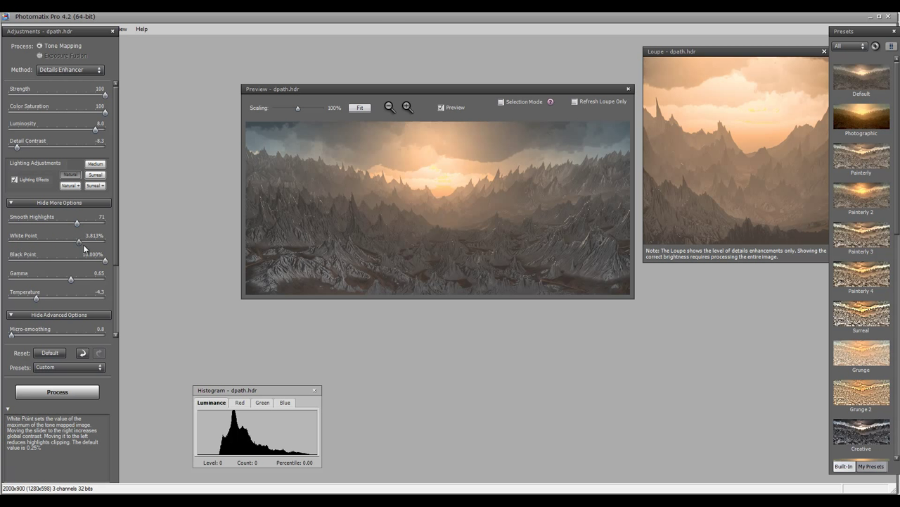
pyautogui.click(83, 242)
pyautogui.moveTo(83, 244); pyautogui.dragTo(40, 243)
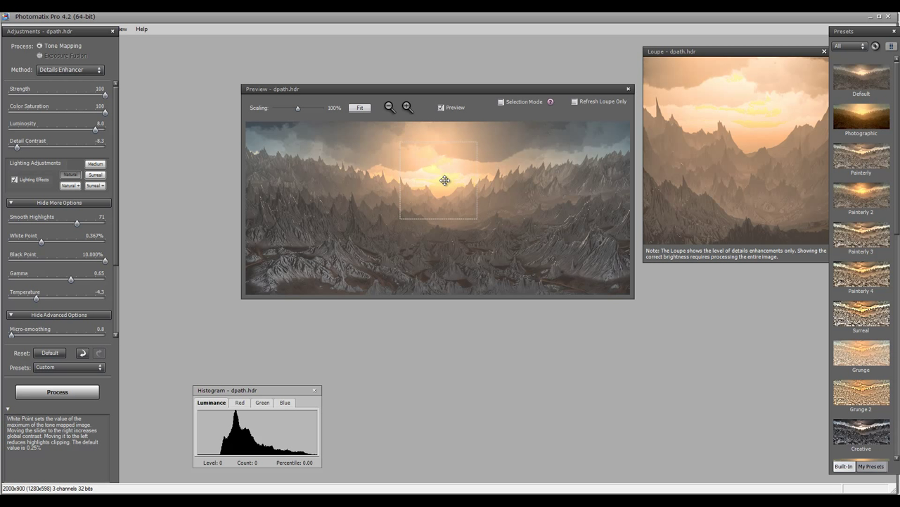
pyautogui.moveTo(40, 243)
pyautogui.mouseDown()
pyautogui.moveTo(19, 242)
pyautogui.moveTo(35, 246)
pyautogui.mouseUp()
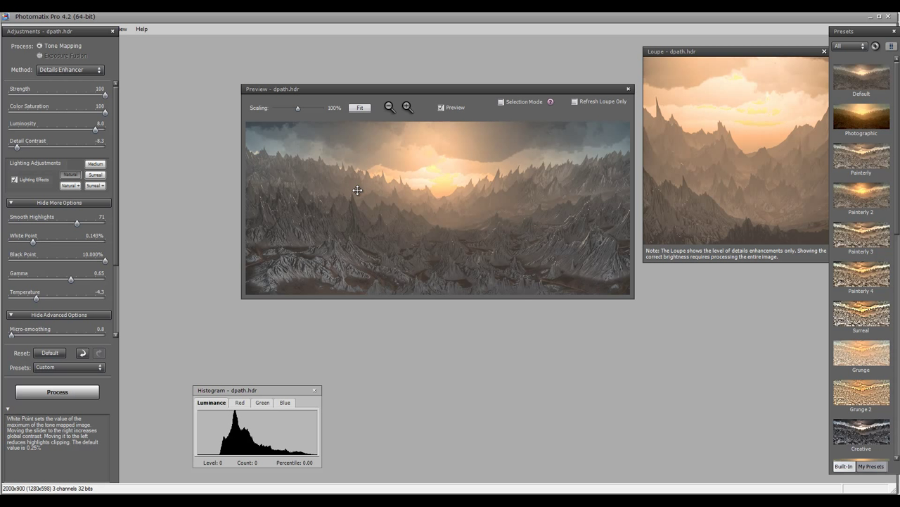
pyautogui.click(428, 177)
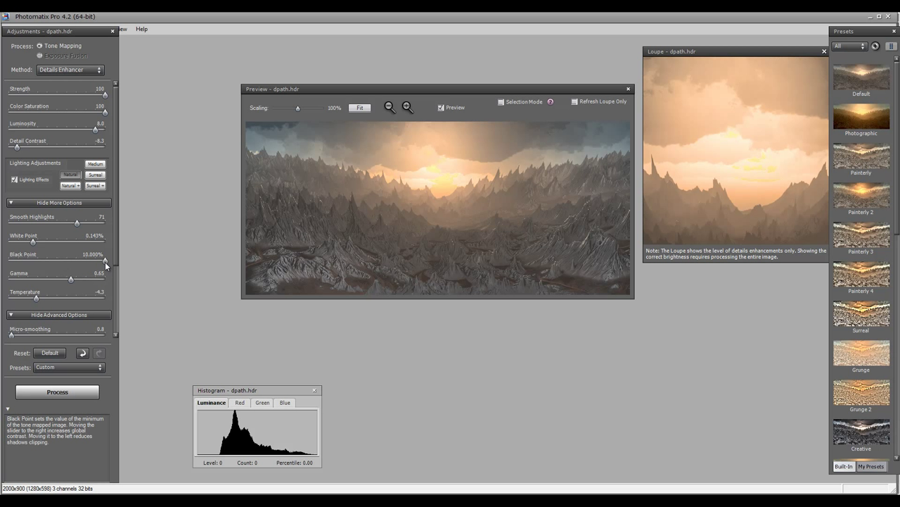
# Adjust Black Point, set Gamma to 0.73 and Temperature to -2.7
pyautogui.moveTo(105, 261); pyautogui.dragTo(16, 260)
pyautogui.moveTo(71, 279)
pyautogui.mouseDown()
pyautogui.moveTo(12, 280)
pyautogui.moveTo(86, 287)
pyautogui.mouseUp()
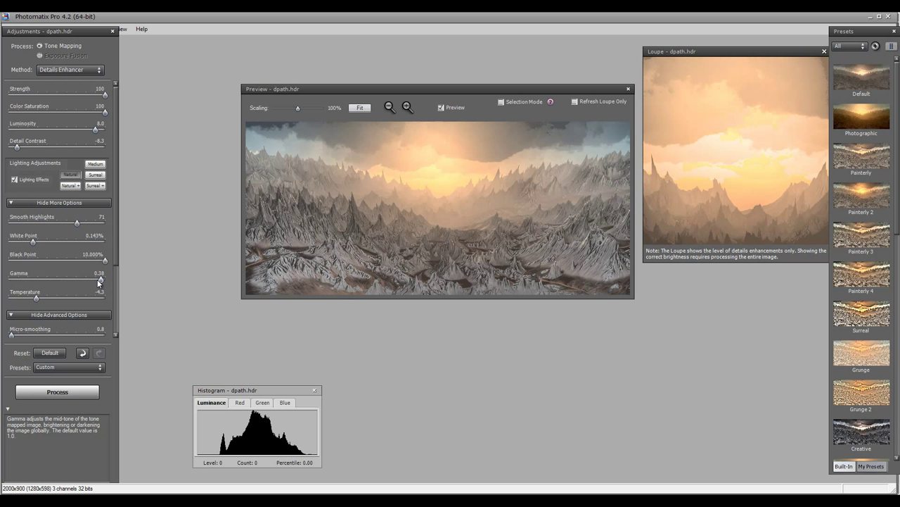
pyautogui.moveTo(92, 279); pyautogui.dragTo(68, 277)
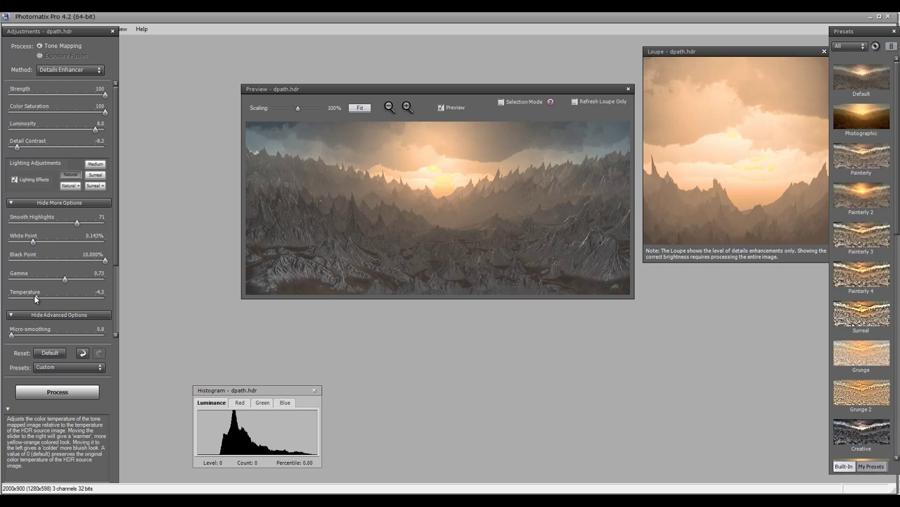
pyautogui.moveTo(64, 296)
pyautogui.mouseDown()
pyautogui.moveTo(30, 296)
pyautogui.moveTo(46, 299)
pyautogui.mouseUp()
# Put Micro-smoothing at 0.0 and Shadows Smoothness at 14, then Process the full image
pyautogui.scroll(-2, 114, 270)
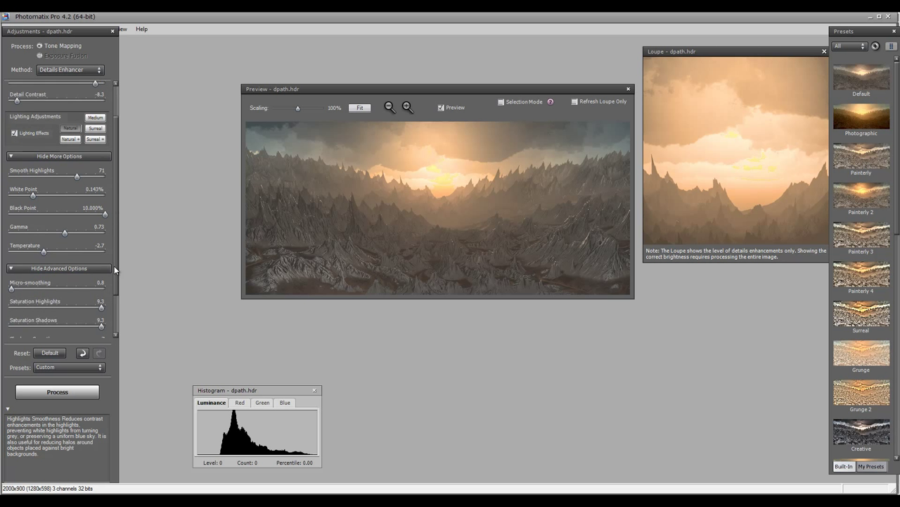
pyautogui.scroll(-2, 115, 270)
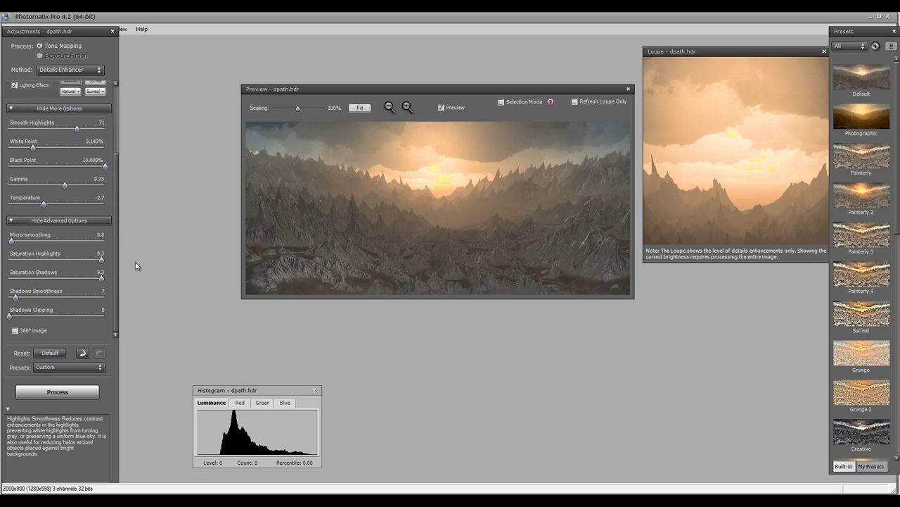
pyautogui.click(56, 242)
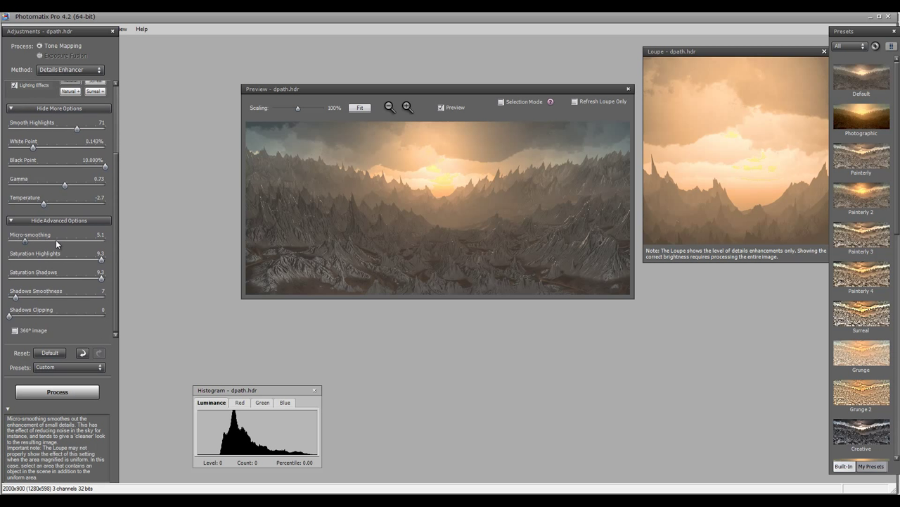
pyautogui.moveTo(57, 243); pyautogui.dragTo(101, 243)
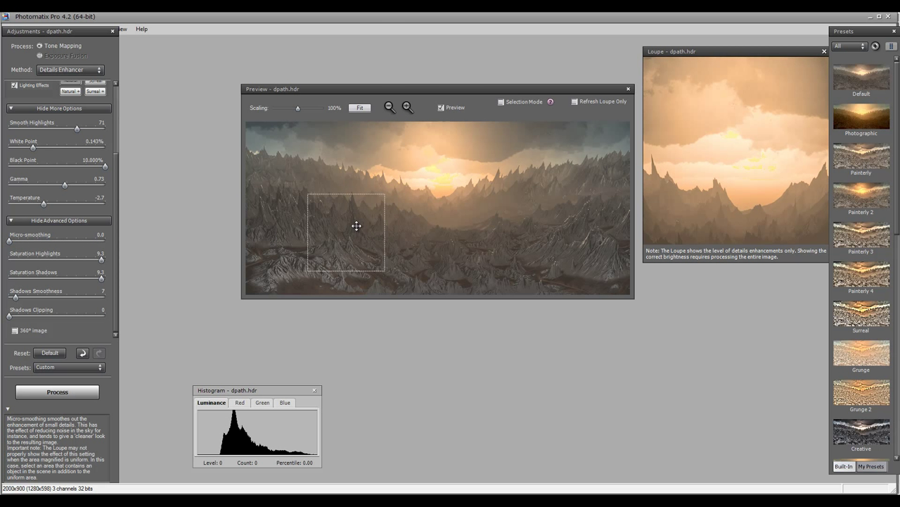
pyautogui.moveTo(15, 298)
pyautogui.mouseDown()
pyautogui.moveTo(103, 301)
pyautogui.moveTo(2, 301)
pyautogui.moveTo(25, 301)
pyautogui.mouseUp()
pyautogui.moveTo(287, 282); pyautogui.dragTo(513, 267)
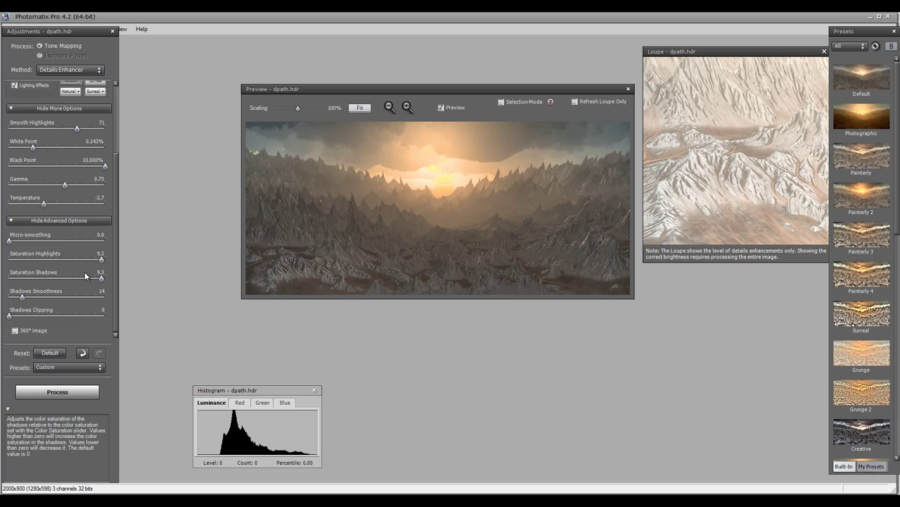
pyautogui.click(70, 392)
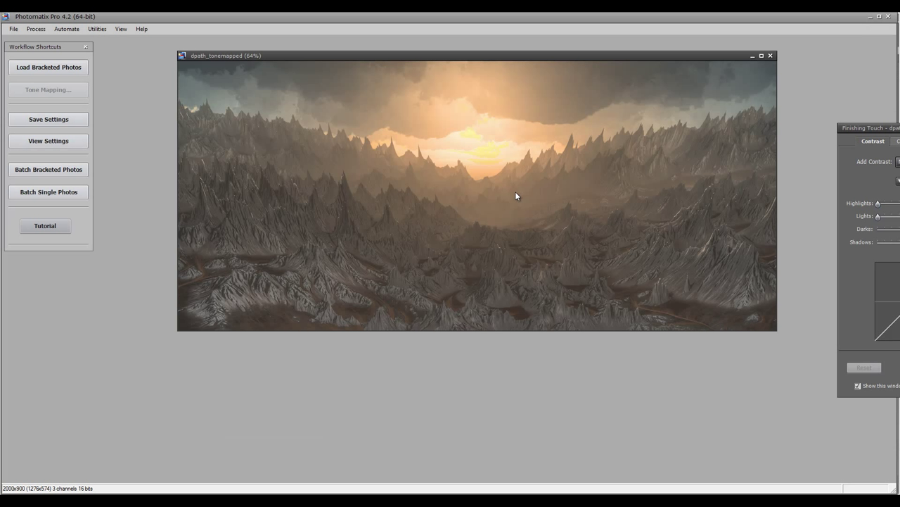
# Apply finishing touches of Darks -19, Lights 5, Highlights 3 and sharpening Amount 59
pyautogui.moveTo(854, 127); pyautogui.dragTo(775, 133)
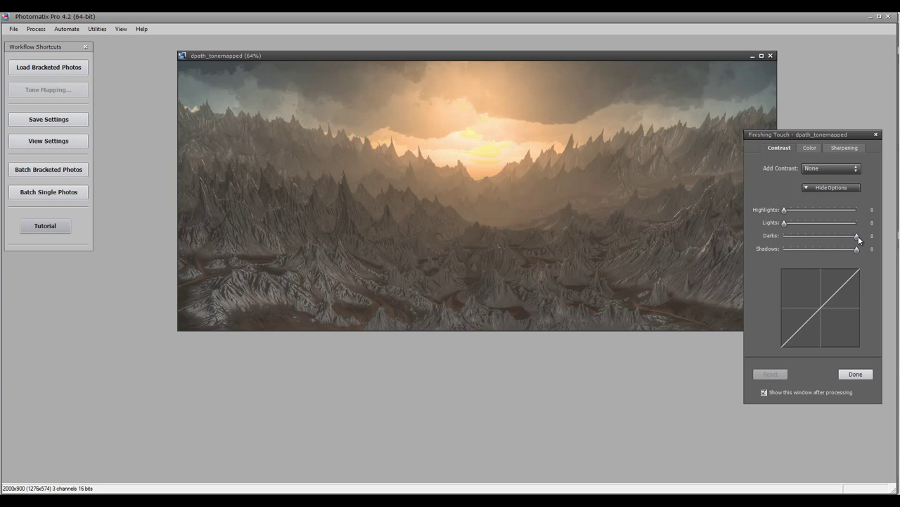
pyautogui.moveTo(857, 235)
pyautogui.mouseDown()
pyautogui.moveTo(819, 238)
pyautogui.moveTo(842, 240)
pyautogui.mouseUp()
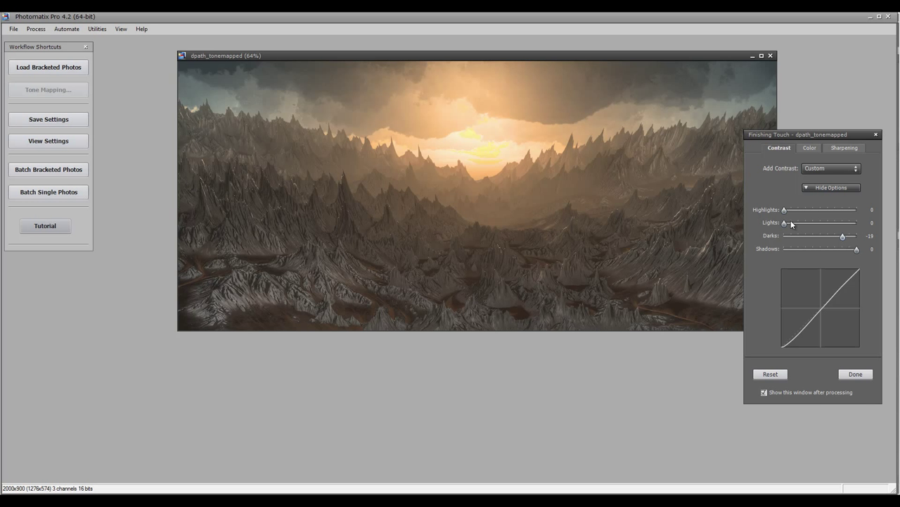
pyautogui.moveTo(787, 222)
pyautogui.mouseDown()
pyautogui.moveTo(796, 221)
pyautogui.moveTo(778, 226)
pyautogui.moveTo(802, 210)
pyautogui.moveTo(776, 211)
pyautogui.moveTo(789, 213)
pyautogui.mouseUp()
pyautogui.click(838, 148)
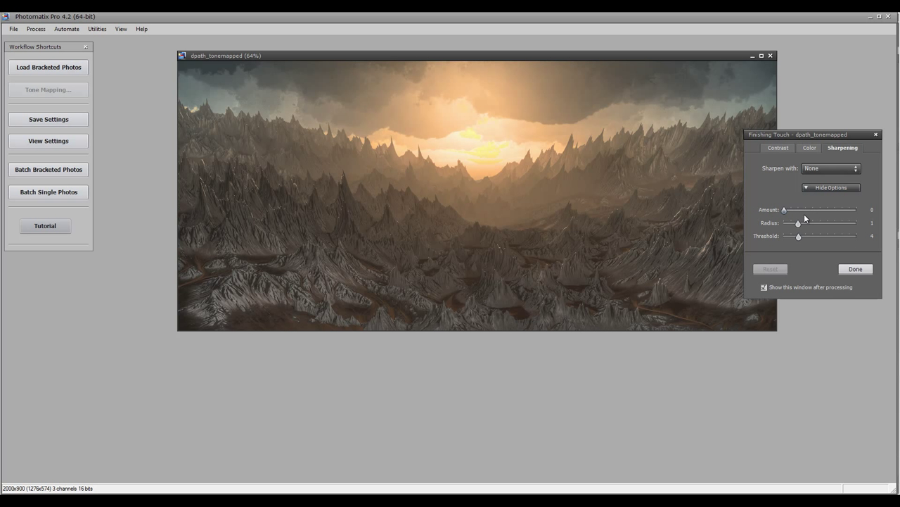
pyautogui.moveTo(788, 210); pyautogui.dragTo(813, 210)
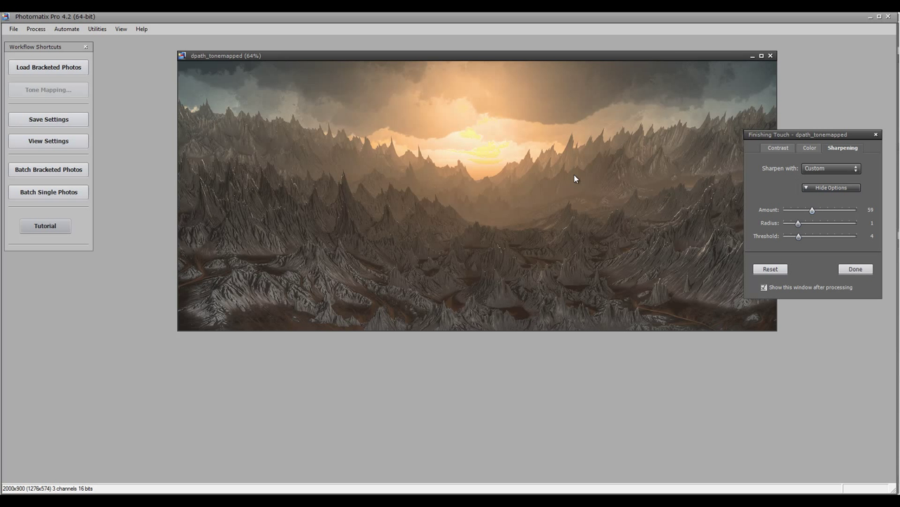
pyautogui.click(851, 270)
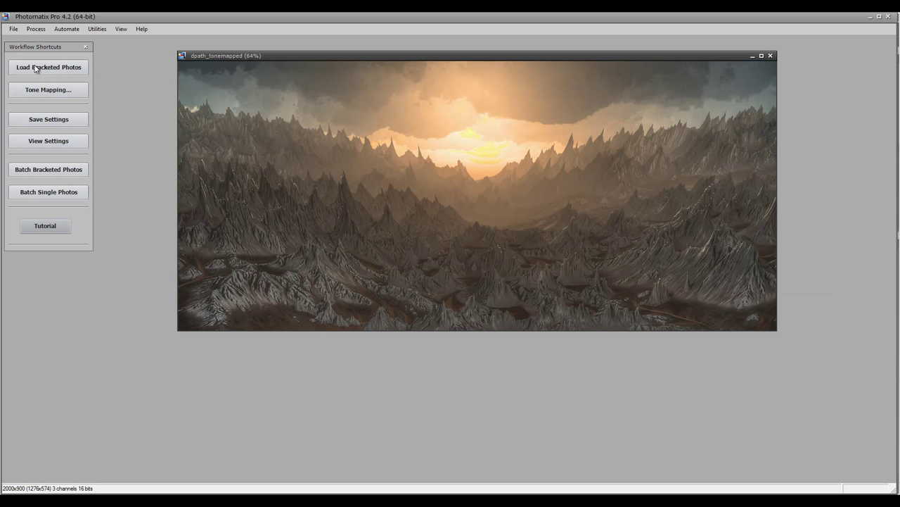
# Save the tone-mapped image as dpath_tonemapped.tif via File > Save Image
pyautogui.click(13, 29)
pyautogui.click(35, 86)
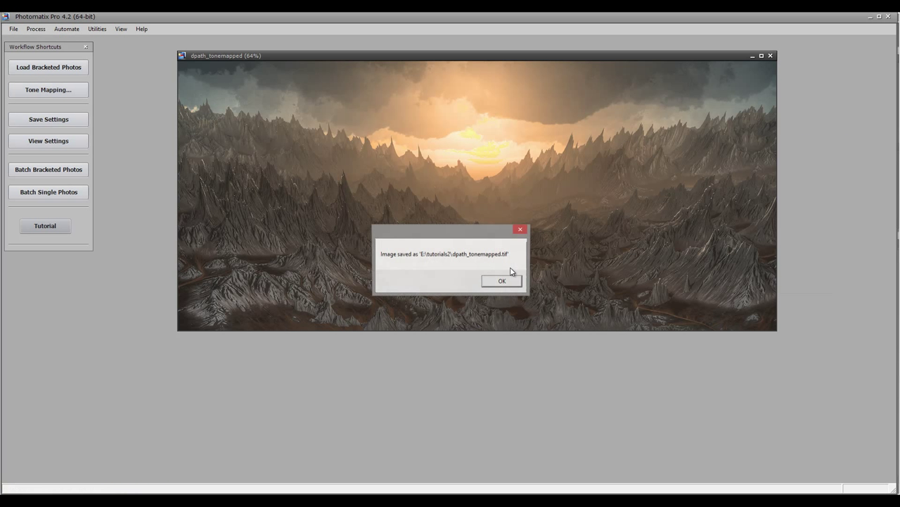
pyautogui.click(515, 284)
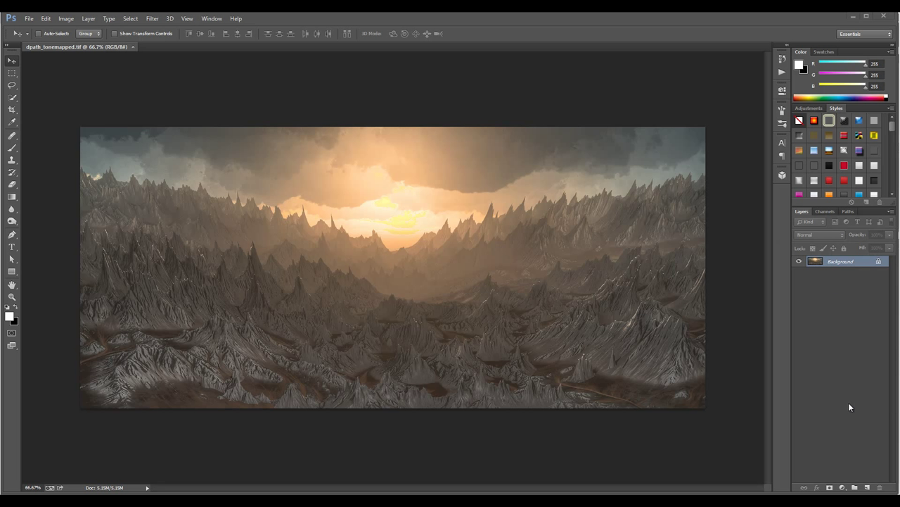
# Add a Curves adjustment layer and reshape its Red curve across shadows, midtones and highlights
pyautogui.click(843, 487)
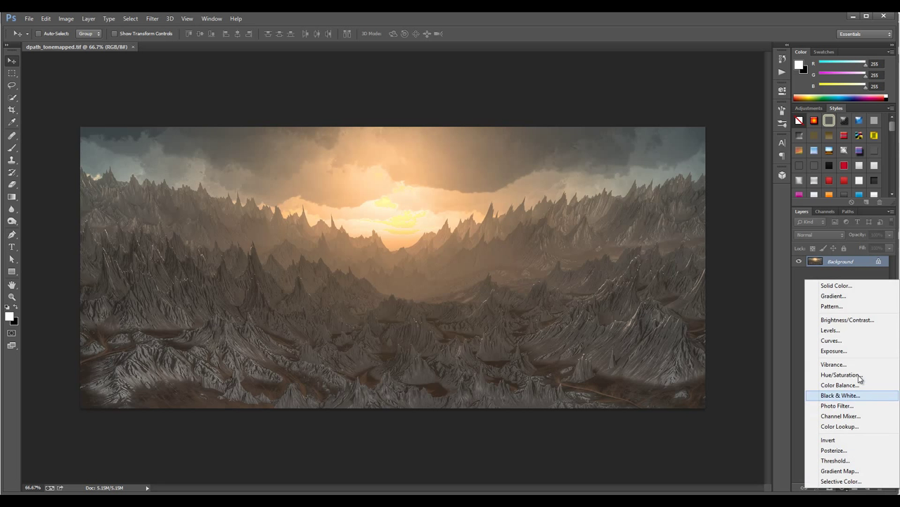
pyautogui.click(855, 341)
pyautogui.click(683, 127)
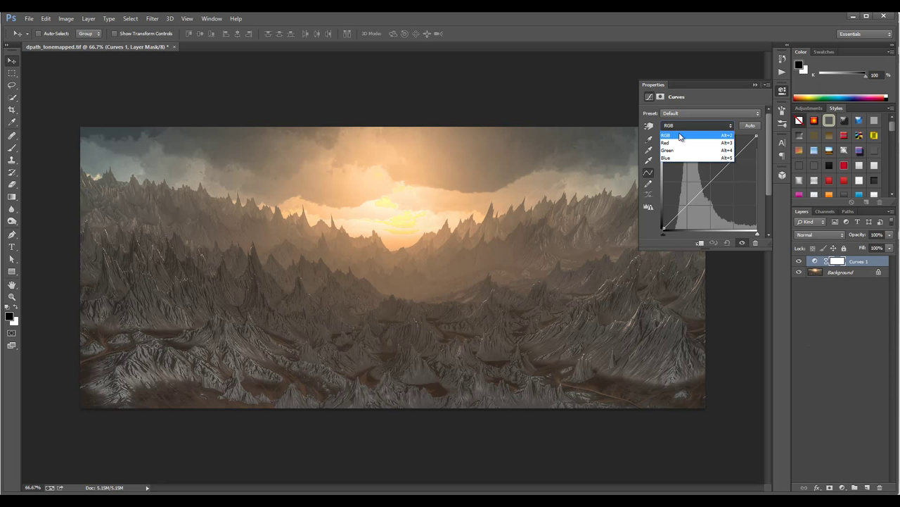
pyautogui.click(686, 140)
pyautogui.moveTo(707, 186); pyautogui.dragTo(704, 185)
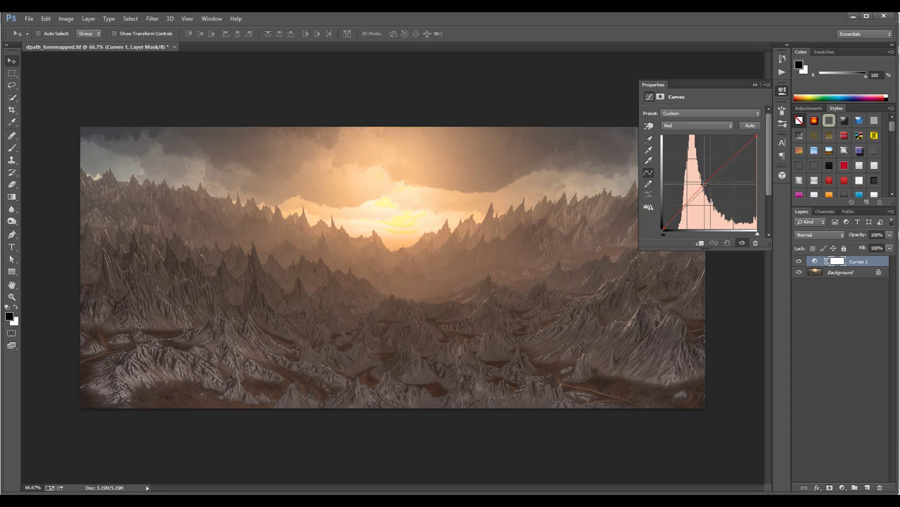
pyautogui.moveTo(663, 231); pyautogui.dragTo(665, 234)
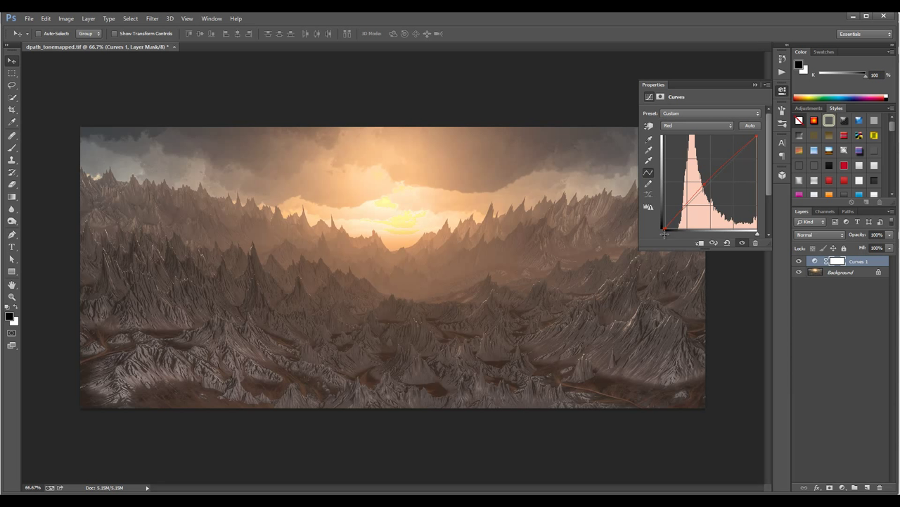
pyautogui.click(673, 126)
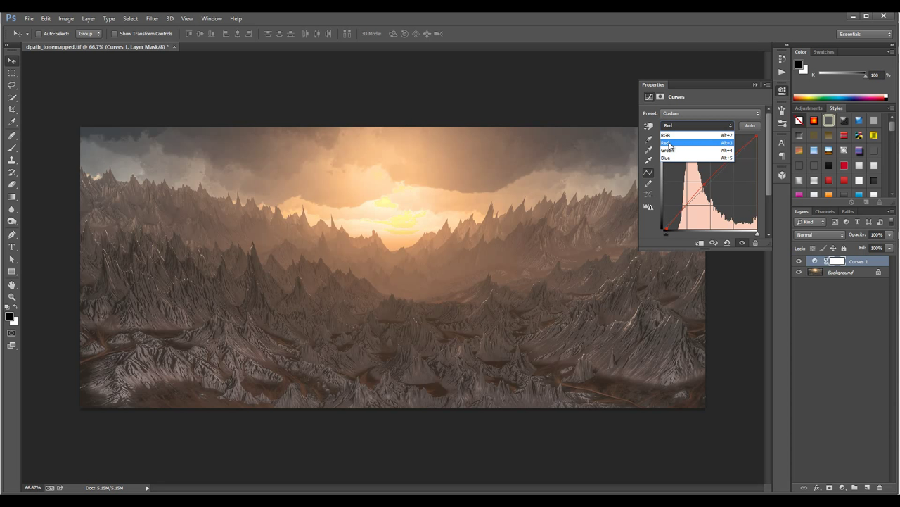
pyautogui.click(669, 145)
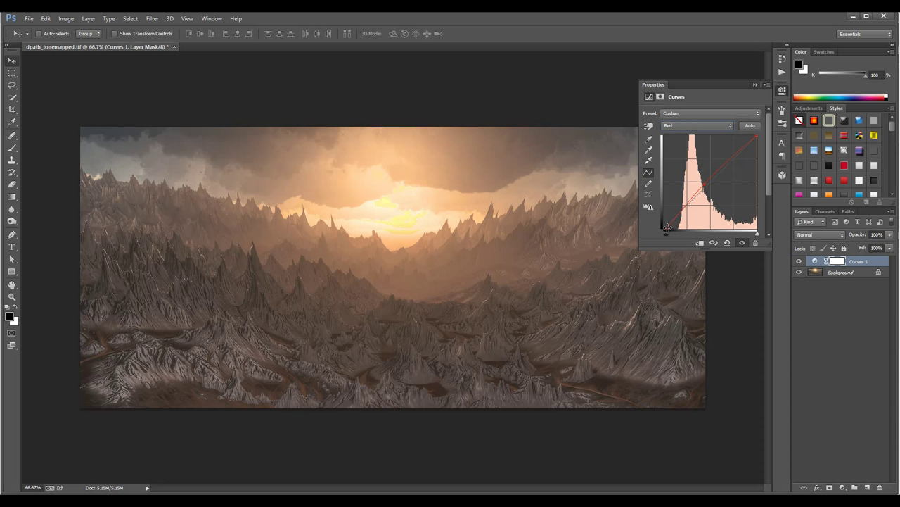
pyautogui.moveTo(667, 229); pyautogui.dragTo(666, 230)
pyautogui.moveTo(703, 185); pyautogui.dragTo(707, 186)
pyautogui.moveTo(739, 152); pyautogui.dragTo(739, 149)
# Add blue to shadows, cut midtone blue and green, then collapse the Properties panel
pyautogui.click(696, 125)
pyautogui.click(697, 158)
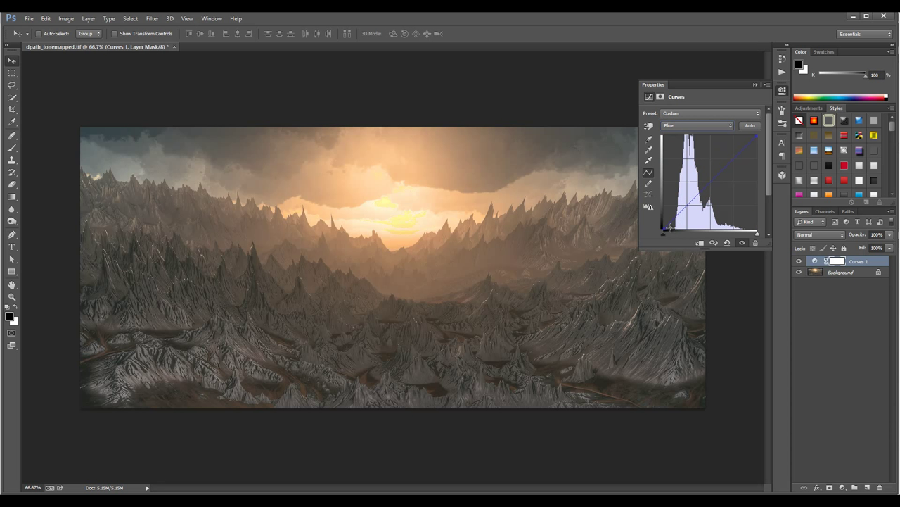
pyautogui.moveTo(664, 228); pyautogui.dragTo(658, 223)
pyautogui.moveTo(715, 175); pyautogui.dragTo(716, 175)
pyautogui.click(697, 125)
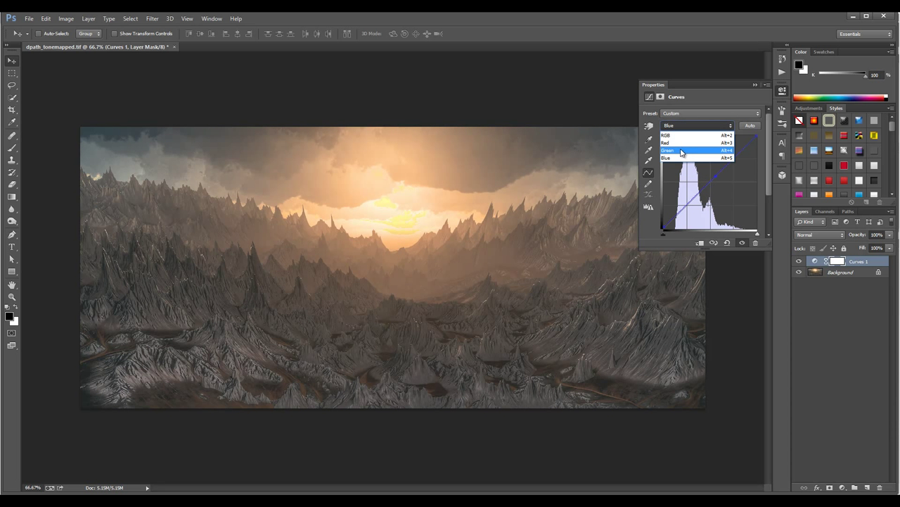
pyautogui.click(684, 152)
pyautogui.moveTo(711, 173); pyautogui.dragTo(713, 187)
pyautogui.moveTo(665, 227); pyautogui.dragTo(664, 230)
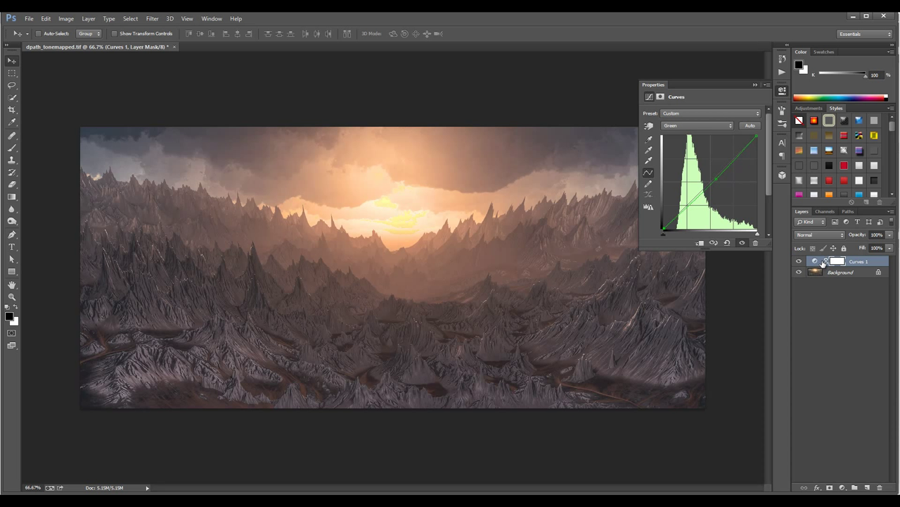
pyautogui.click(783, 91)
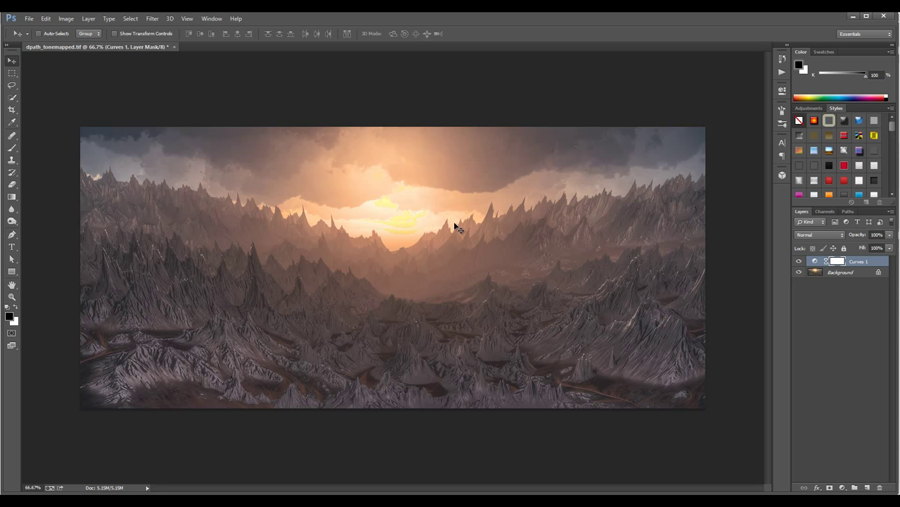
# Add Curves 2, drag the Red black point right, raise Blue shadows, and select its mask
pyautogui.click(842, 487)
pyautogui.click(848, 338)
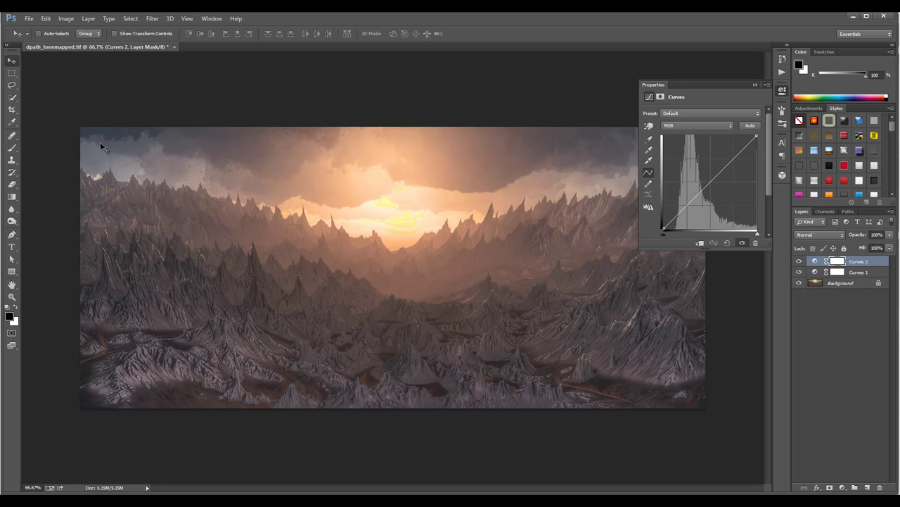
pyautogui.click(690, 127)
pyautogui.click(686, 134)
pyautogui.moveTo(663, 229); pyautogui.dragTo(683, 241)
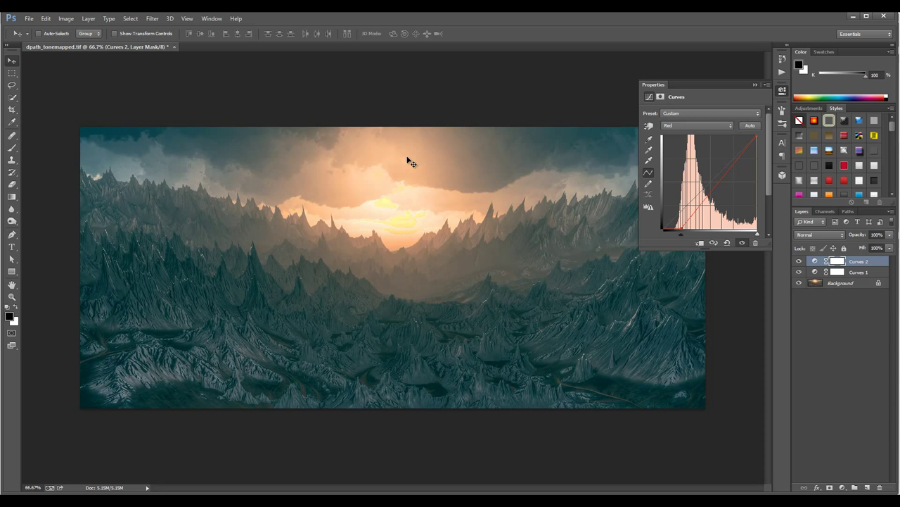
pyautogui.click(696, 125)
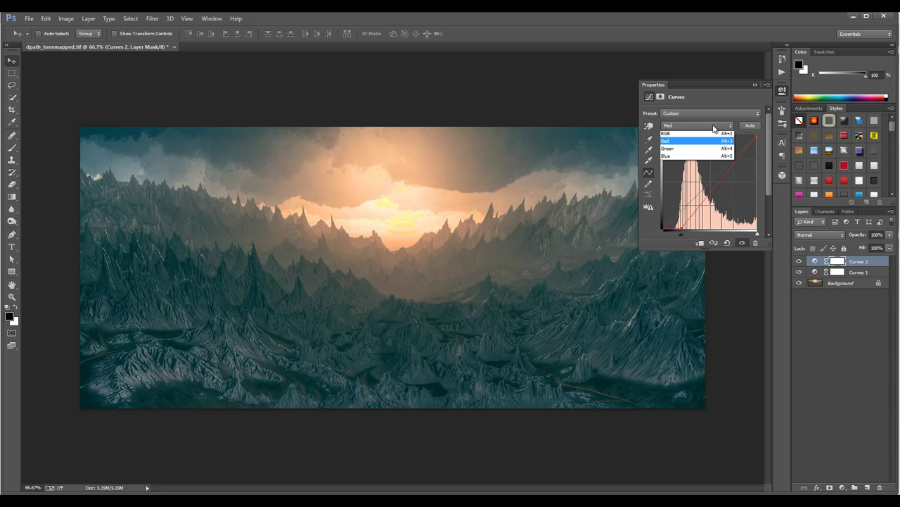
pyautogui.click(693, 158)
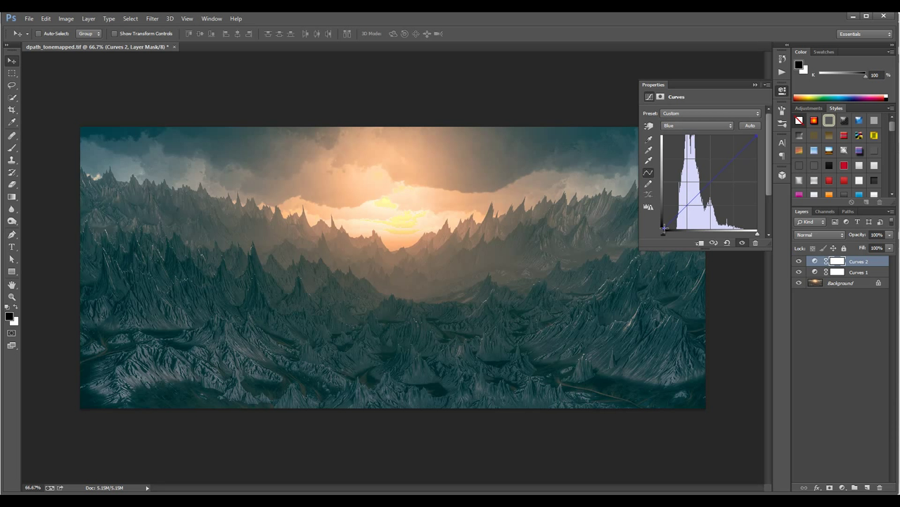
pyautogui.moveTo(664, 228); pyautogui.dragTo(656, 223)
pyautogui.click(838, 262)
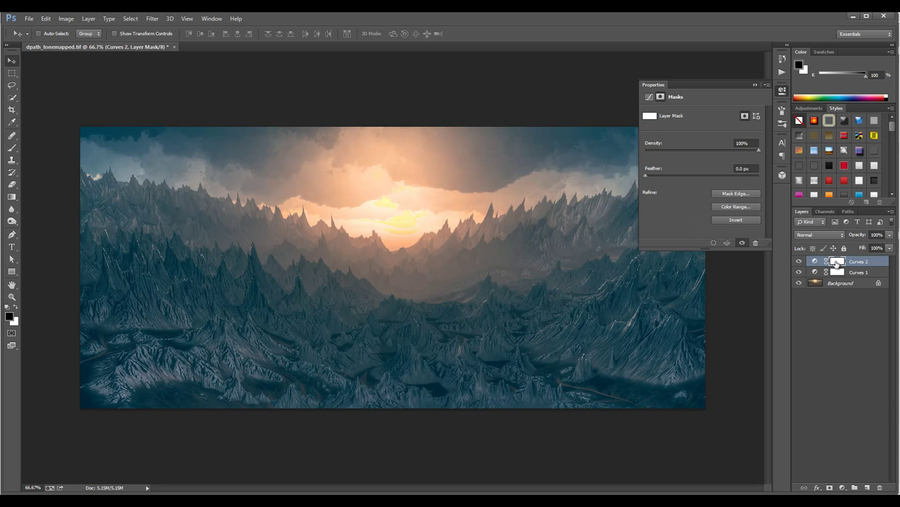
# Paint black on the Curves 2 mask over the sunset with a 250 px, 30% soft brush
pyautogui.click(12, 147)
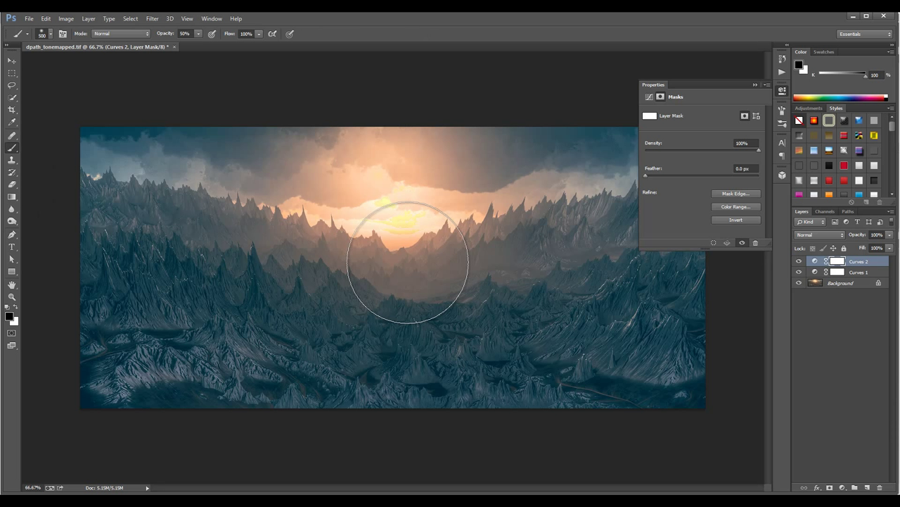
pyautogui.press('[')
pyautogui.press('[')
pyautogui.press('[')
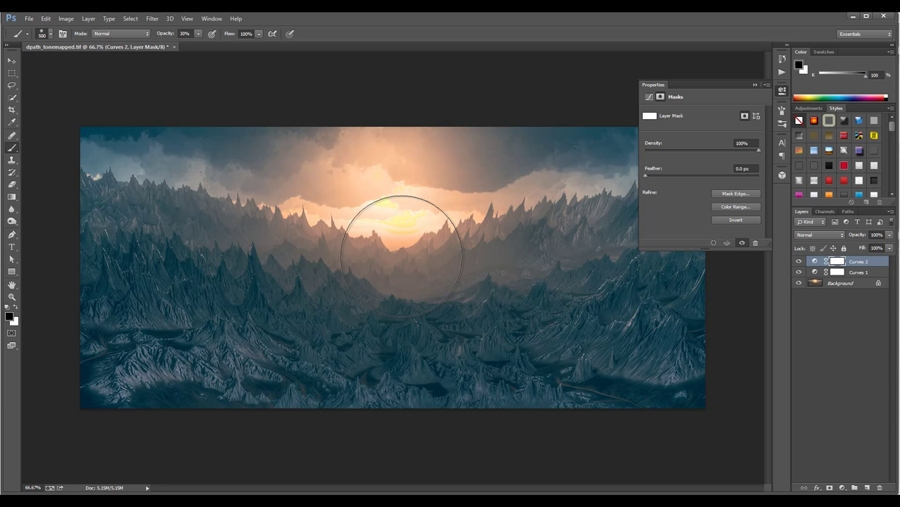
pyautogui.rightClick(402, 257)
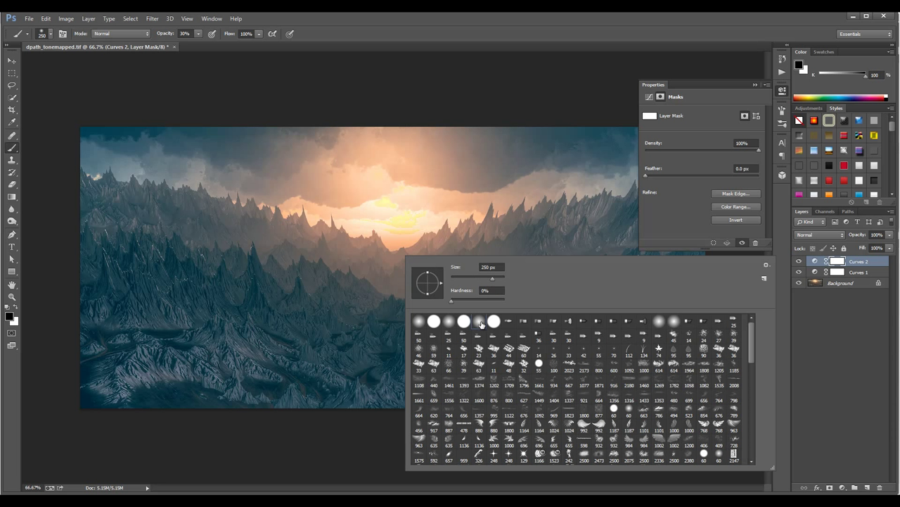
pyautogui.press('Return')
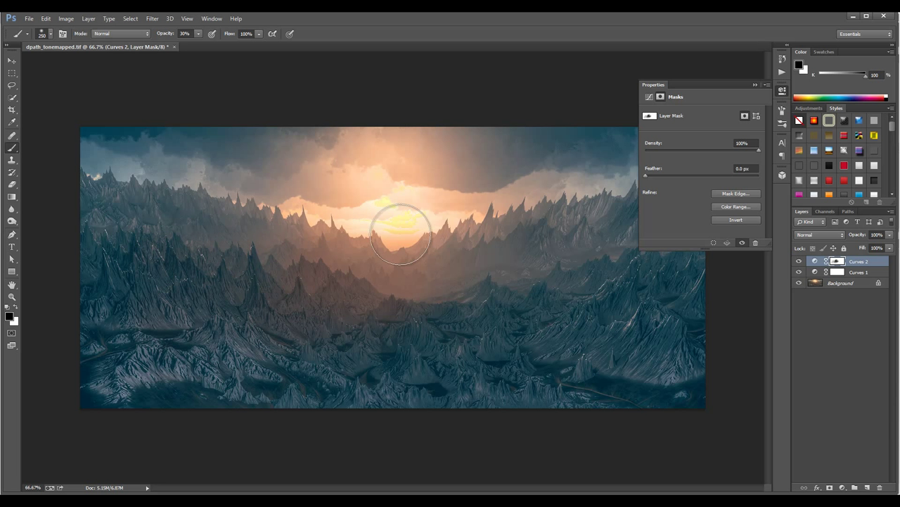
pyautogui.moveTo(402, 221); pyautogui.dragTo(431, 231)
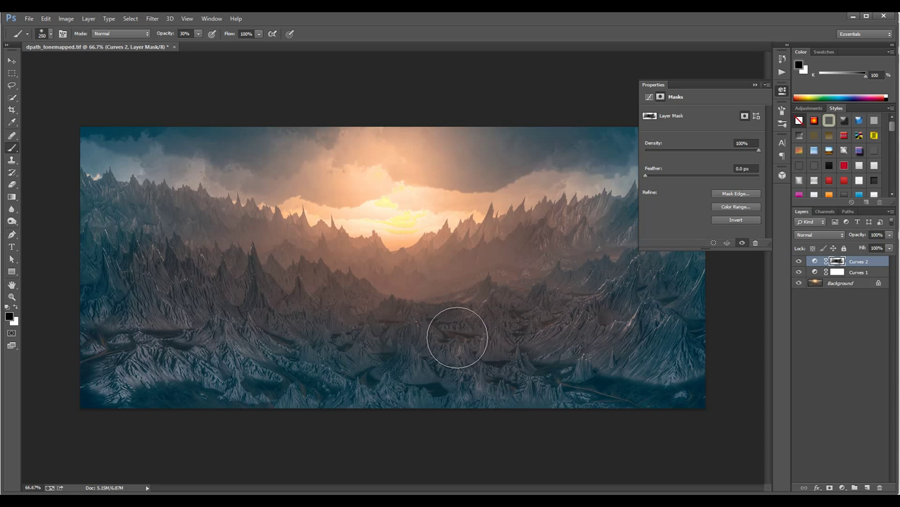
# Add a third Curves adjustment layer and raise the Red channel's black point to warm the shadows
pyautogui.click(842, 487)
pyautogui.click(854, 339)
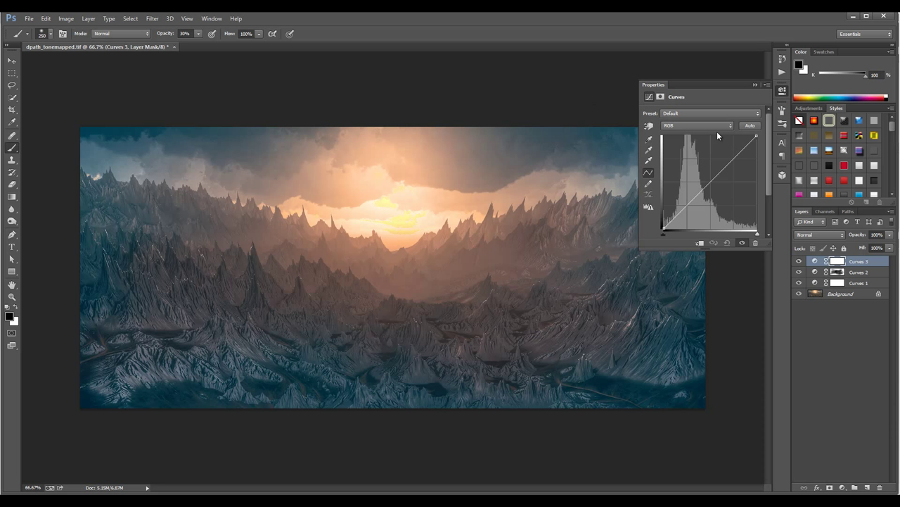
pyautogui.click(696, 125)
pyautogui.click(697, 136)
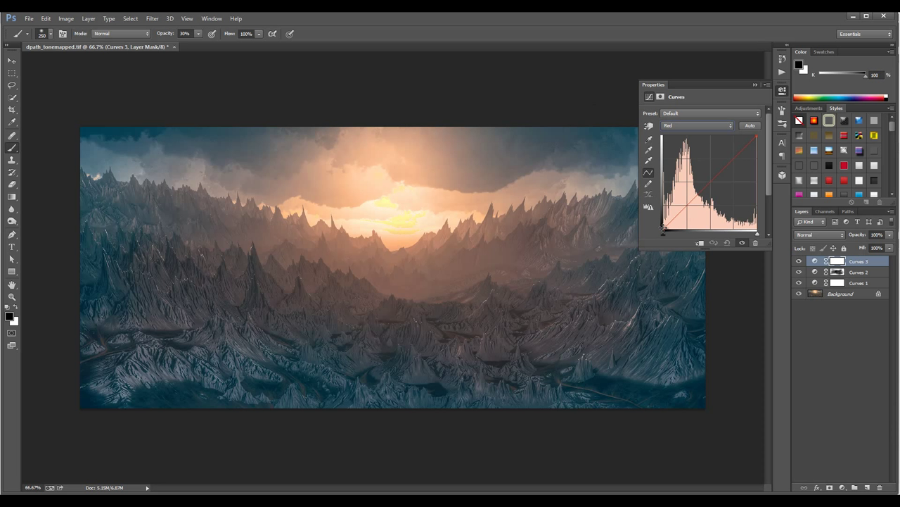
pyautogui.moveTo(661, 226); pyautogui.dragTo(655, 205)
pyautogui.click(692, 128)
pyautogui.click(696, 135)
# Drag the Blue channel's black point right to remove blue from the shadows, targeting Curves 3's mask
pyautogui.click(680, 127)
pyautogui.click(679, 158)
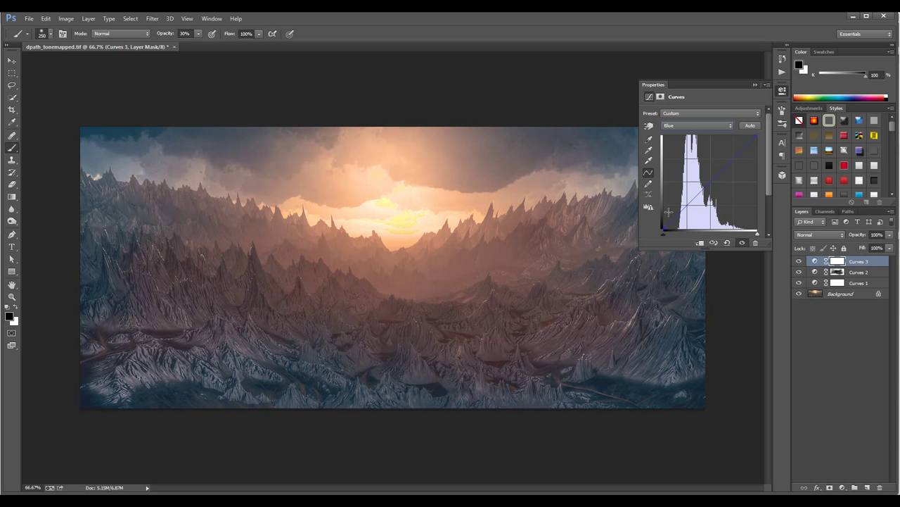
pyautogui.moveTo(664, 228); pyautogui.dragTo(675, 230)
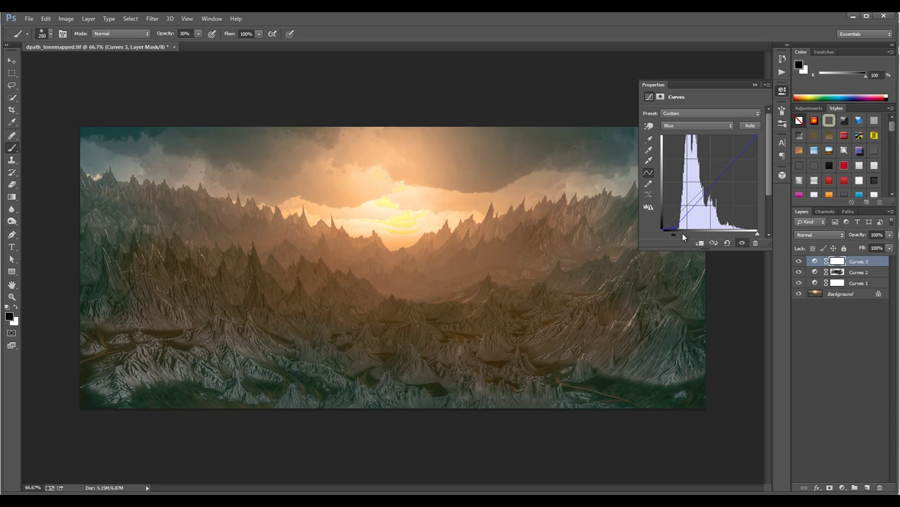
pyautogui.click(837, 261)
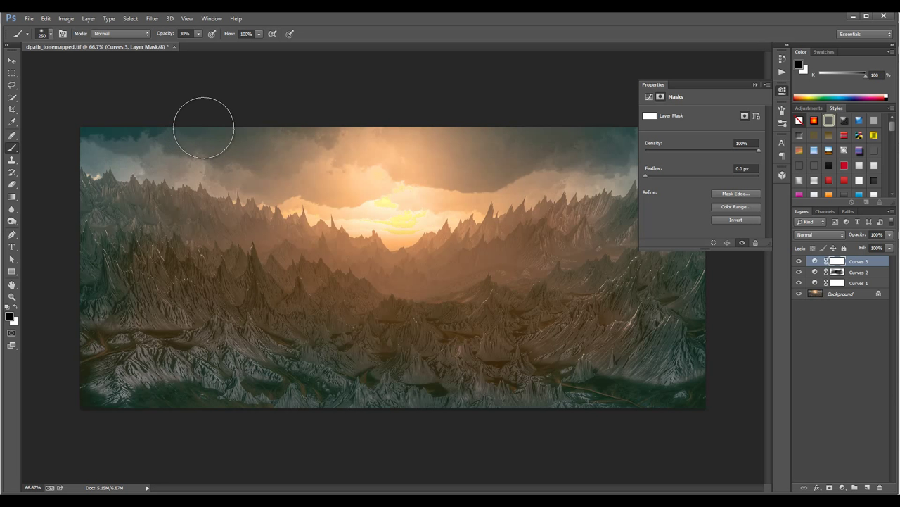
# Paint black on Curves 3's mask over the outer mountains, then compare Curves 3 and 2 on and off
pyautogui.moveTo(204, 127)
pyautogui.mouseDown()
pyautogui.moveTo(161, 127)
pyautogui.moveTo(246, 184)
pyautogui.moveTo(188, 292)
pyautogui.moveTo(324, 334)
pyautogui.moveTo(513, 361)
pyautogui.moveTo(623, 338)
pyautogui.moveTo(661, 295)
pyautogui.mouseUp()
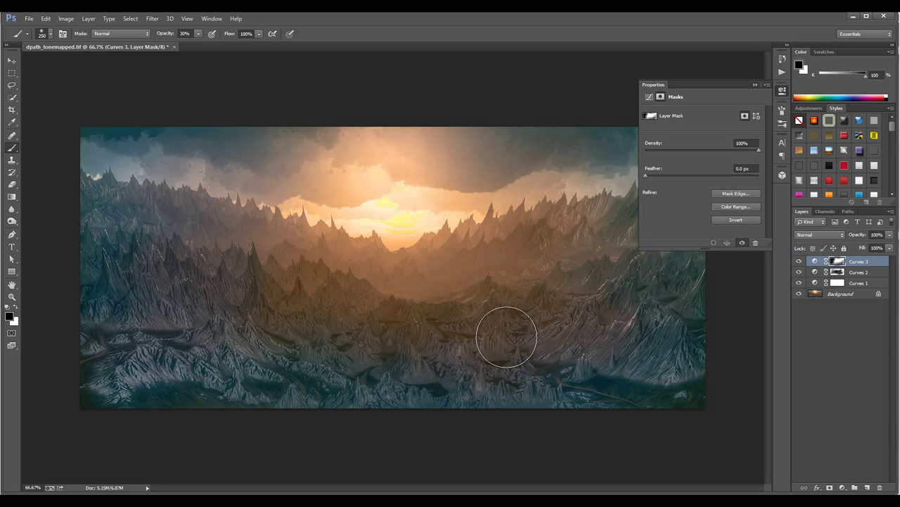
pyautogui.click(784, 91)
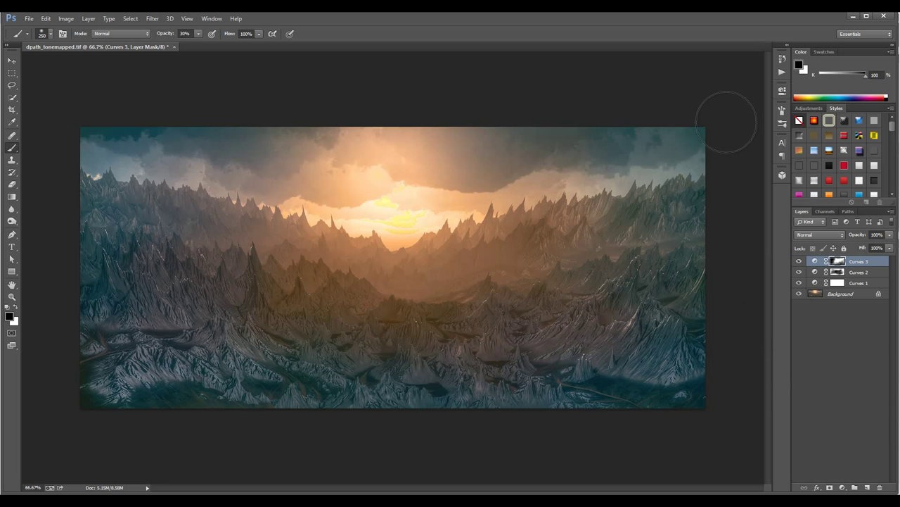
pyautogui.click(799, 261)
pyautogui.click(800, 261)
pyautogui.click(799, 272)
pyautogui.click(799, 271)
pyautogui.keyDown('shift'); pyautogui.click(870, 273); pyautogui.keyUp('shift')
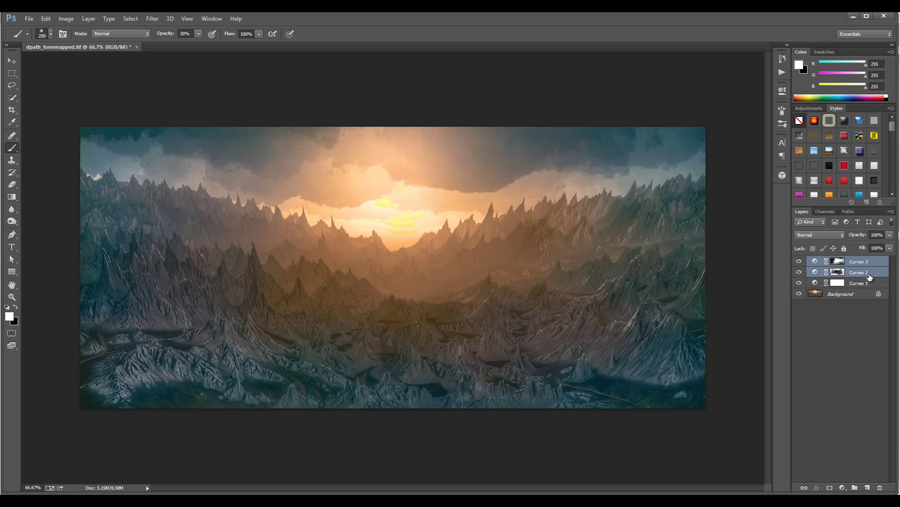
# Group the two curves layers into Group 1, compare it on/off, and stamp a merged Layer 1
pyautogui.hotkey('ctrl', 'g')
pyautogui.click(800, 261)
pyautogui.click(799, 261)
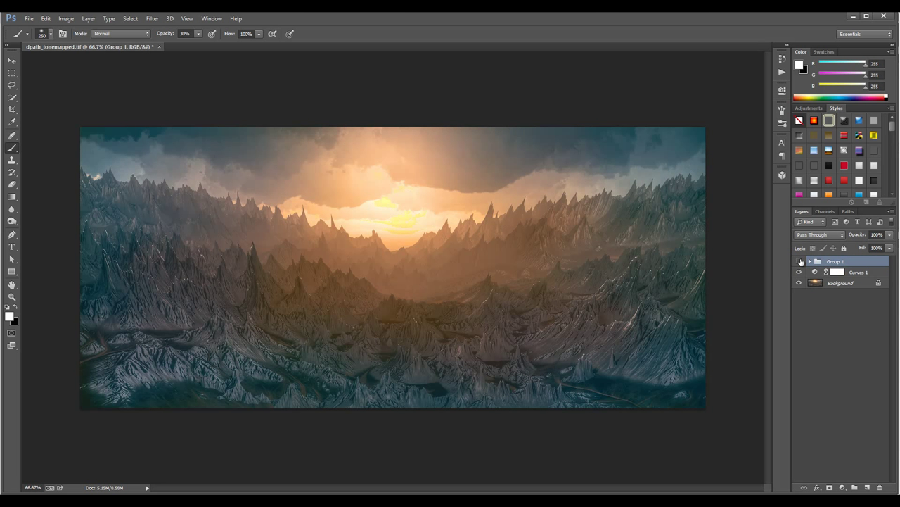
pyautogui.click(800, 261)
pyautogui.click(800, 261)
pyautogui.hotkey('ctrl', 'shift', 'alt', 'e')
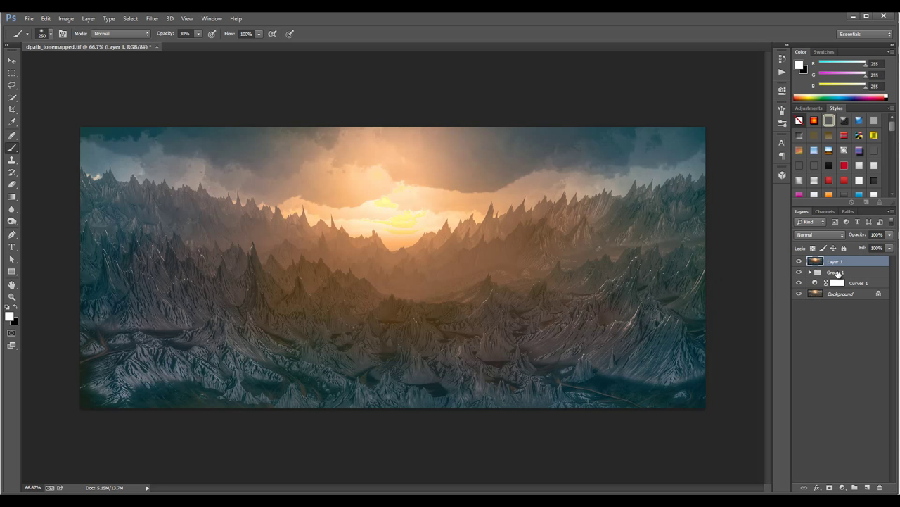
# Convert Layer 1 to Black & White with Reds 146, Cyans -33 and Blues -112
pyautogui.click(66, 19)
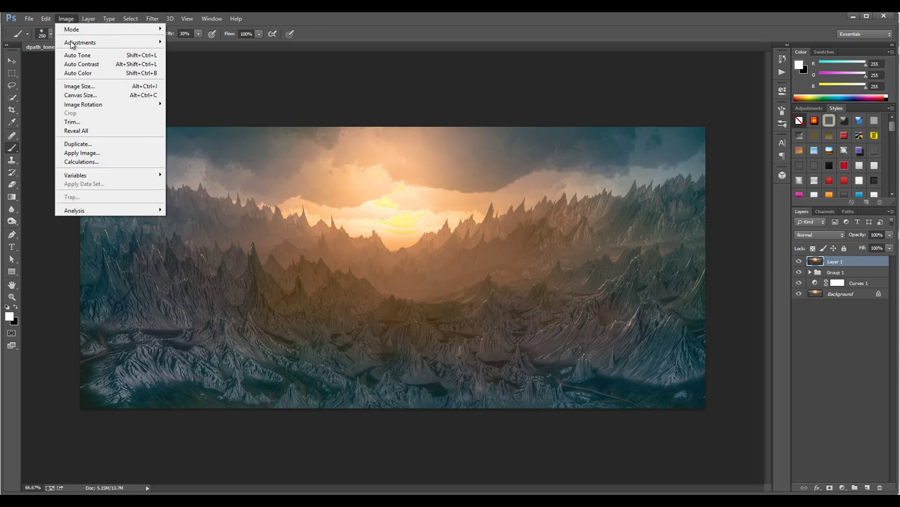
pyautogui.moveTo(86, 44)
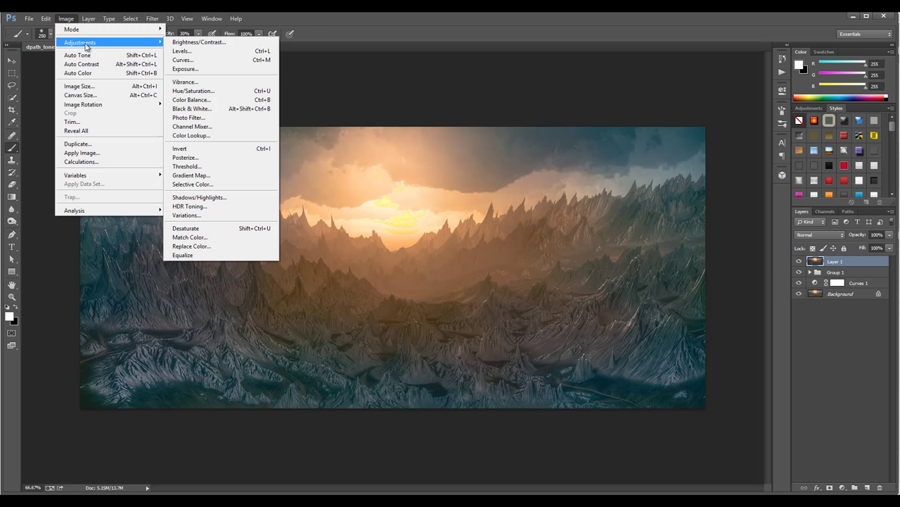
pyautogui.click(216, 109)
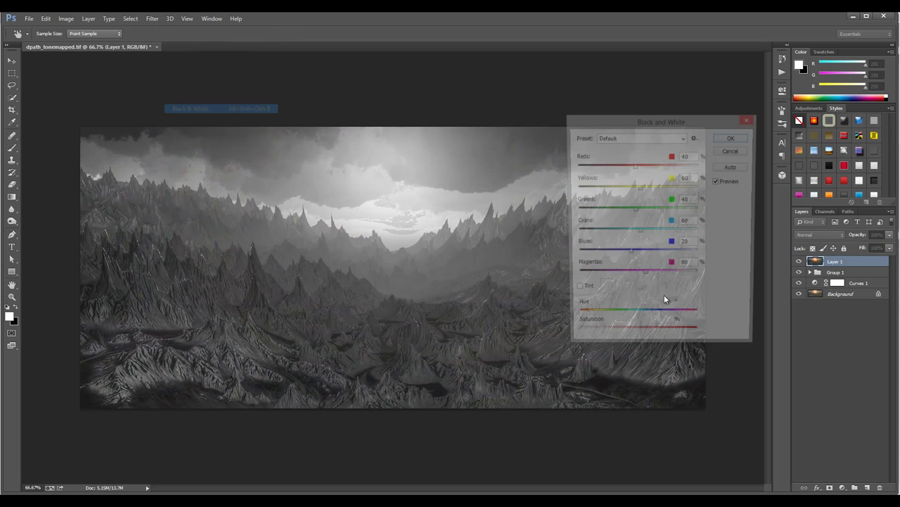
pyautogui.moveTo(634, 167); pyautogui.dragTo(649, 190)
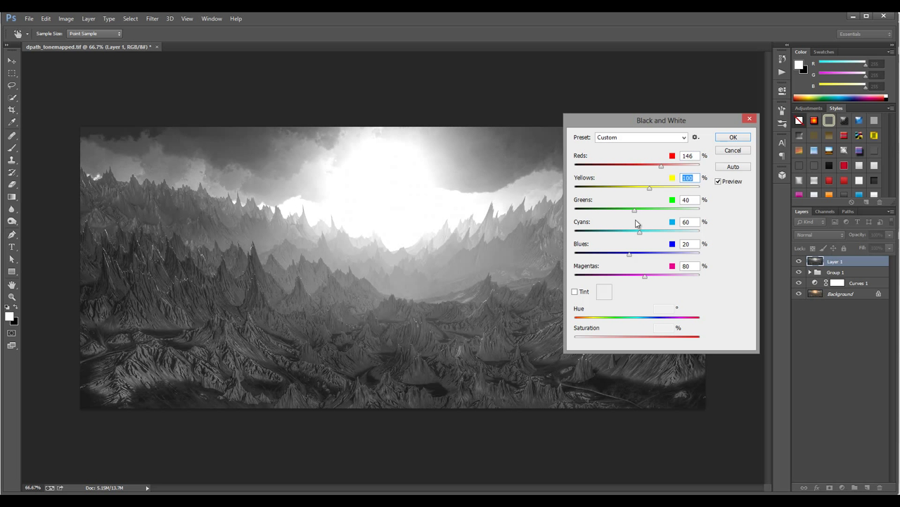
pyautogui.moveTo(631, 254); pyautogui.dragTo(597, 254)
pyautogui.moveTo(639, 232); pyautogui.dragTo(617, 234)
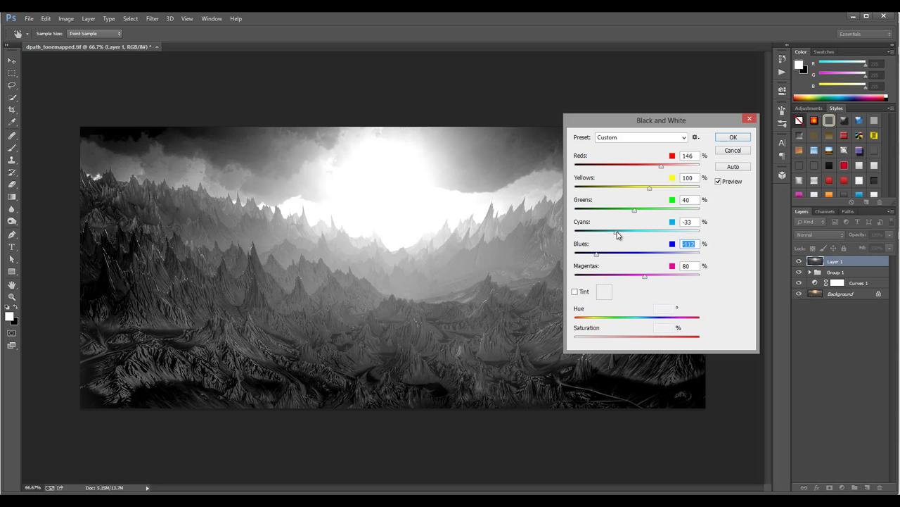
pyautogui.click(733, 138)
# Set Shadows/Highlights on Layer 1 with Shadows at 100%
pyautogui.click(66, 18)
pyautogui.moveTo(72, 42)
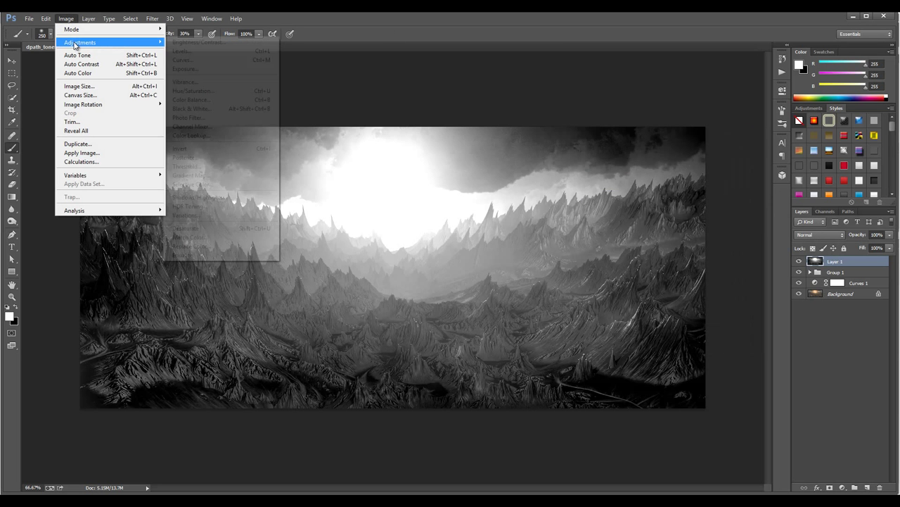
pyautogui.click(241, 201)
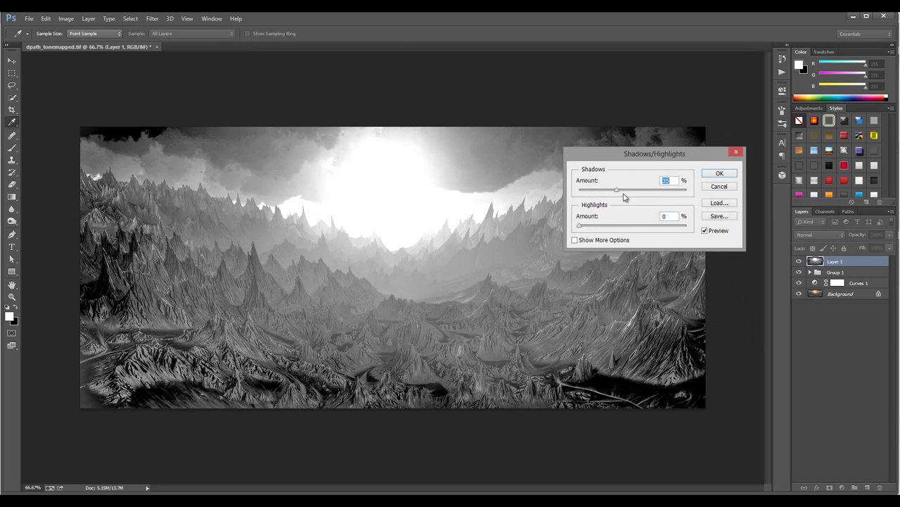
pyautogui.moveTo(619, 193); pyautogui.dragTo(706, 190)
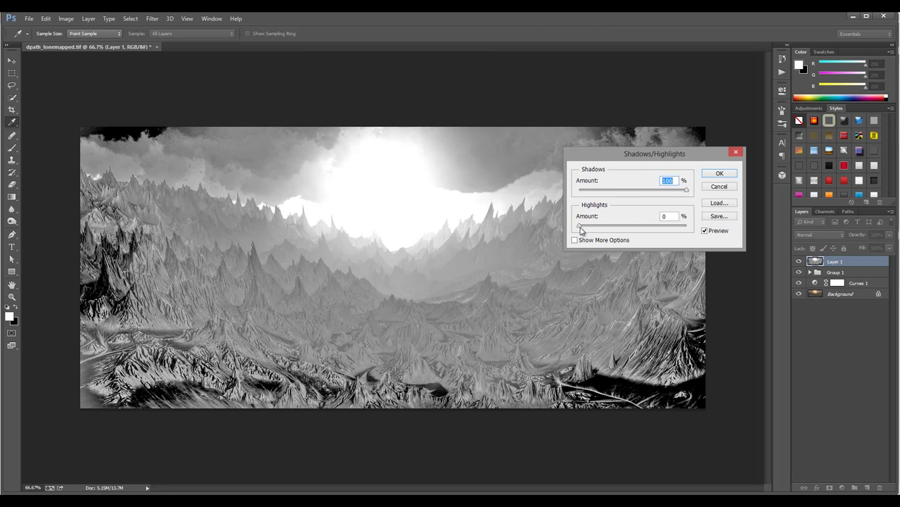
pyautogui.moveTo(580, 226); pyautogui.dragTo(737, 227)
# Confirm Shadows/Highlights, then blend Layer 1 as Soft Light at 27% fill
pyautogui.click(719, 173)
pyautogui.press('b')
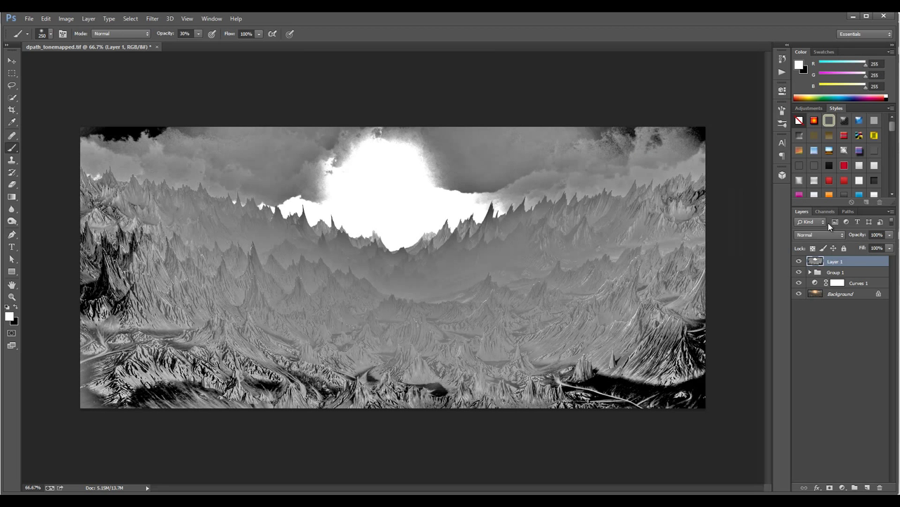
pyautogui.click(829, 234)
pyautogui.click(810, 364)
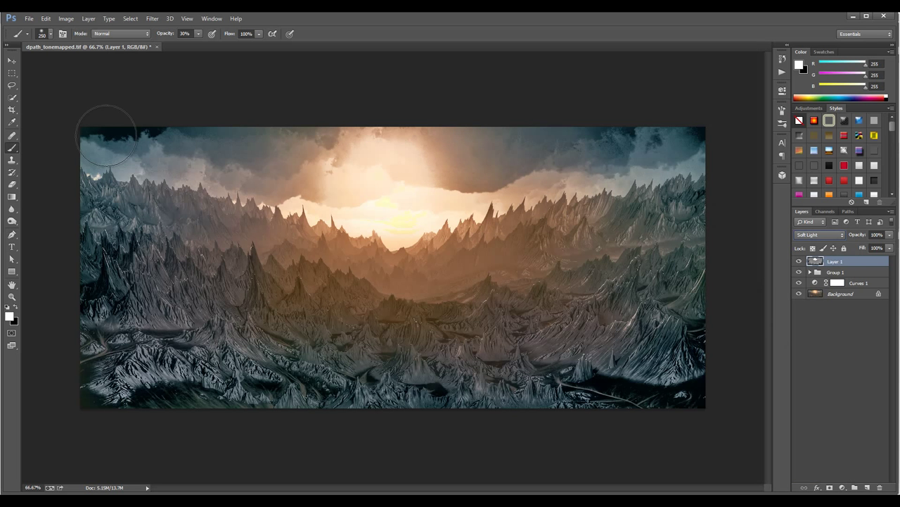
pyautogui.click(889, 248)
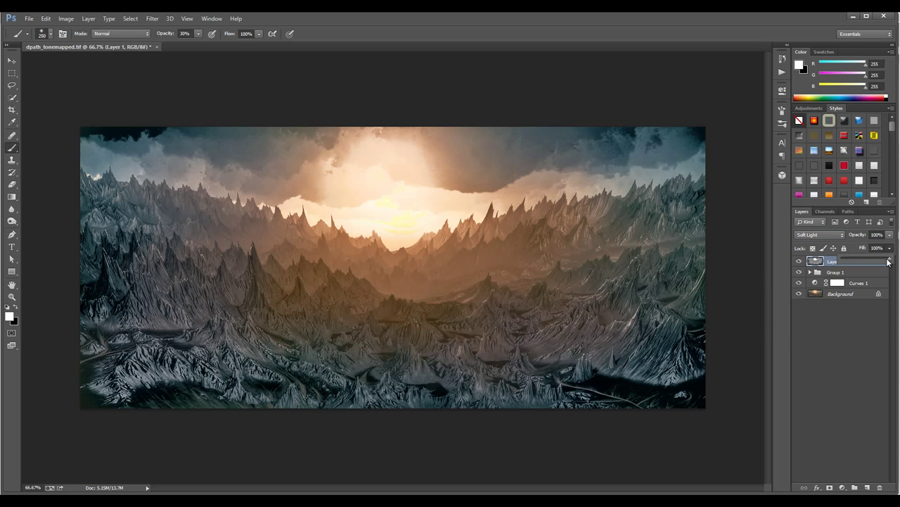
pyautogui.moveTo(889, 258); pyautogui.dragTo(865, 264)
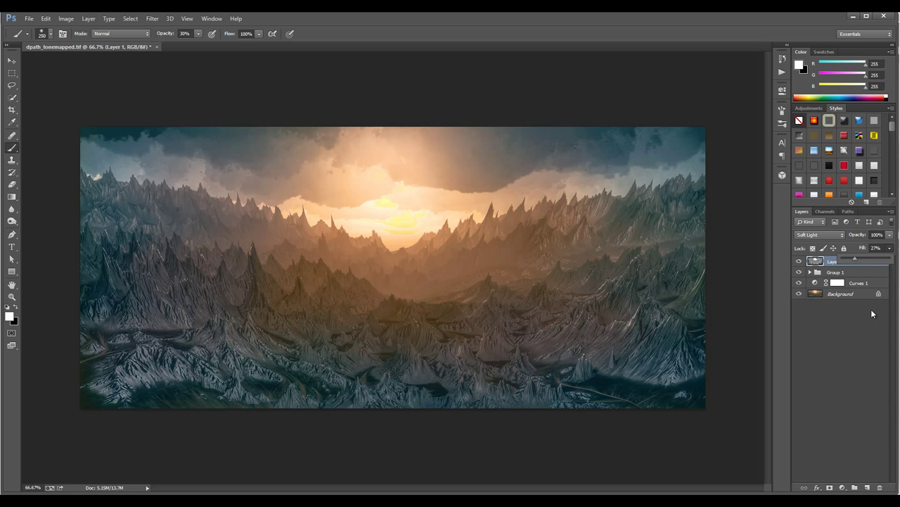
pyautogui.press('Return')
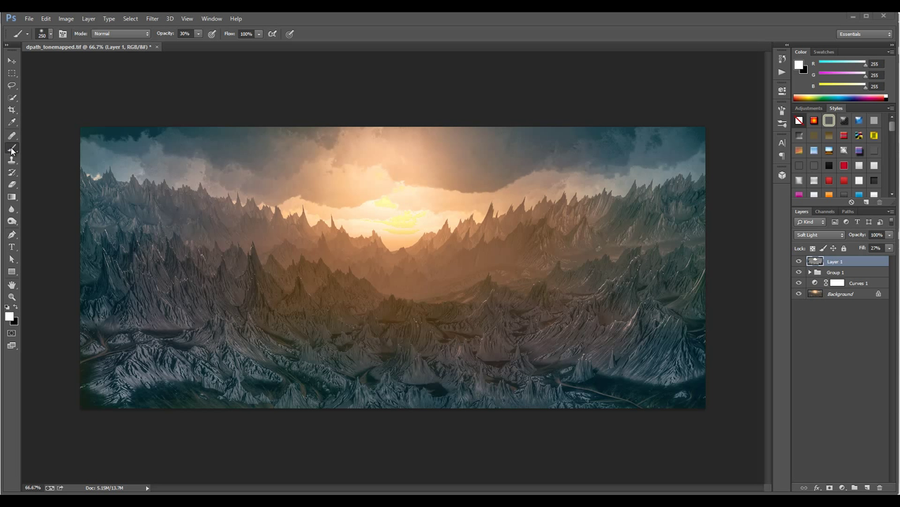
# Add Layer 2 and set a 50-pixel brush at 100% opacity, sampling the sun's near-white
pyautogui.click(867, 487)
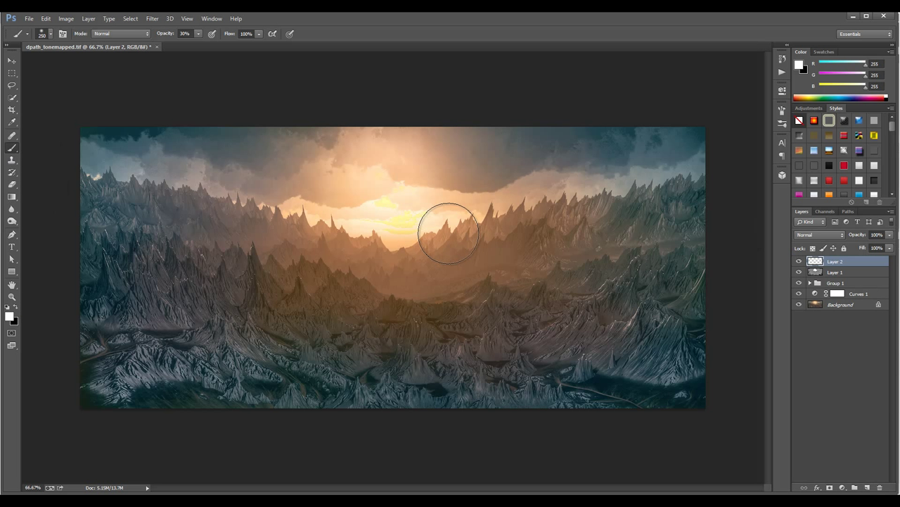
pyautogui.press('[')
pyautogui.press('[')
pyautogui.press('[')
pyautogui.press('[')
pyautogui.press('[')
pyautogui.press('[')
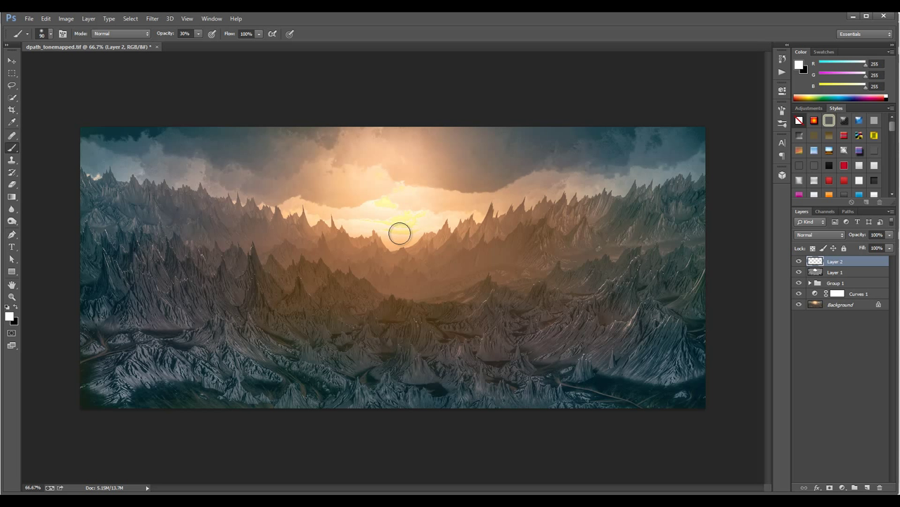
pyautogui.press('[')
pyautogui.press('[')
pyautogui.press('[')
pyautogui.press('[')
pyautogui.press('0')
pyautogui.click(259, 357)
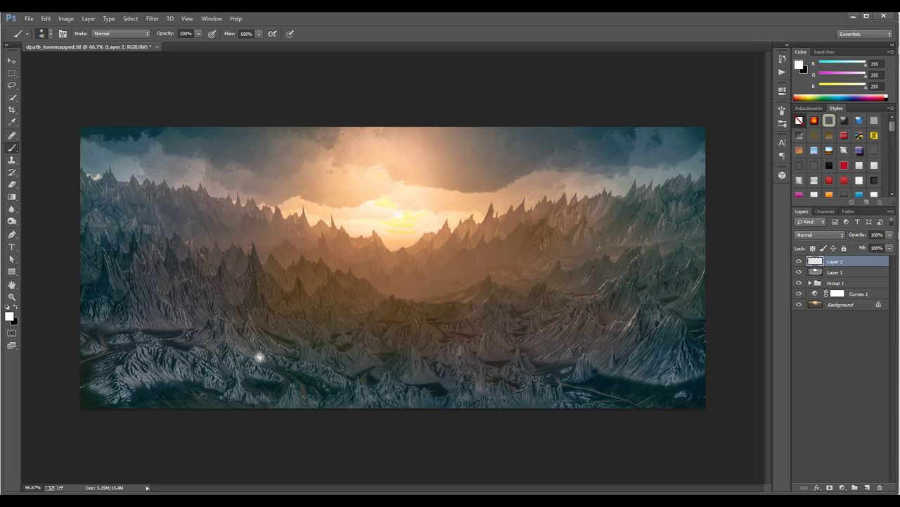
pyautogui.keyDown('alt'); pyautogui.click(397, 217); pyautogui.keyUp('alt')
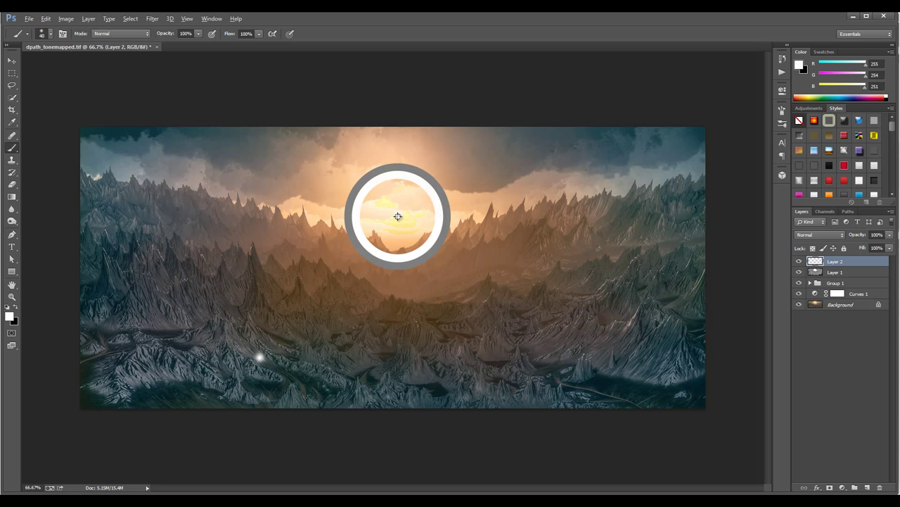
# Paint broad straight white rays radiating from the sun in every direction
pyautogui.moveTo(398, 214); pyautogui.dragTo(258, 358)
pyautogui.hotkey('ctrl', 'z')
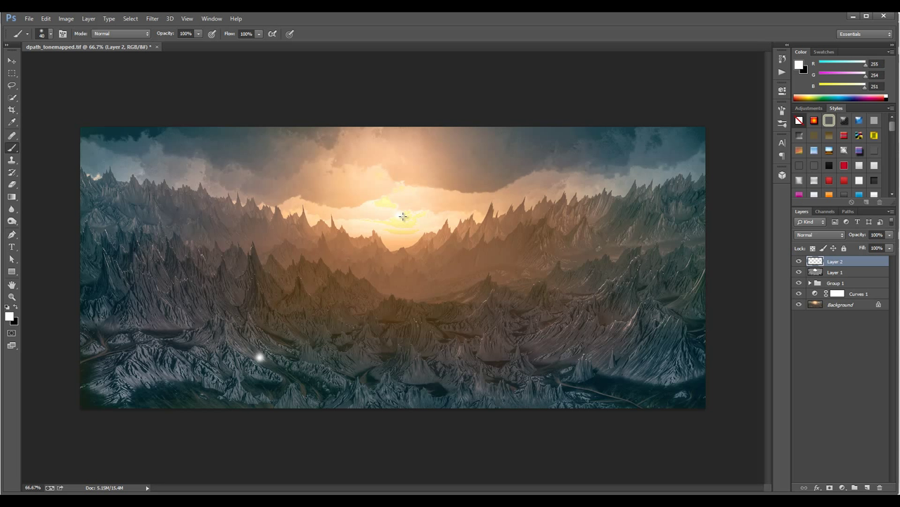
pyautogui.moveTo(400, 214); pyautogui.dragTo(274, 356)
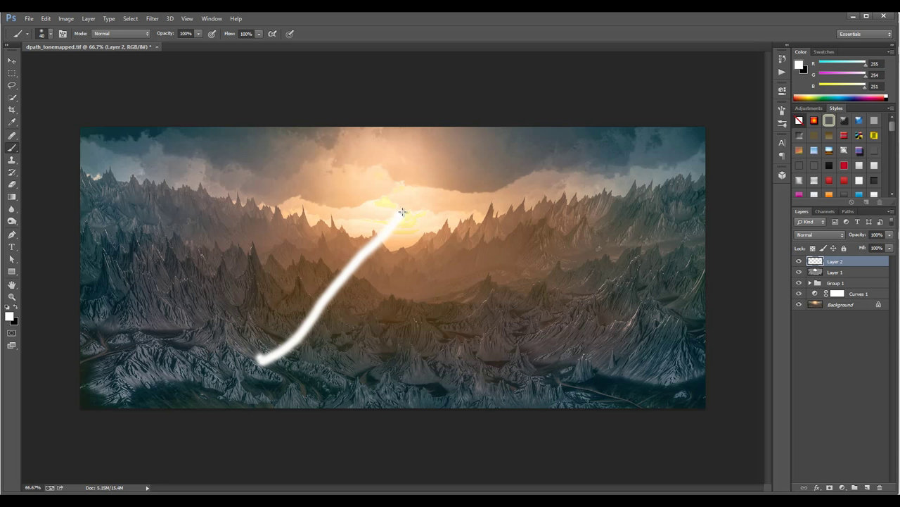
pyautogui.keyDown('shift'); pyautogui.click(394, 128); pyautogui.keyUp('shift')
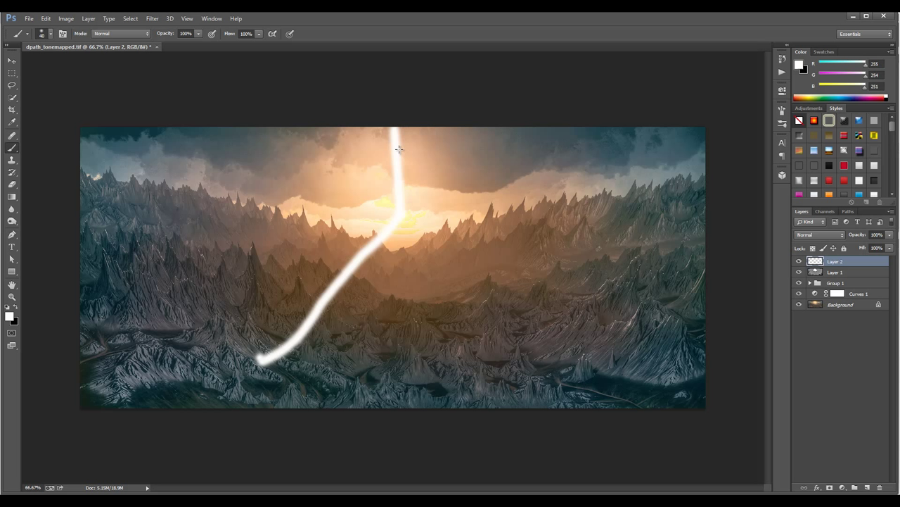
pyautogui.click(504, 142)
pyautogui.keyDown('shift'); pyautogui.click(397, 211); pyautogui.keyUp('shift')
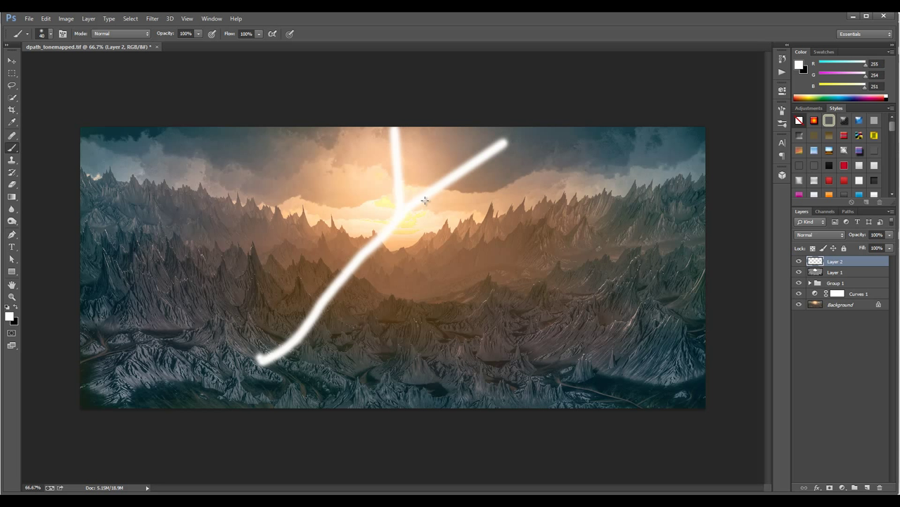
pyautogui.keyDown('shift'); pyautogui.click(283, 147); pyautogui.keyUp('shift')
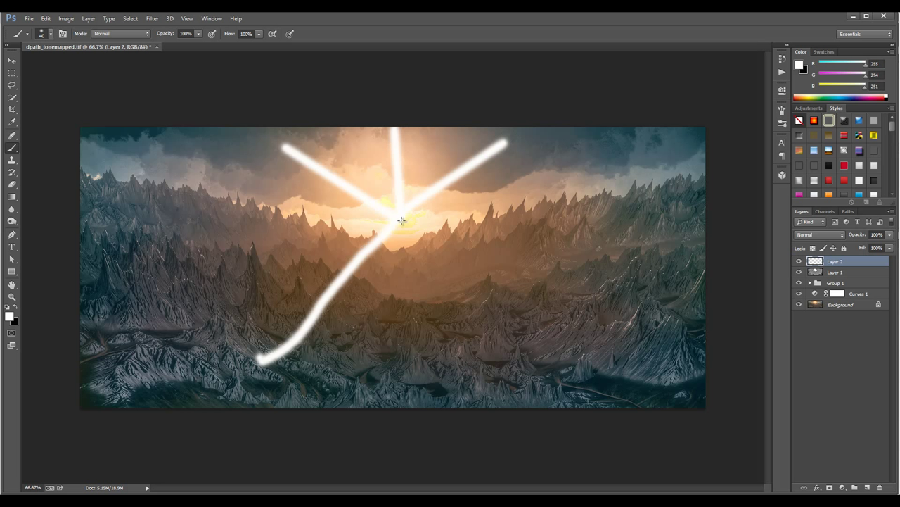
pyautogui.moveTo(401, 220); pyautogui.dragTo(463, 320)
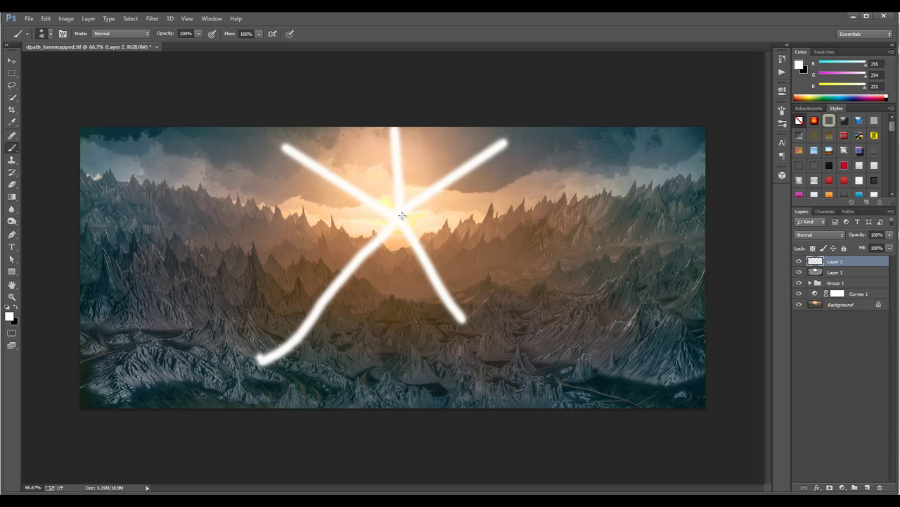
pyautogui.keyDown('shift'); pyautogui.click(550, 281); pyautogui.keyUp('shift')
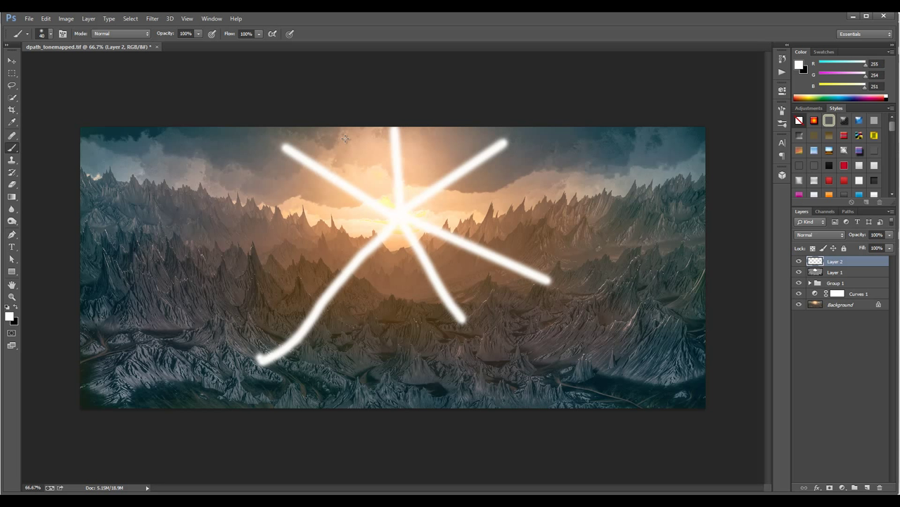
pyautogui.moveTo(359, 153); pyautogui.dragTo(401, 208)
pyautogui.moveTo(428, 148); pyautogui.dragTo(408, 214)
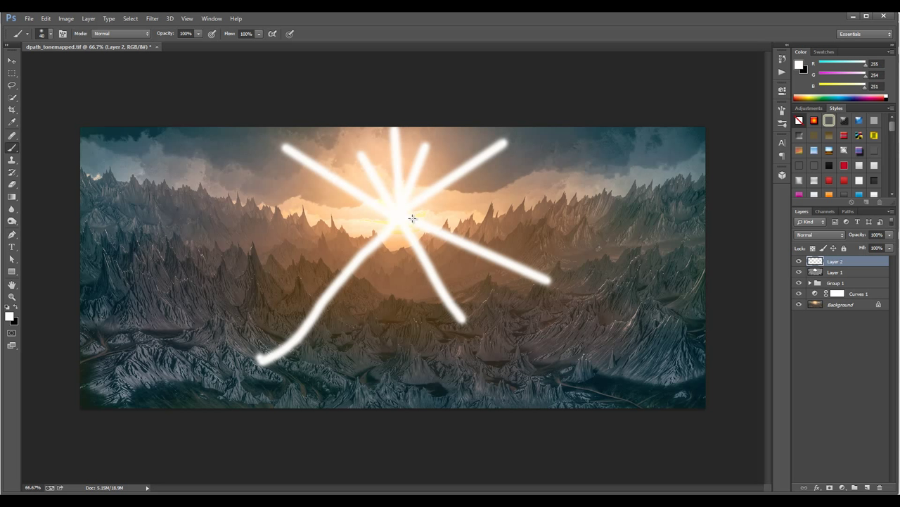
# Add thinner white rays to and from the sun using a progressively smaller brush
pyautogui.press('[')
pyautogui.keyDown('shift'); pyautogui.click(349, 341); pyautogui.keyUp('shift')
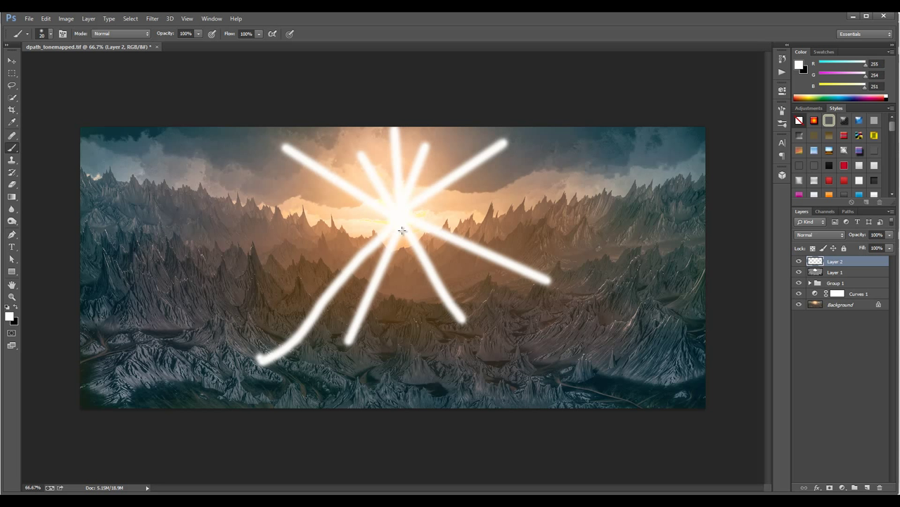
pyautogui.press('[')
pyautogui.click(401, 212)
pyautogui.keyDown('shift'); pyautogui.click(306, 203); pyautogui.keyUp('shift')
pyautogui.click(358, 224)
pyautogui.keyDown('shift'); pyautogui.click(399, 219); pyautogui.keyUp('shift')
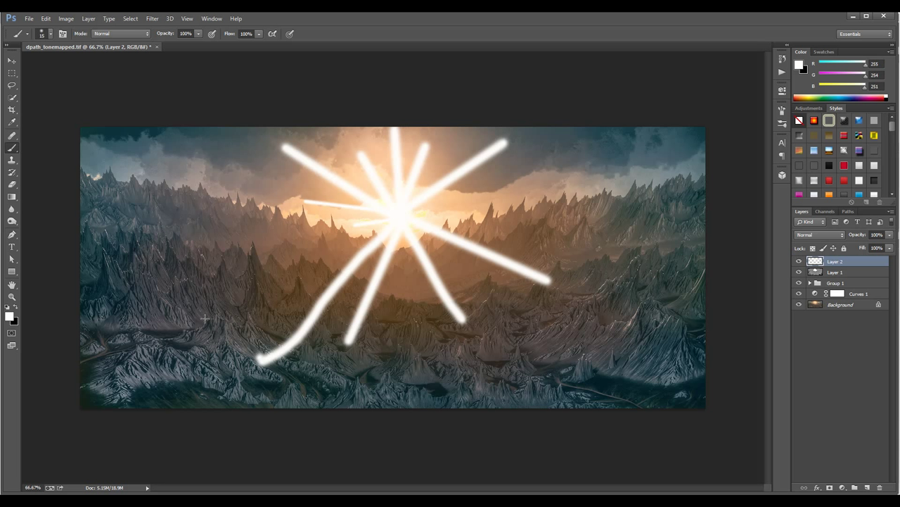
pyautogui.click(205, 319)
pyautogui.keyDown('shift'); pyautogui.click(404, 216); pyautogui.keyUp('shift')
pyautogui.keyDown('shift'); pyautogui.click(610, 359); pyautogui.keyUp('shift')
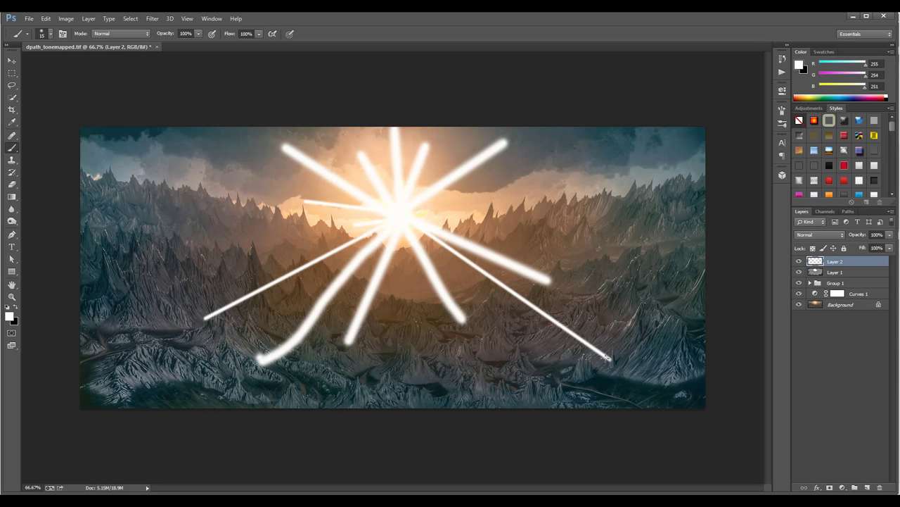
pyautogui.click(408, 215)
pyautogui.keyDown('shift'); pyautogui.click(440, 361); pyautogui.keyUp('shift')
pyautogui.click(404, 214)
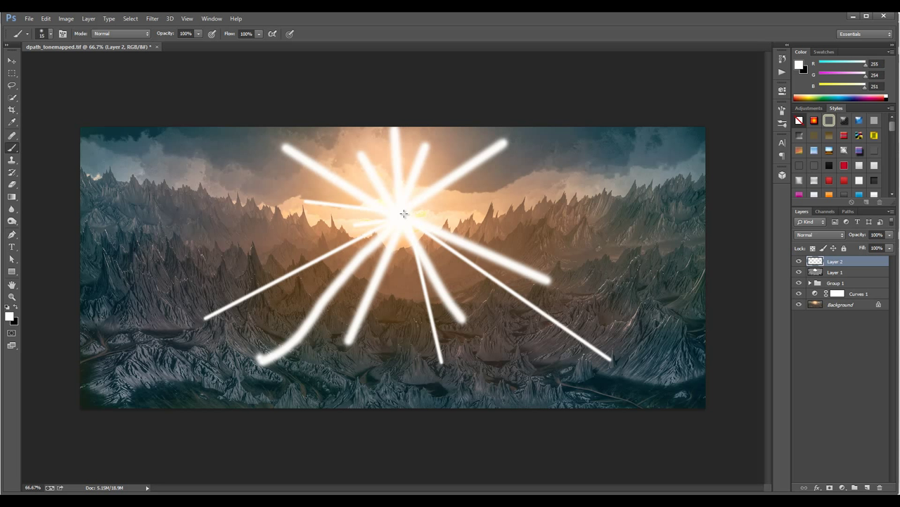
pyautogui.keyDown('shift'); pyautogui.click(463, 140); pyautogui.keyUp('shift')
pyautogui.click(395, 205)
pyautogui.keyDown('shift'); pyautogui.click(329, 145); pyautogui.keyUp('shift')
pyautogui.keyDown('shift'); pyautogui.click(621, 156); pyautogui.keyUp('shift')
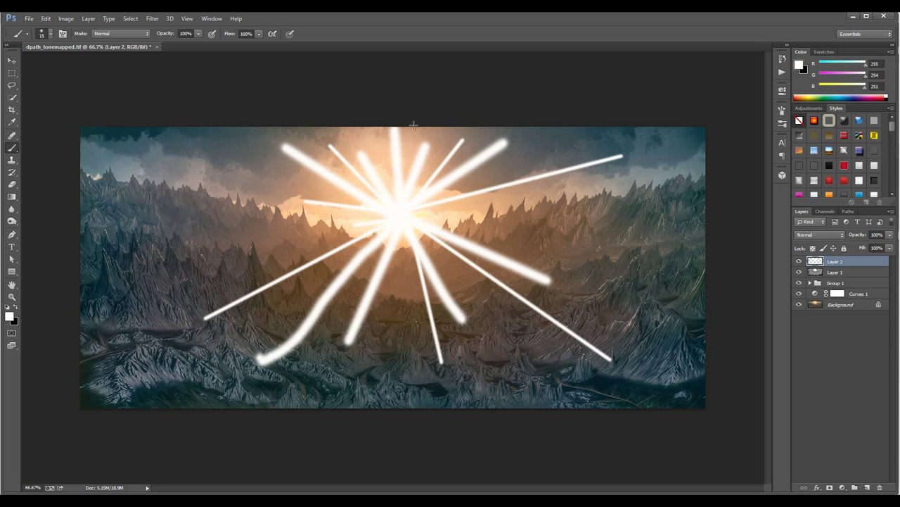
# Soften Layer 2's light rays with a Gaussian Blur
pyautogui.click(152, 18)
pyautogui.moveTo(222, 122)
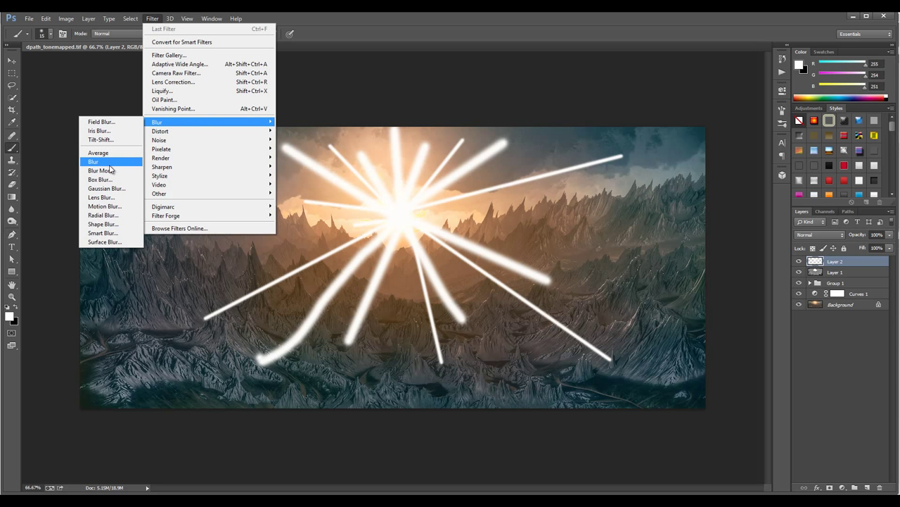
pyautogui.click(116, 188)
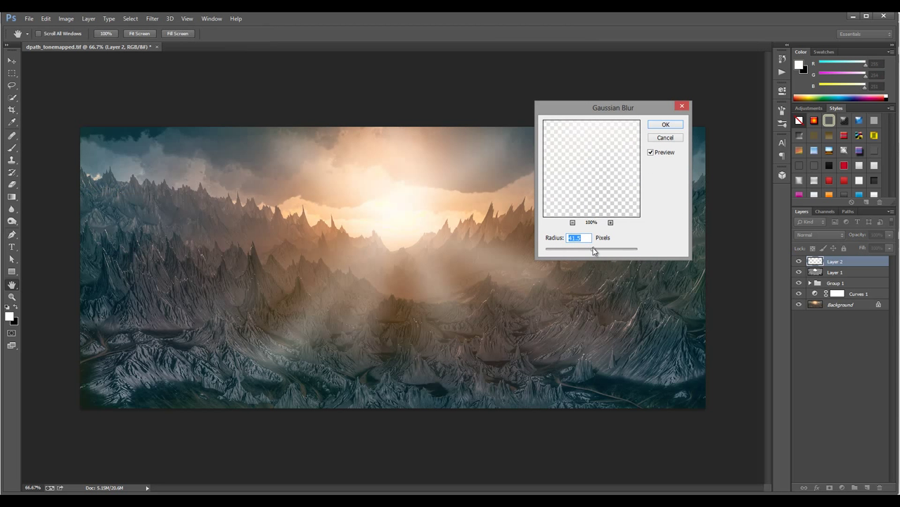
pyautogui.moveTo(594, 250)
pyautogui.mouseDown()
pyautogui.moveTo(586, 251)
pyautogui.moveTo(593, 253)
pyautogui.mouseUp()
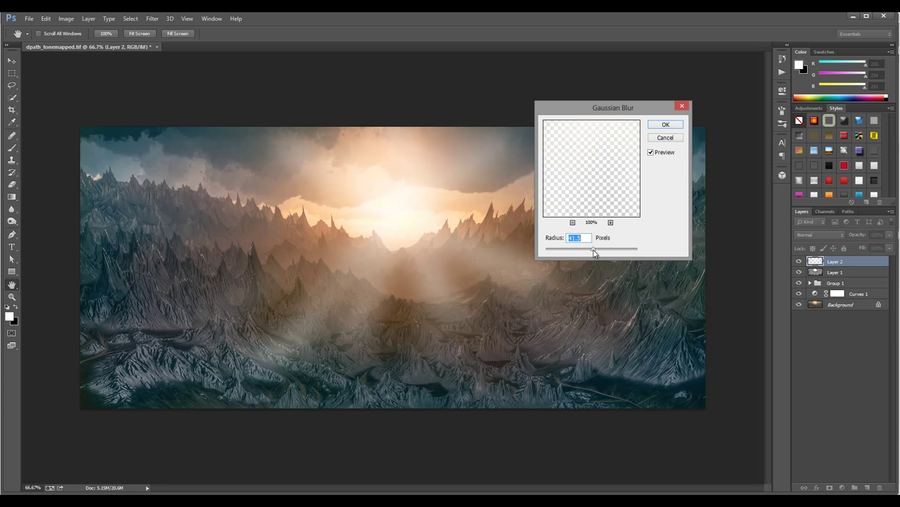
pyautogui.click(665, 127)
# Set Layer 2 to Soft Light blending and add an empty Layer 3 above it
pyautogui.press('b')
pyautogui.click(840, 237)
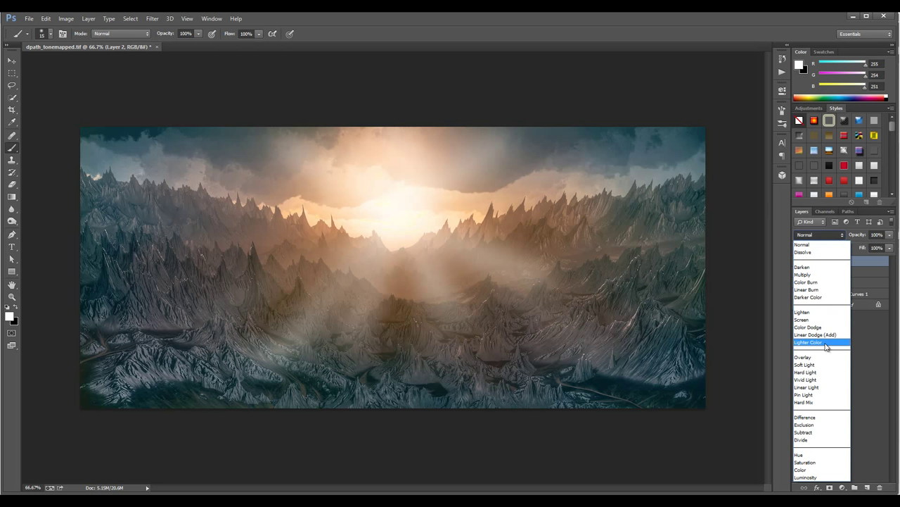
pyautogui.click(821, 360)
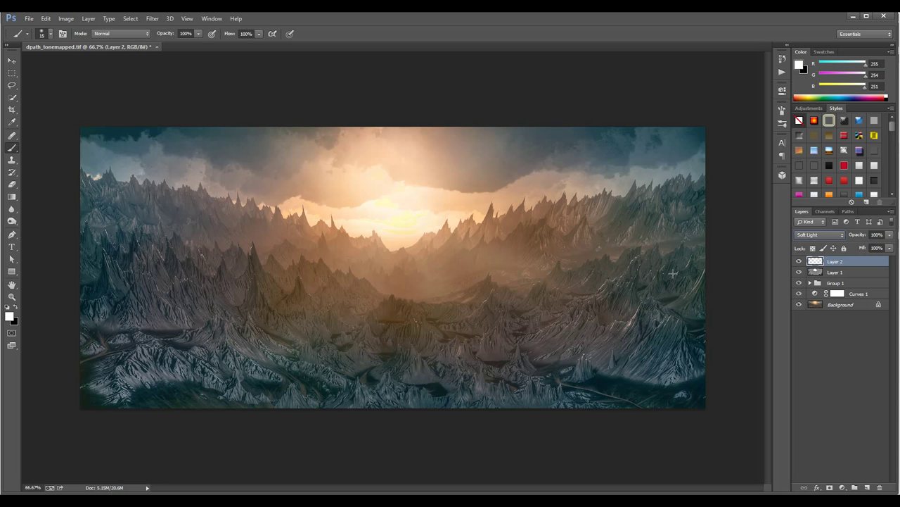
pyautogui.click(868, 487)
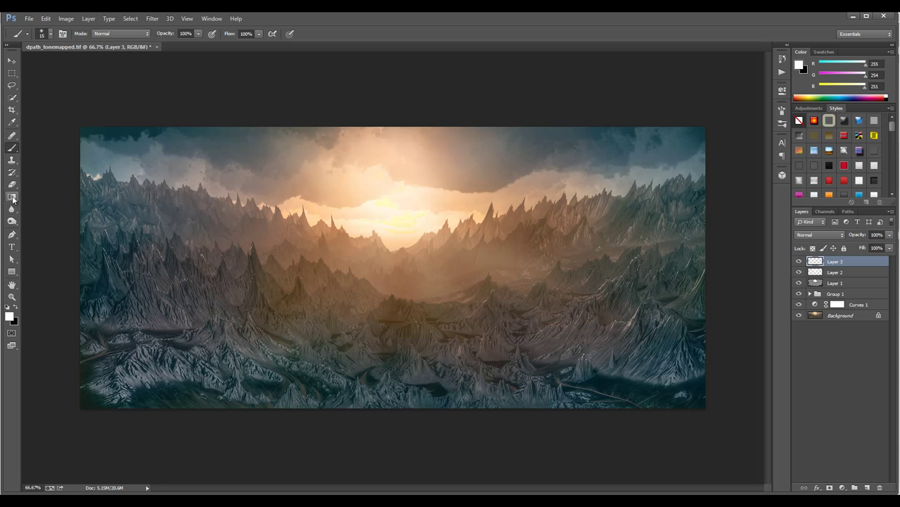
# Fill Layer 3 with white, render Clouds, then apply Difference Clouds three times
pyautogui.hotkey('alt', 'BackSpace')
pyautogui.click(152, 19)
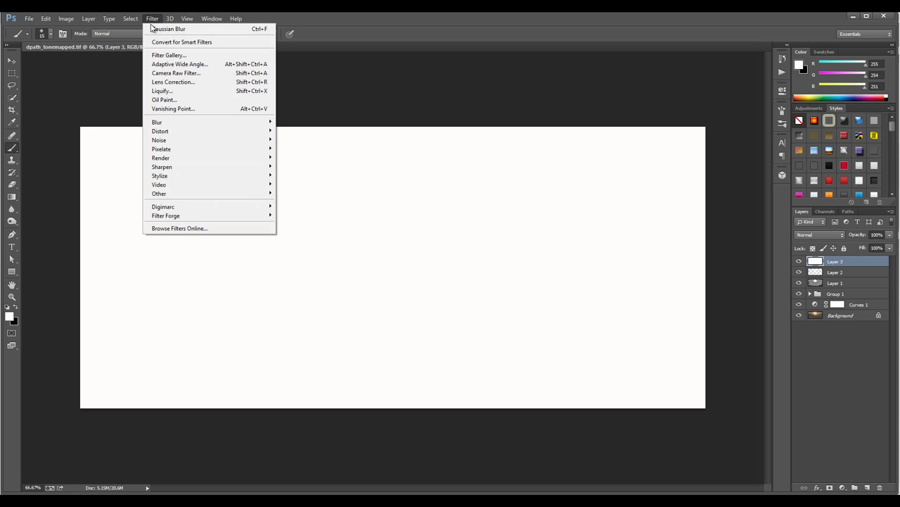
pyautogui.moveTo(209, 156)
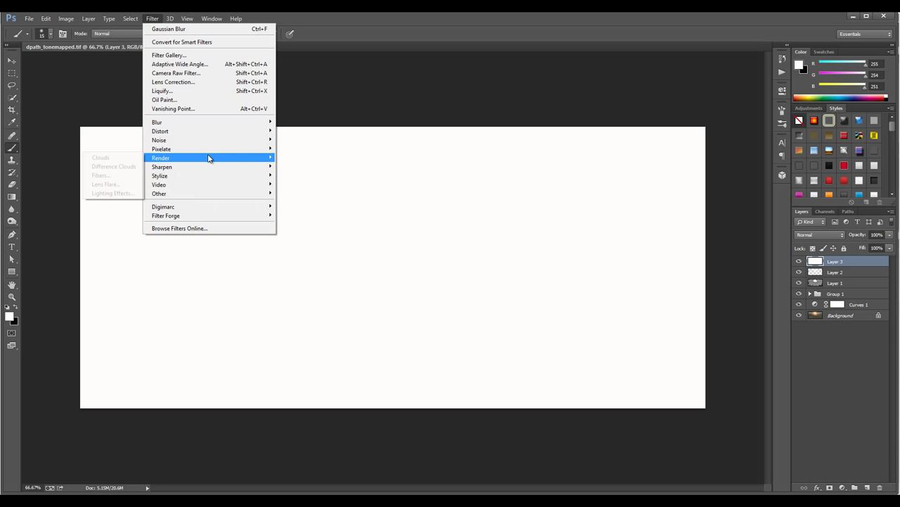
pyautogui.click(104, 157)
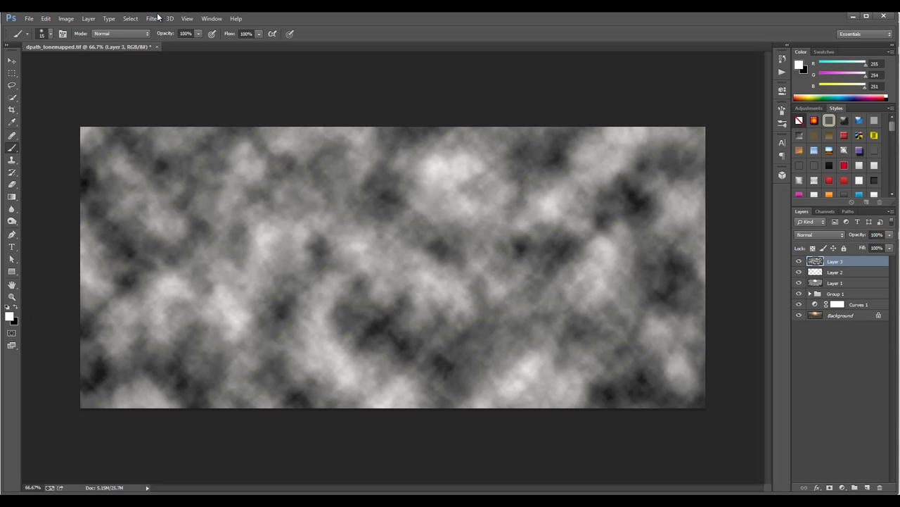
pyautogui.click(159, 18)
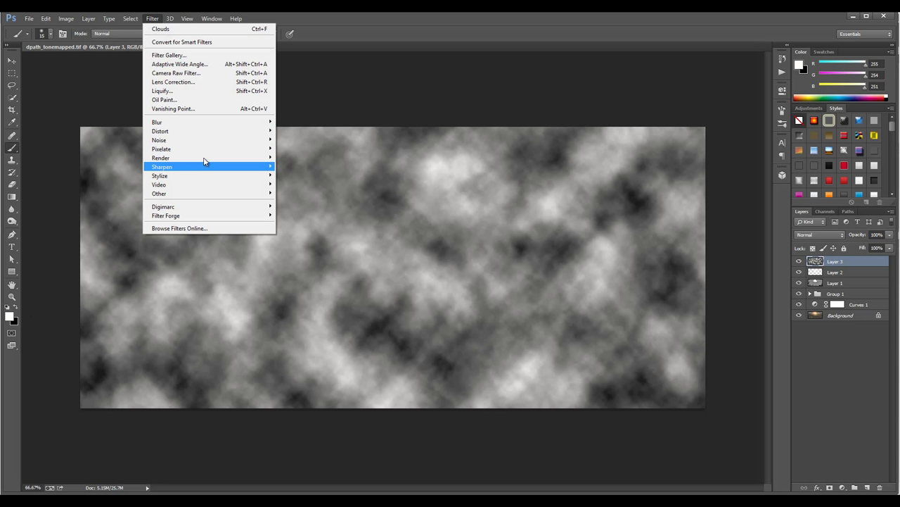
pyautogui.moveTo(204, 158)
pyautogui.click(114, 166)
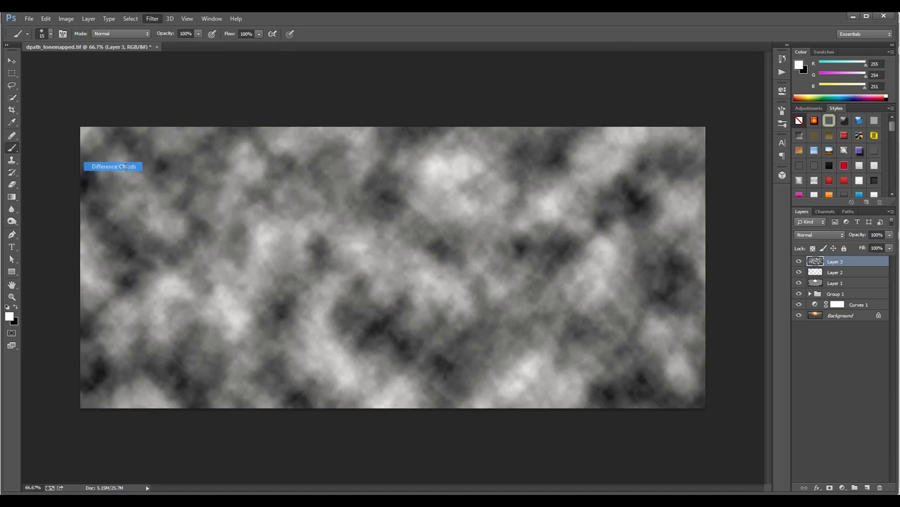
pyautogui.hotkey('ctrl', 'f')
pyautogui.hotkey('ctrl', 'f')
pyautogui.hotkey('ctrl', 'f')
pyautogui.hotkey('ctrl', 'f')
pyautogui.hotkey('ctrl', 'f')
pyautogui.hotkey('ctrl', 'f')
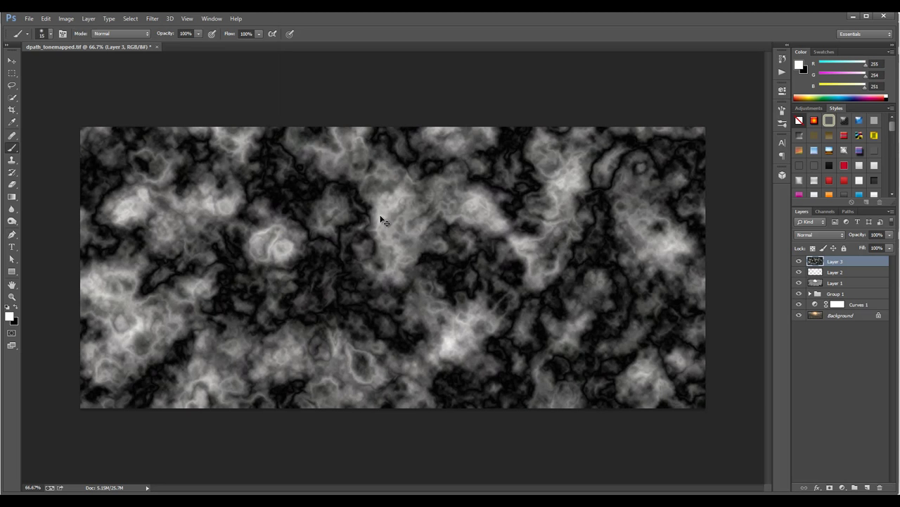
pyautogui.hotkey('ctrl', 'f')
pyautogui.hotkey('ctrl', 'f')
pyautogui.hotkey('ctrl', 'f')
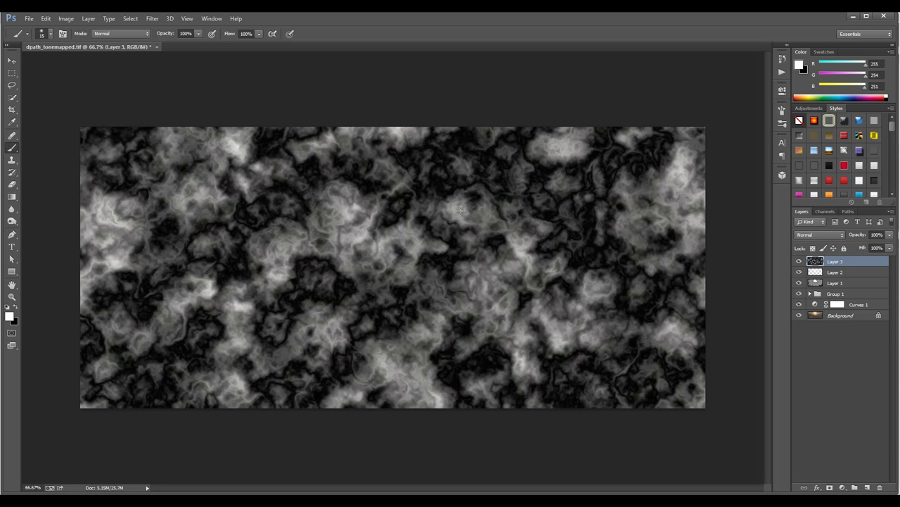
# Apply a Zoom Radial Blur at Amount 48 with Best quality to streak the clouds outward
pyautogui.click(152, 18)
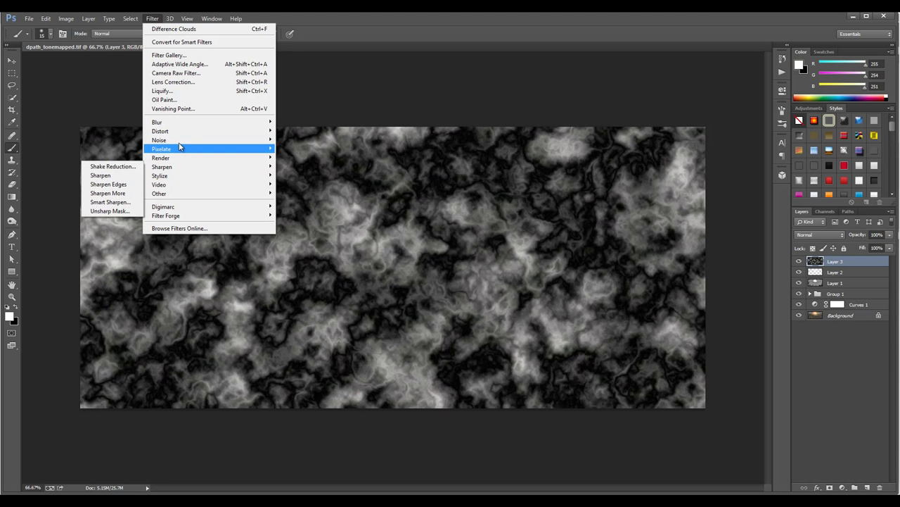
pyautogui.moveTo(178, 124)
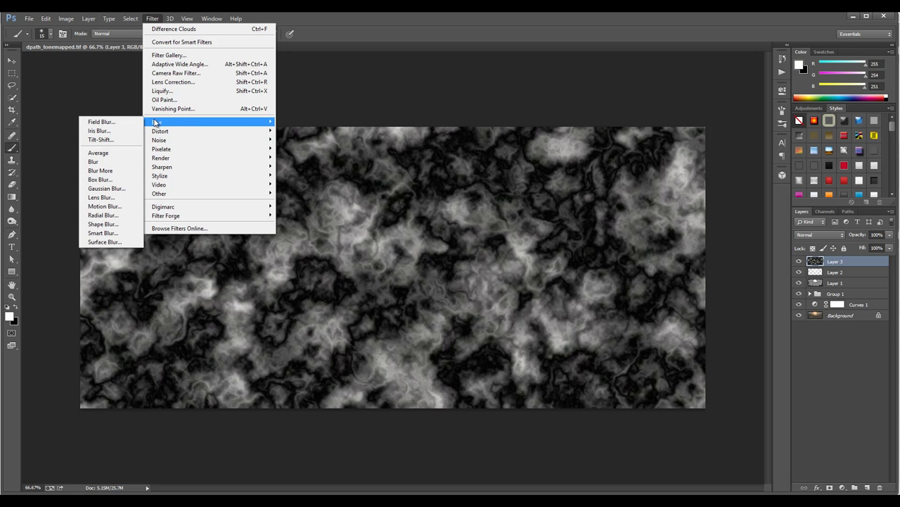
pyautogui.click(105, 216)
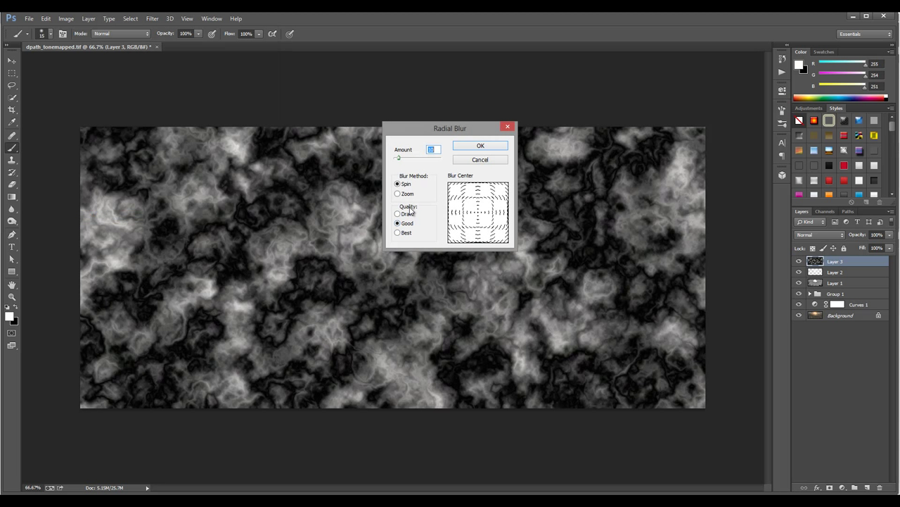
pyautogui.click(404, 195)
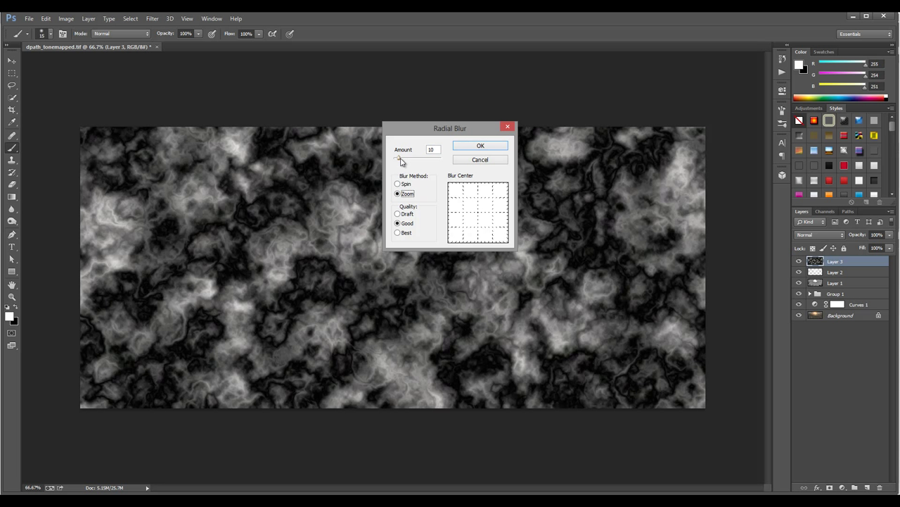
pyautogui.moveTo(399, 158); pyautogui.dragTo(416, 161)
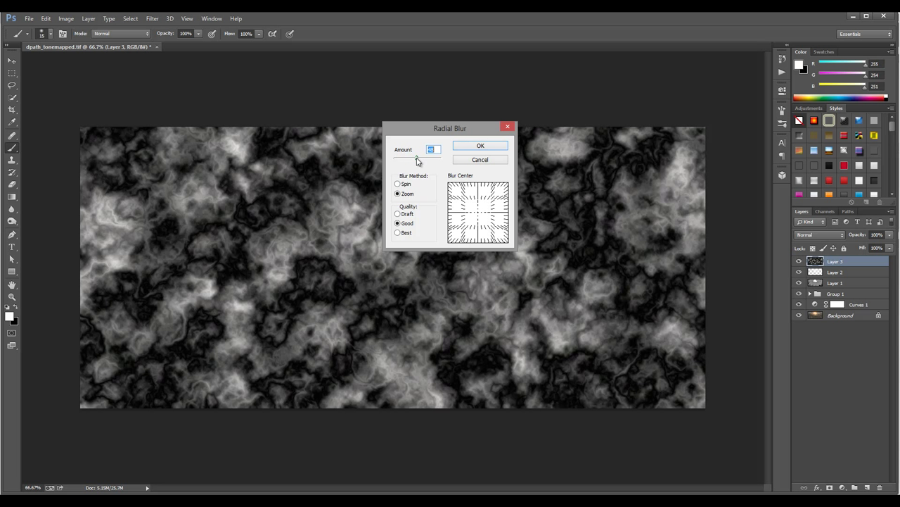
pyautogui.click(399, 233)
pyautogui.moveTo(472, 218); pyautogui.dragTo(481, 209)
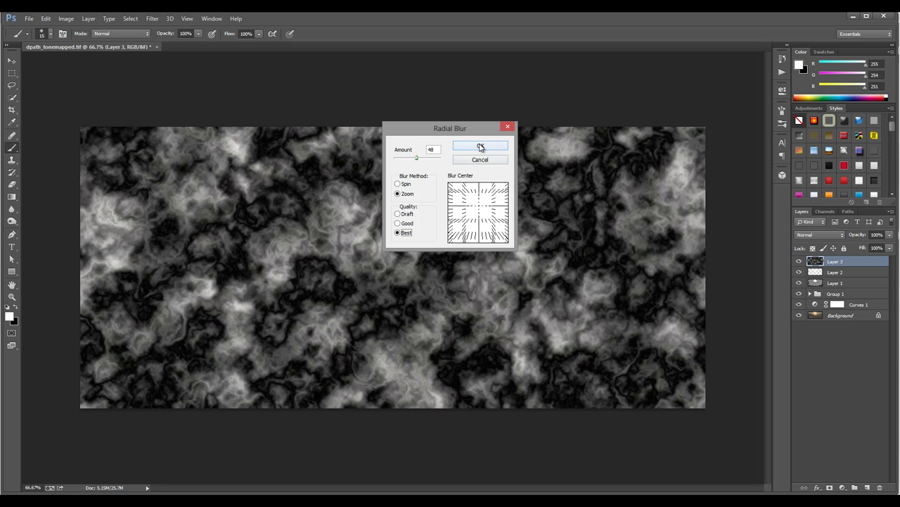
pyautogui.click(480, 145)
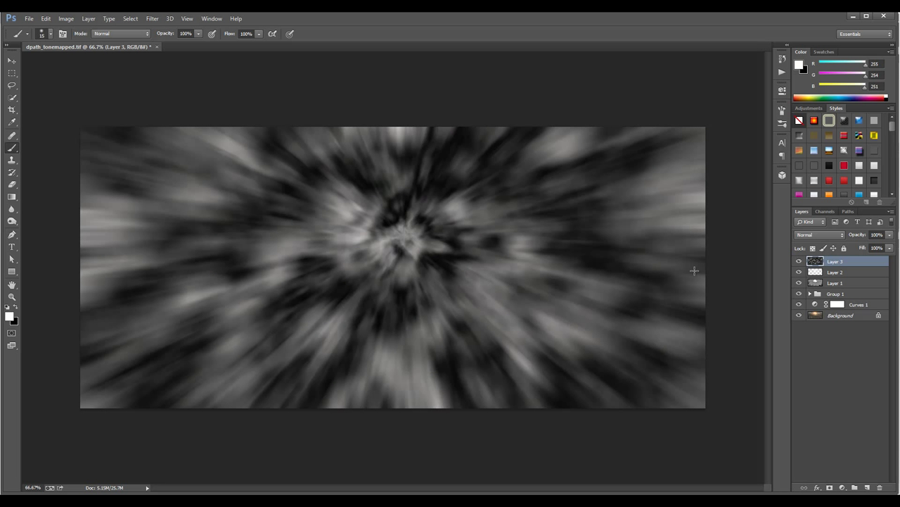
pyautogui.click(838, 235)
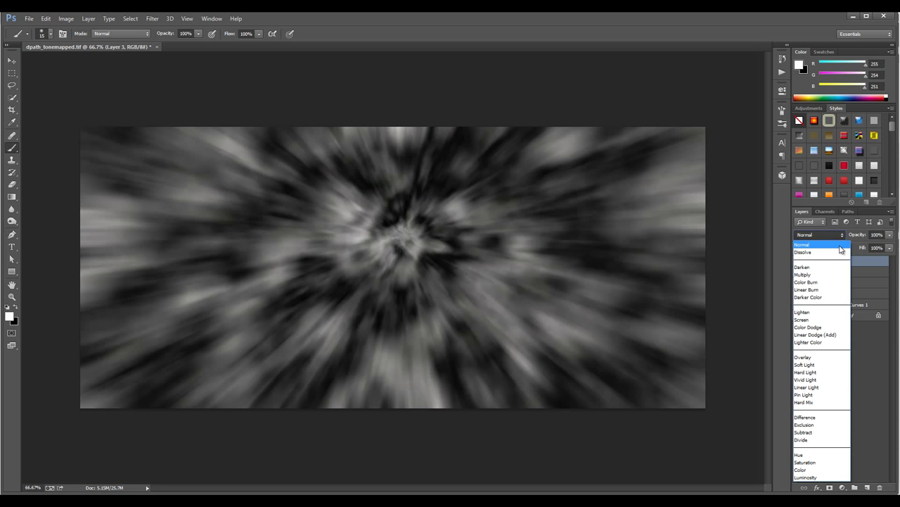
# Set Layer 3 to Soft Light blending and lower its fill to 86%
pyautogui.click(841, 361)
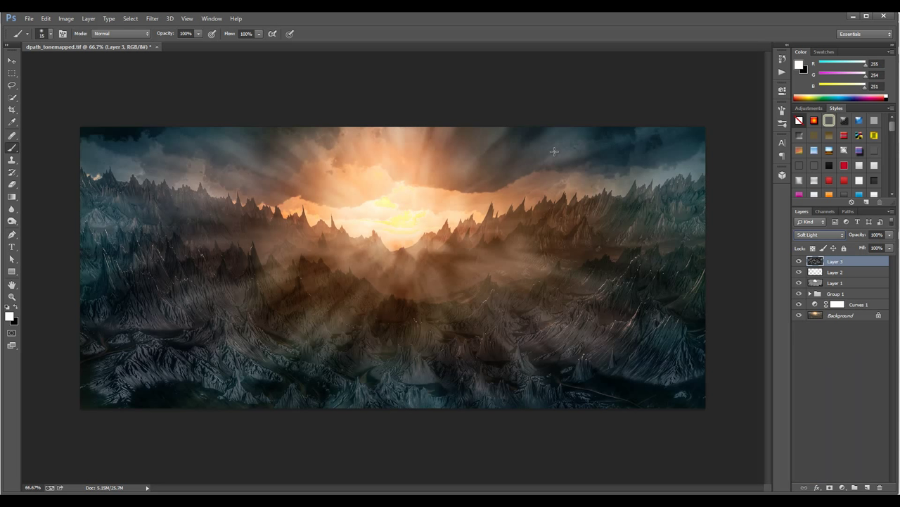
pyautogui.click(891, 248)
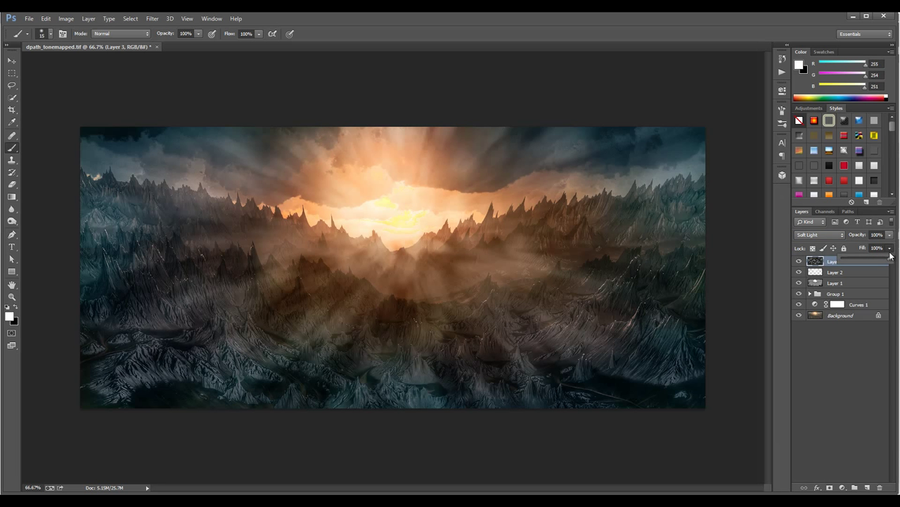
pyautogui.moveTo(888, 262)
pyautogui.mouseDown()
pyautogui.moveTo(863, 262)
pyautogui.moveTo(885, 264)
pyautogui.mouseUp()
pyautogui.click(876, 268)
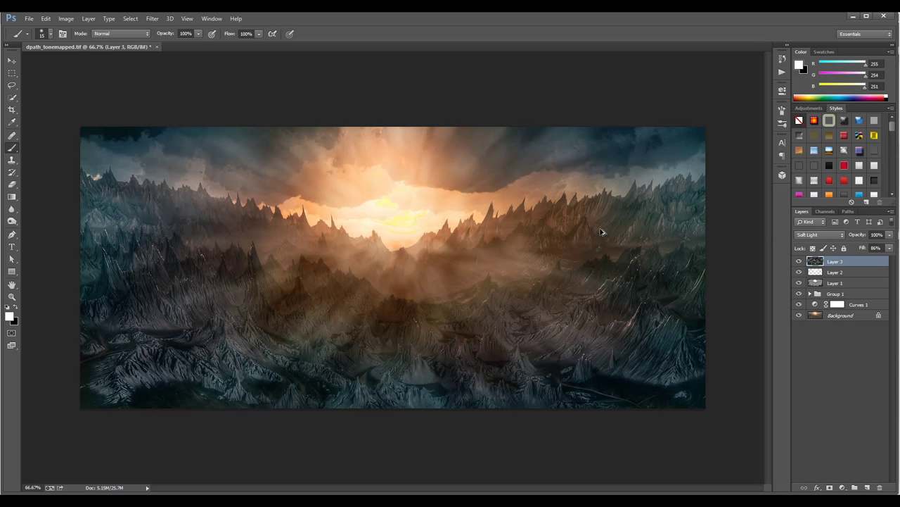
# Stamp visible layers into Layer 4 and apply Filter Forge's cool first PhotoTone preset to it
pyautogui.hotkey('ctrl', 'alt', 'shift', 'e')
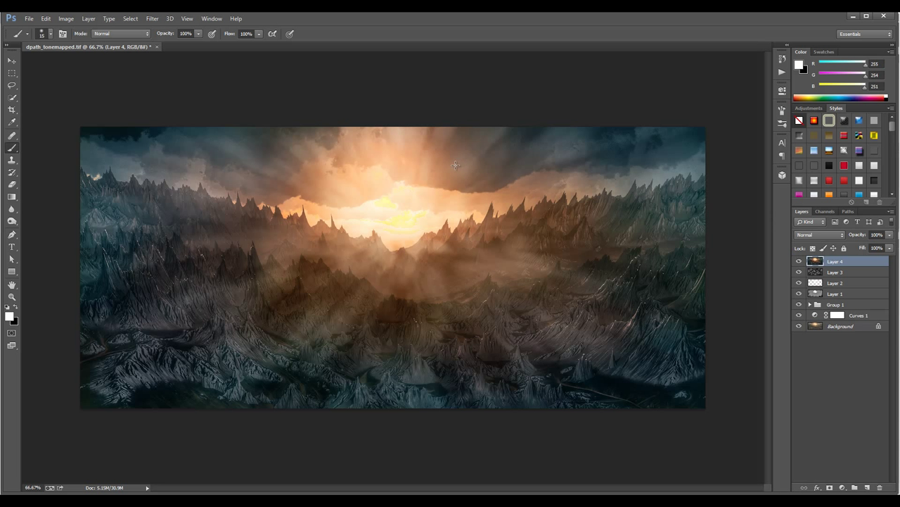
pyautogui.click(152, 18)
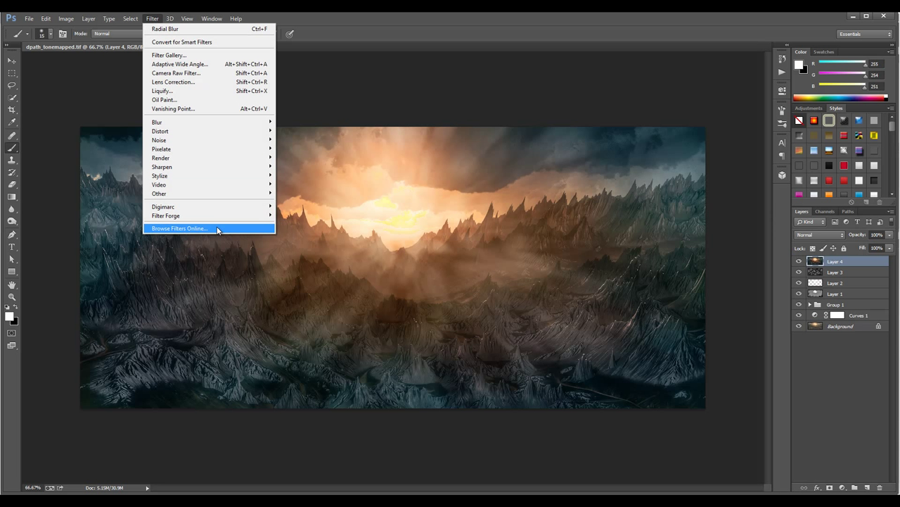
pyautogui.moveTo(214, 218)
pyautogui.click(119, 214)
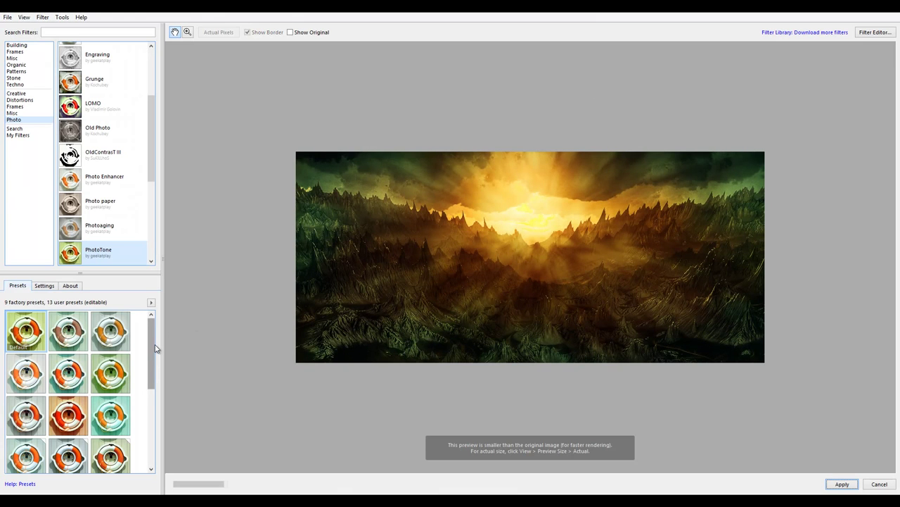
pyautogui.moveTo(153, 352); pyautogui.dragTo(165, 424)
pyautogui.click(28, 330)
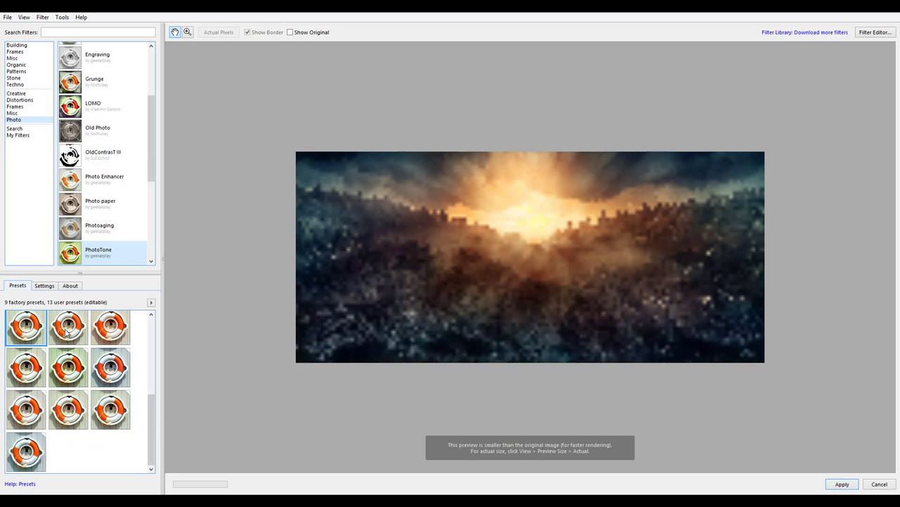
pyautogui.click(71, 327)
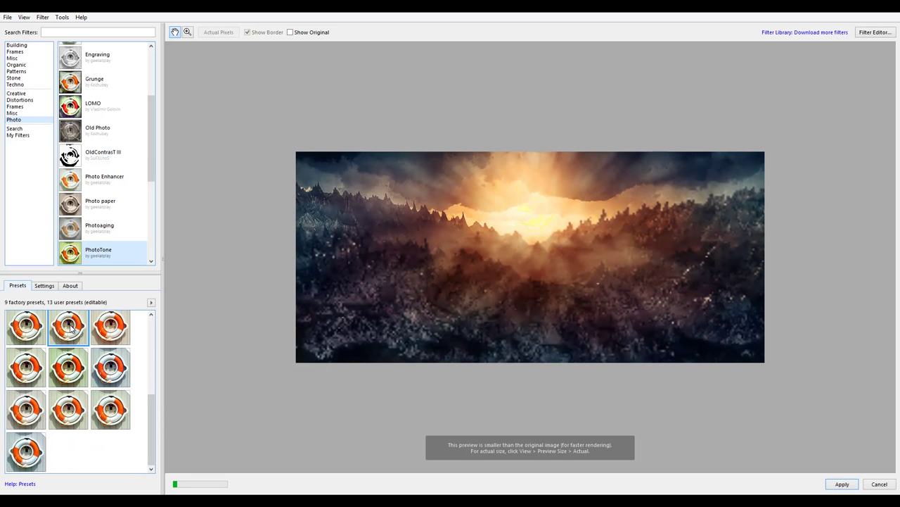
pyautogui.click(30, 329)
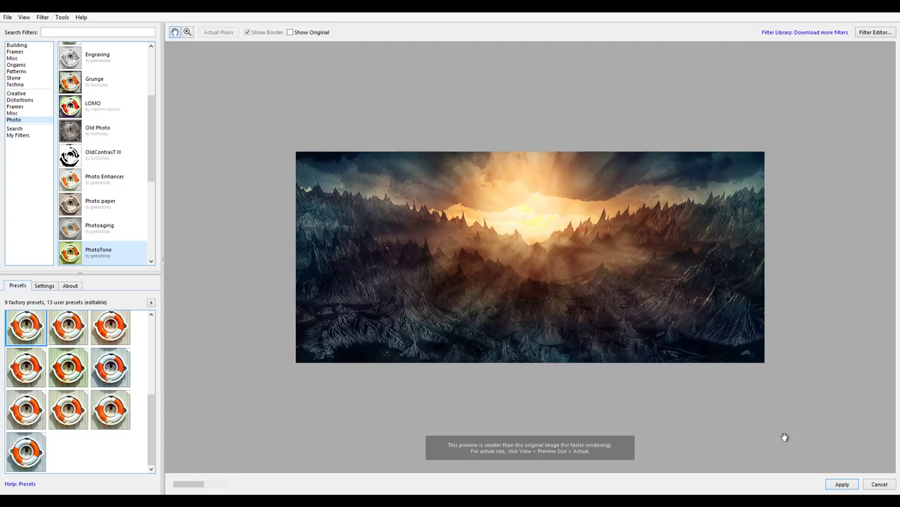
pyautogui.click(842, 485)
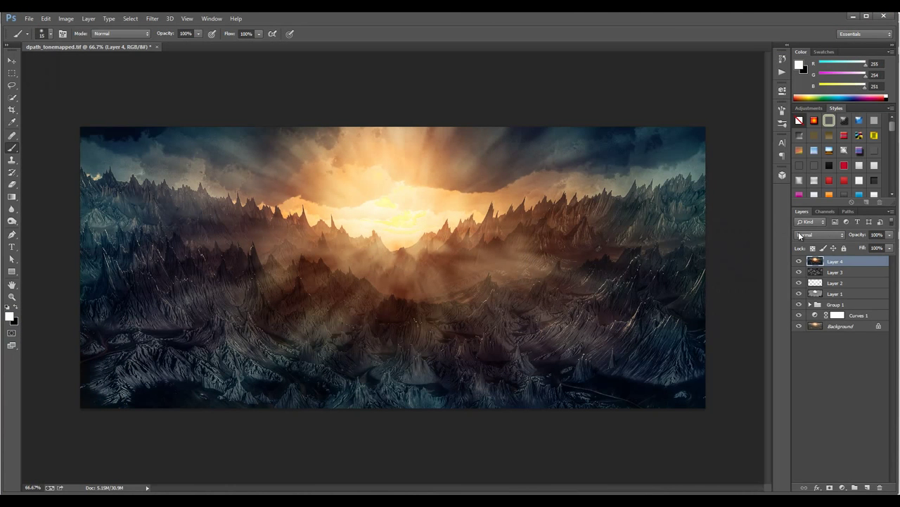
# Drop Layer 4's fill to 55% and add Curves 4 with its top point lowered to darken everything
pyautogui.moveTo(889, 247); pyautogui.dragTo(819, 263)
pyautogui.click(820, 250)
pyautogui.click(842, 487)
pyautogui.click(846, 342)
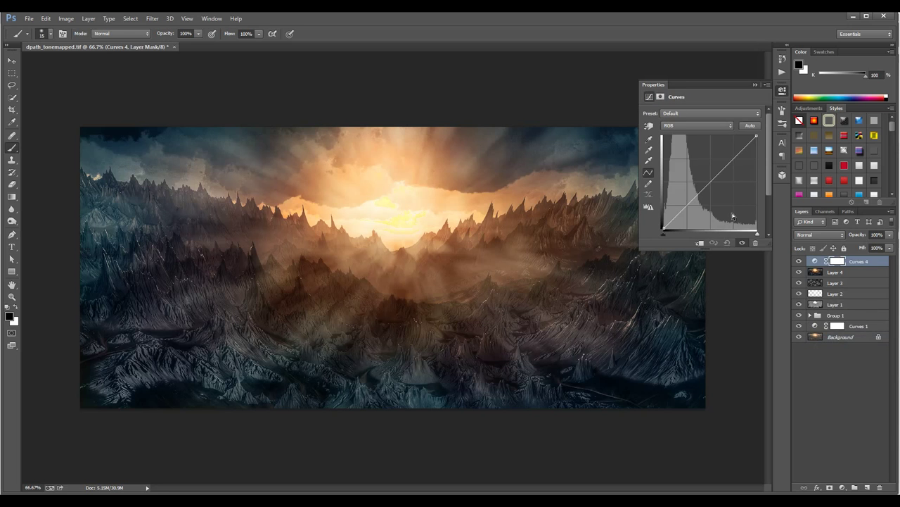
pyautogui.moveTo(755, 135); pyautogui.dragTo(766, 205)
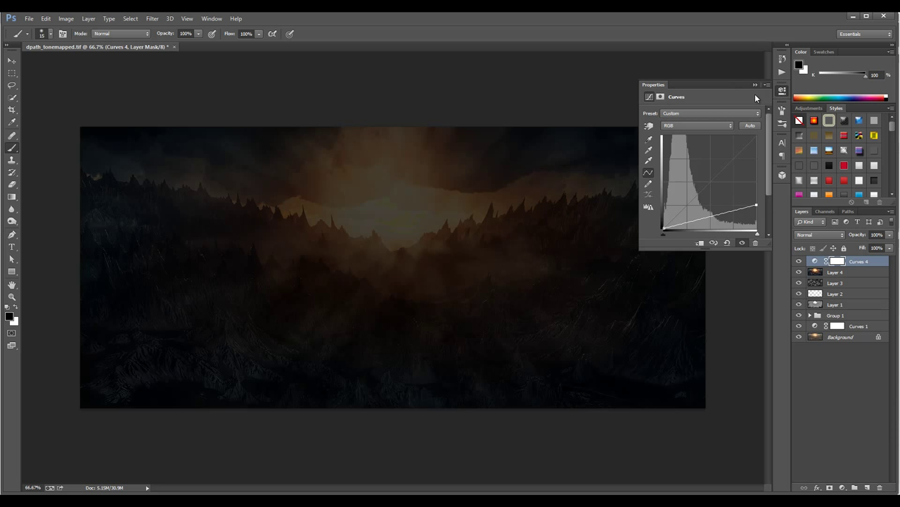
# With a larger brush dropped to 20% opacity, paint the Curves 4 mask to brighten the central mountains, slopes and clouds
pyautogui.press(']')
pyautogui.press(']')
pyautogui.press(']')
pyautogui.press(']')
pyautogui.press(']')
pyautogui.press(']')
pyautogui.click(376, 244)
pyautogui.moveTo(409, 237)
pyautogui.mouseDown()
pyautogui.moveTo(394, 253)
pyautogui.moveTo(422, 239)
pyautogui.moveTo(366, 211)
pyautogui.moveTo(376, 243)
pyautogui.moveTo(324, 205)
pyautogui.moveTo(316, 261)
pyautogui.moveTo(225, 237)
pyautogui.moveTo(310, 204)
pyautogui.moveTo(232, 278)
pyautogui.moveTo(535, 280)
pyautogui.moveTo(486, 197)
pyautogui.moveTo(431, 176)
pyautogui.mouseUp()
pyautogui.moveTo(378, 310)
pyautogui.mouseDown()
pyautogui.moveTo(489, 343)
pyautogui.moveTo(562, 287)
pyautogui.moveTo(477, 306)
pyautogui.mouseUp()
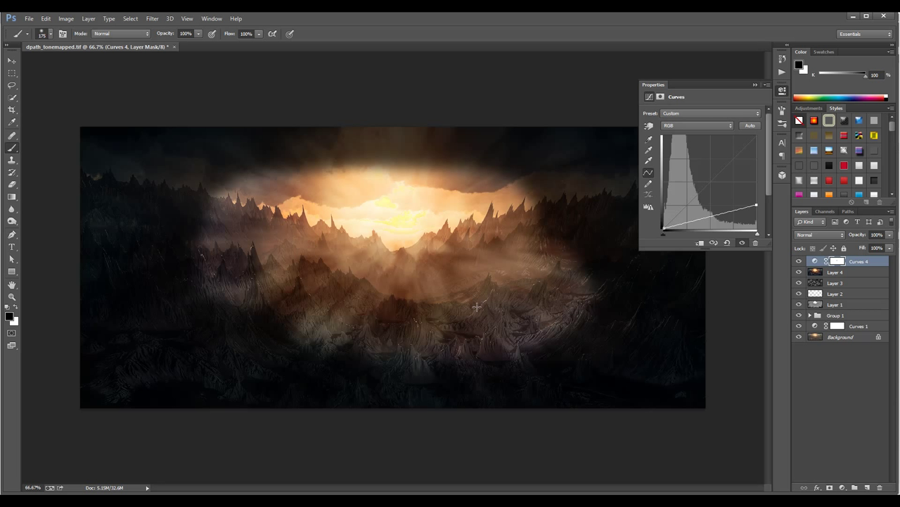
pyautogui.press('2')
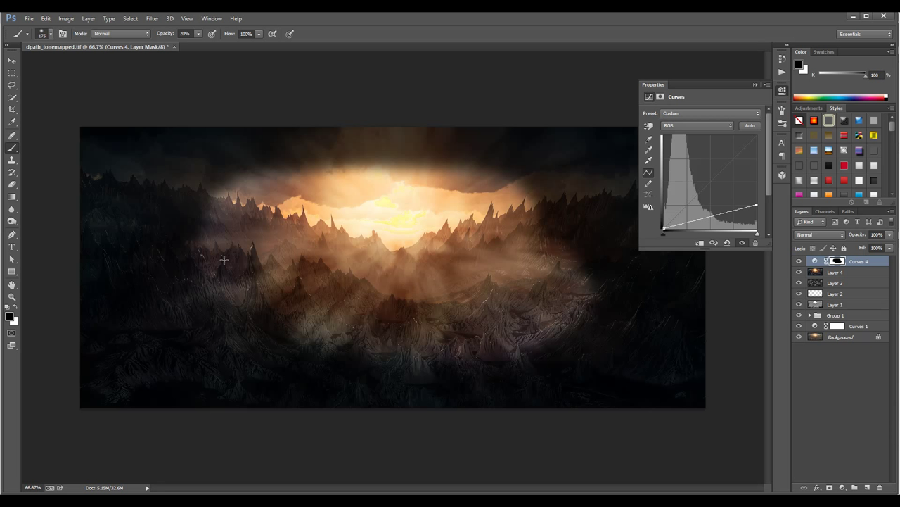
pyautogui.moveTo(171, 266)
pyautogui.mouseDown()
pyautogui.moveTo(206, 259)
pyautogui.moveTo(188, 176)
pyautogui.moveTo(140, 180)
pyautogui.moveTo(201, 190)
pyautogui.mouseUp()
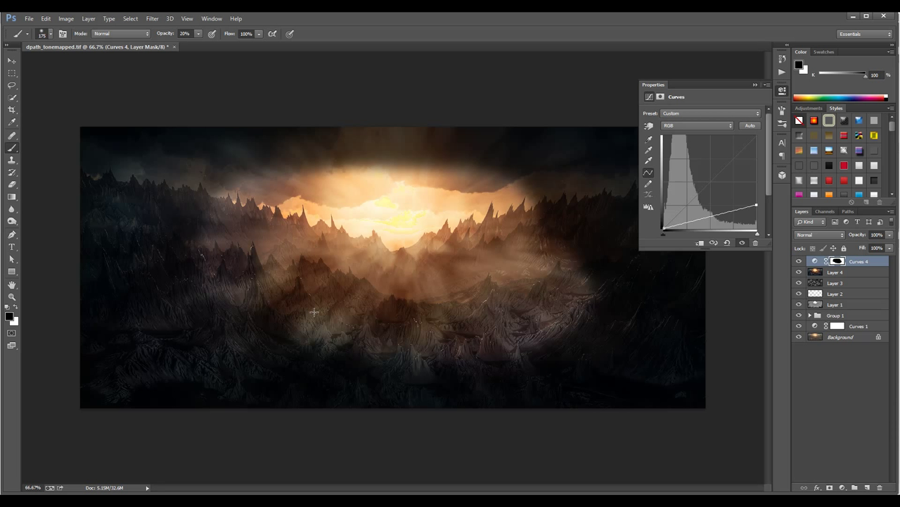
pyautogui.moveTo(631, 329); pyautogui.dragTo(614, 363)
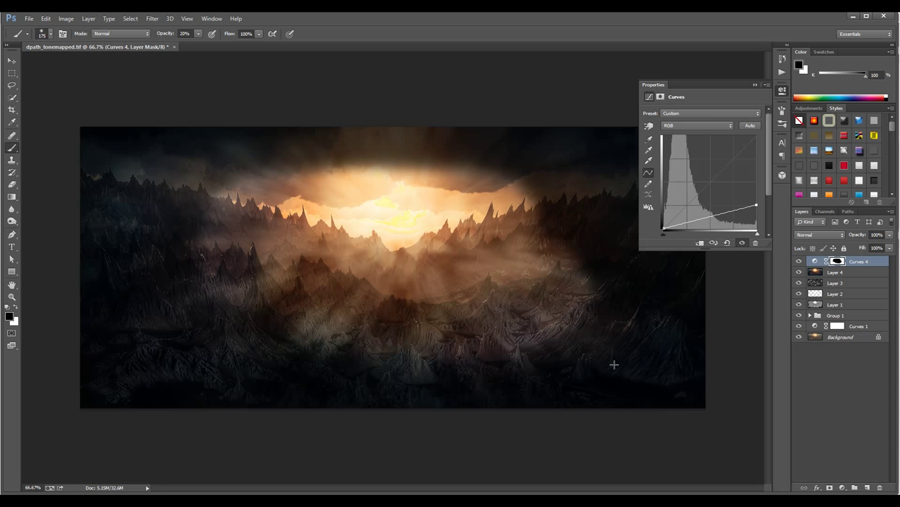
pyautogui.moveTo(610, 248)
pyautogui.mouseDown()
pyautogui.moveTo(542, 218)
pyautogui.moveTo(524, 177)
pyautogui.moveTo(391, 173)
pyautogui.moveTo(374, 167)
pyautogui.moveTo(362, 145)
pyautogui.moveTo(338, 174)
pyautogui.moveTo(287, 173)
pyautogui.mouseUp()
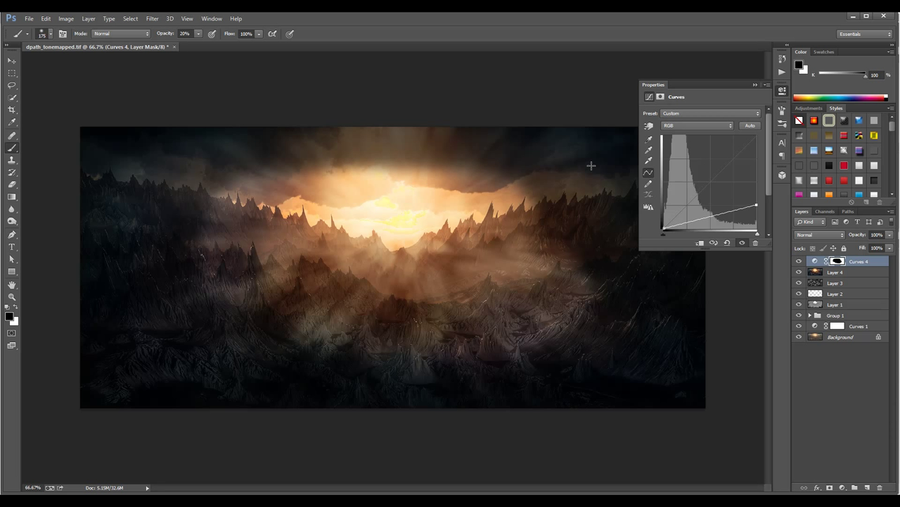
# Collapse Properties and keep lightening the mask over the left and right mountains and upper sky
pyautogui.click(786, 92)
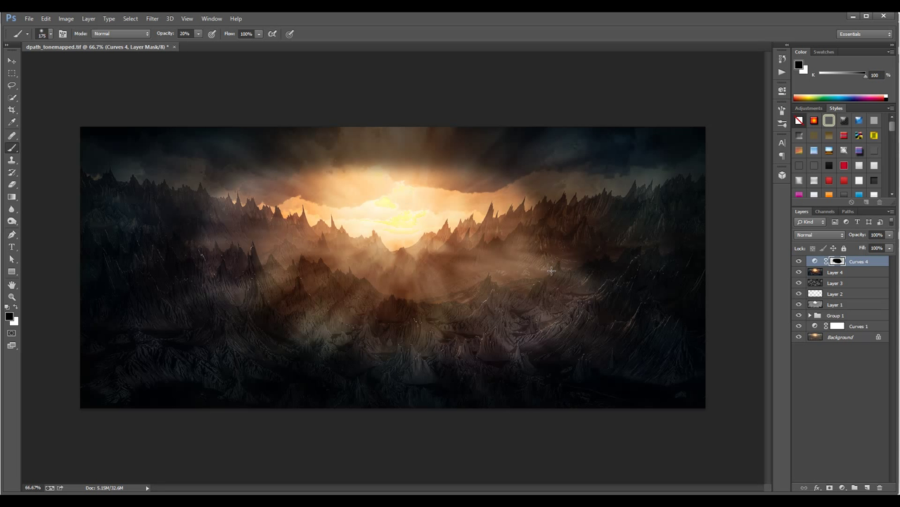
pyautogui.moveTo(568, 206); pyautogui.dragTo(504, 151)
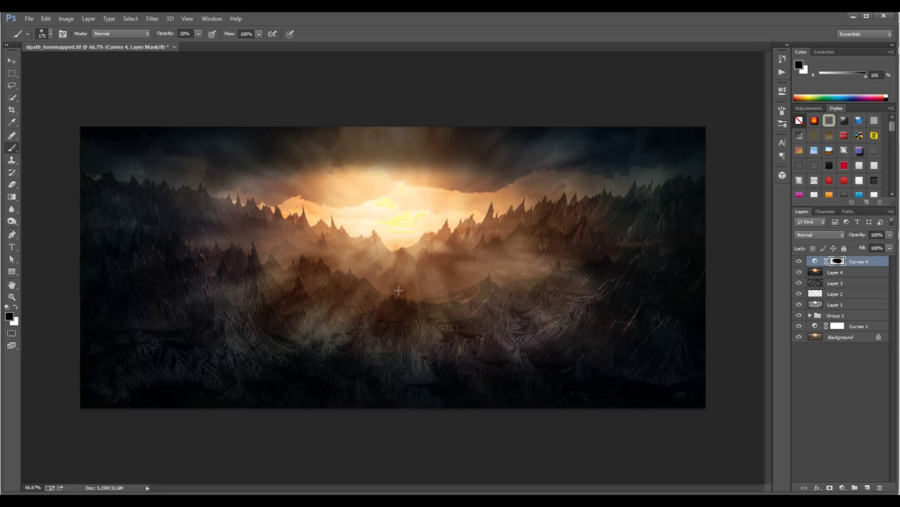
pyautogui.moveTo(311, 315); pyautogui.dragTo(232, 273)
pyautogui.moveTo(126, 261)
pyautogui.mouseDown()
pyautogui.moveTo(175, 275)
pyautogui.moveTo(258, 260)
pyautogui.mouseUp()
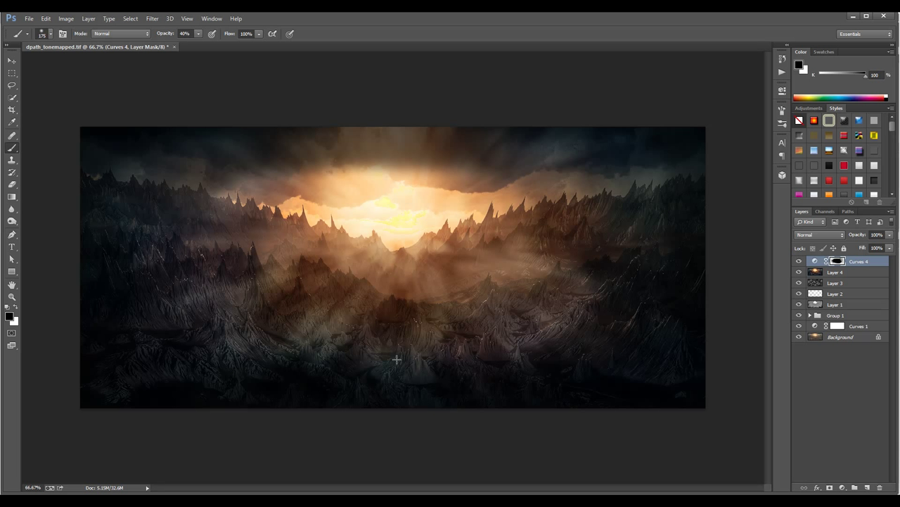
pyautogui.moveTo(576, 342)
pyautogui.mouseDown()
pyautogui.moveTo(654, 346)
pyautogui.moveTo(625, 283)
pyautogui.moveTo(629, 246)
pyautogui.mouseUp()
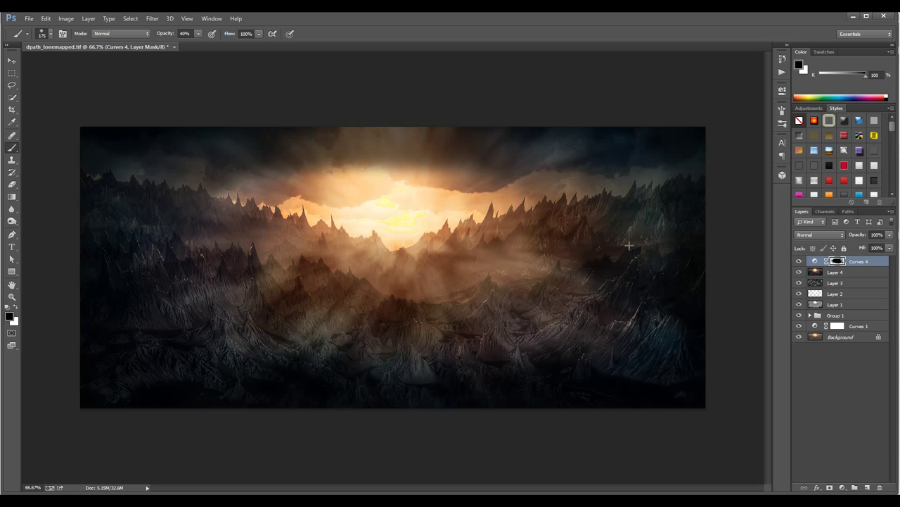
pyautogui.moveTo(445, 188)
pyautogui.mouseDown()
pyautogui.moveTo(265, 204)
pyautogui.moveTo(270, 180)
pyautogui.moveTo(217, 181)
pyautogui.moveTo(209, 202)
pyautogui.moveTo(195, 169)
pyautogui.moveTo(172, 173)
pyautogui.moveTo(147, 225)
pyautogui.moveTo(176, 170)
pyautogui.moveTo(192, 169)
pyautogui.moveTo(145, 225)
pyautogui.mouseUp()
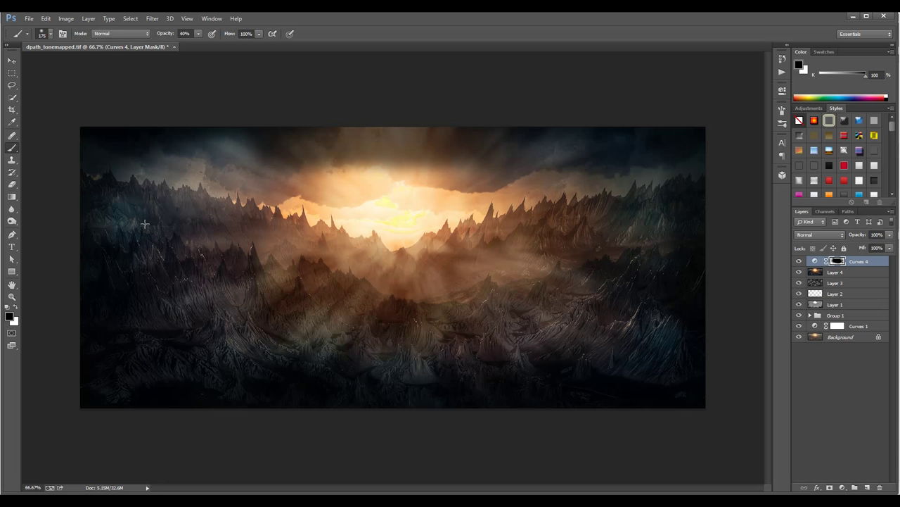
pyautogui.moveTo(163, 274); pyautogui.dragTo(207, 335)
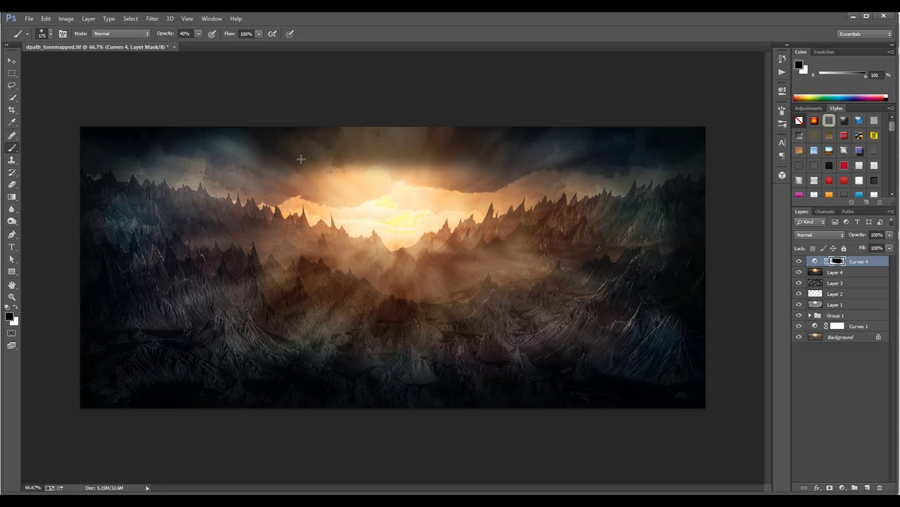
pyautogui.moveTo(577, 184); pyautogui.dragTo(200, 173)
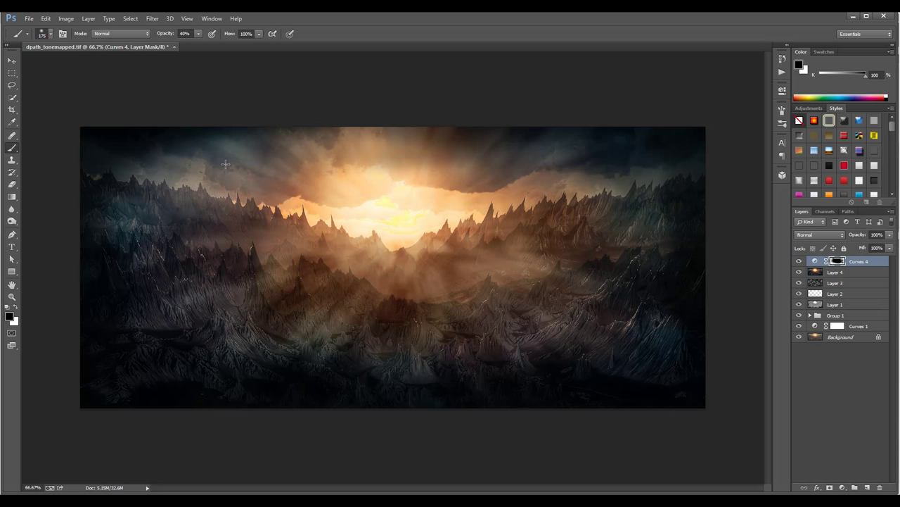
pyautogui.moveTo(475, 167); pyautogui.dragTo(539, 166)
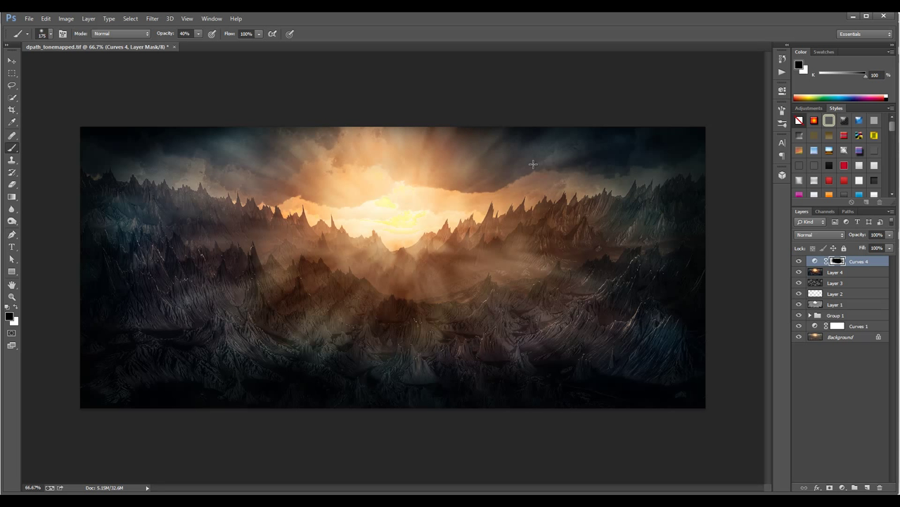
# Pull the Curves 4 top-right point down for strong darkening, blended in Soft Light at 61% fill
pyautogui.click(781, 90)
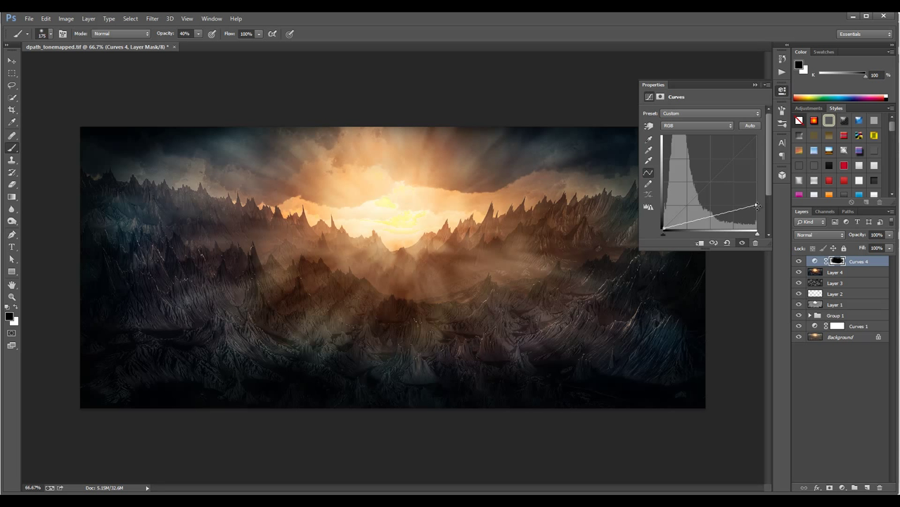
pyautogui.moveTo(757, 206); pyautogui.dragTo(761, 261)
pyautogui.click(843, 235)
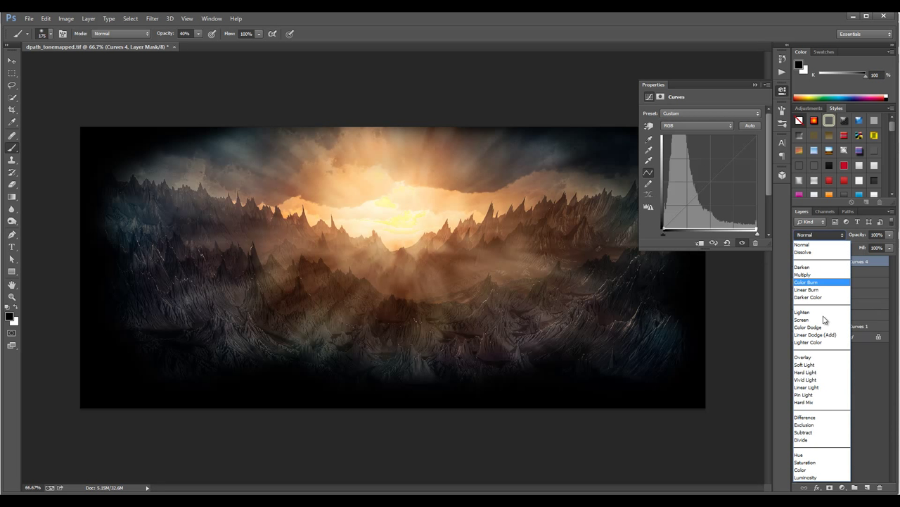
pyautogui.click(817, 373)
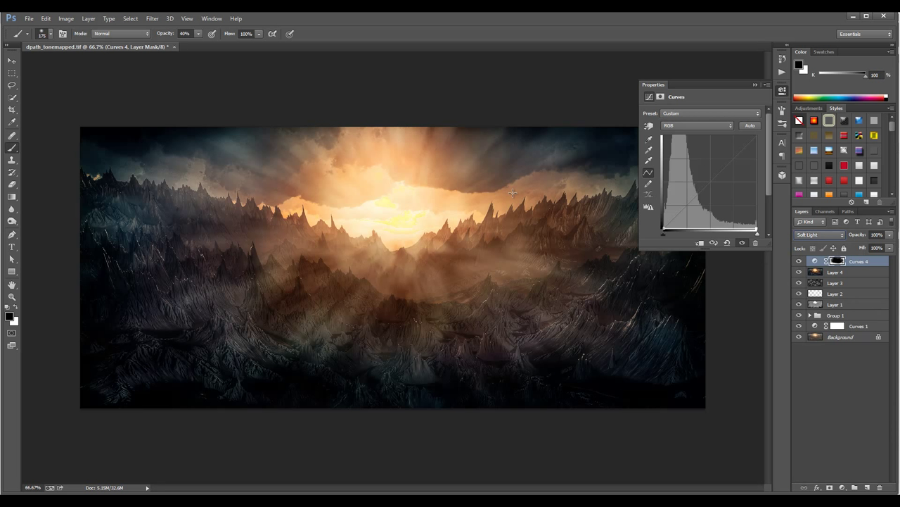
pyautogui.click(783, 90)
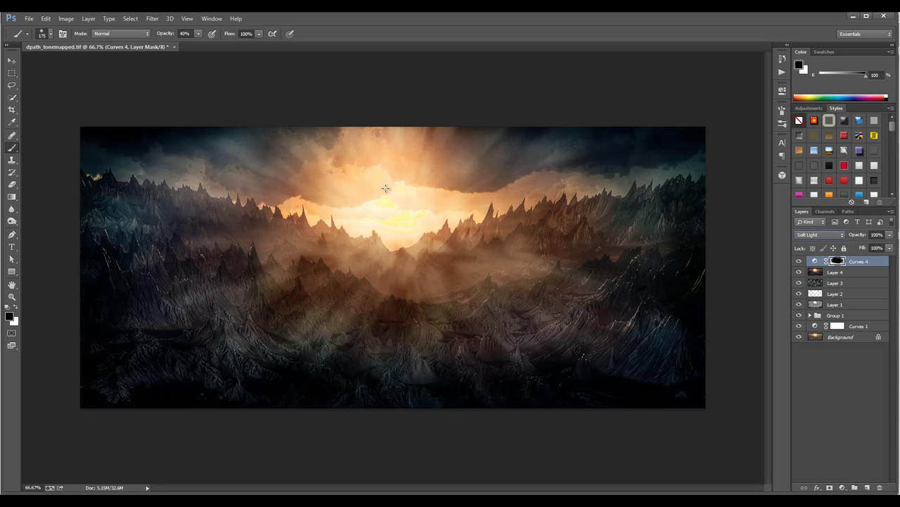
pyautogui.click(889, 247)
pyautogui.moveTo(891, 260); pyautogui.dragTo(865, 261)
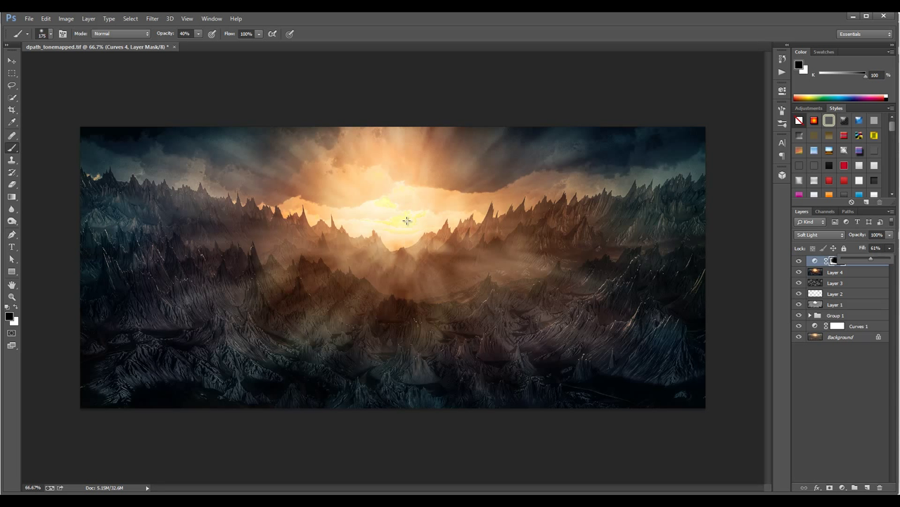
# Zoom in on the sun and back out, then stamp all visible layers into new Layer 5
pyautogui.click(815, 261)
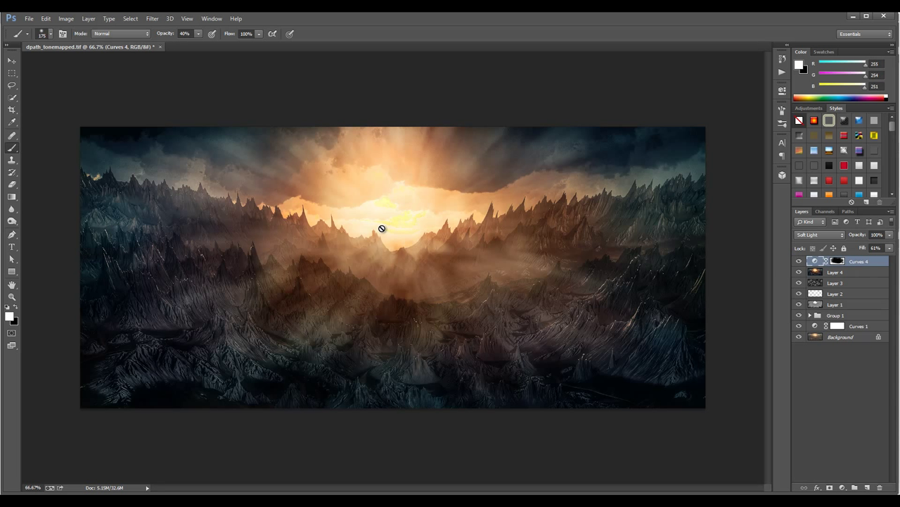
pyautogui.click(13, 61)
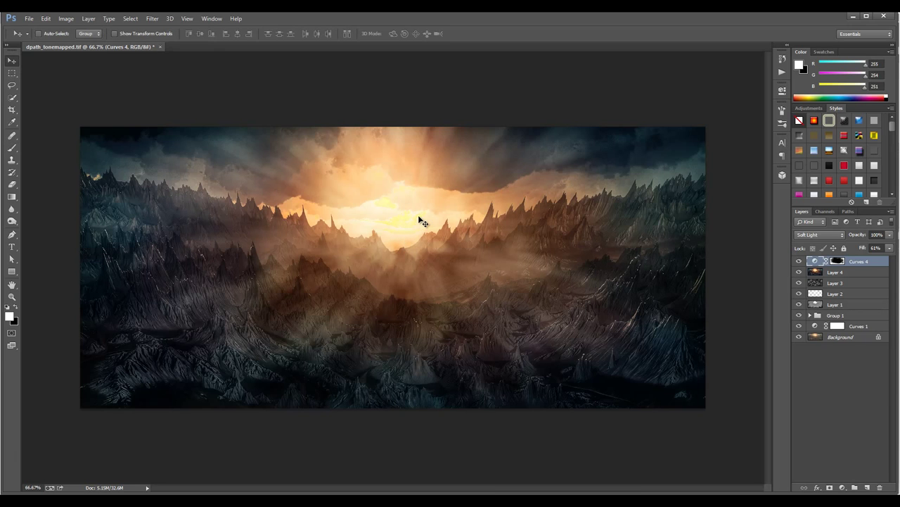
pyautogui.scroll(5, 419, 219)
pyautogui.press('alt')
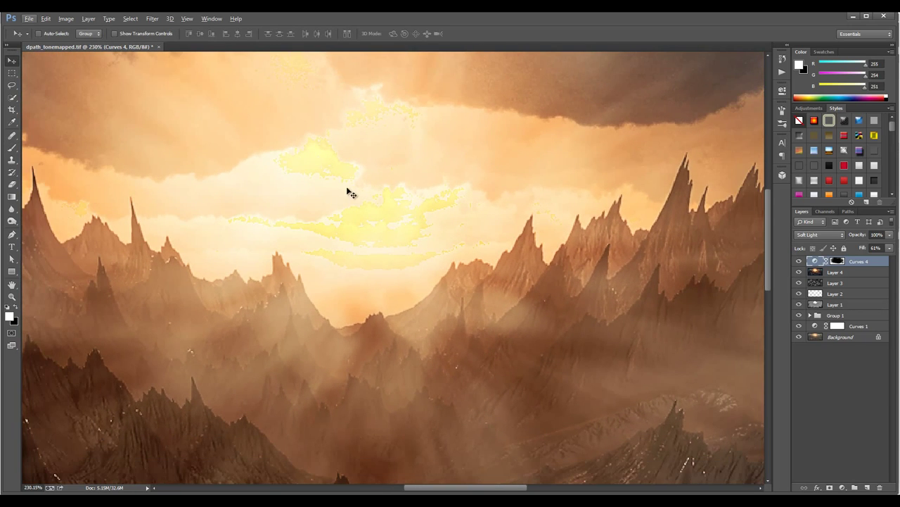
pyautogui.scroll(-3, 394, 213)
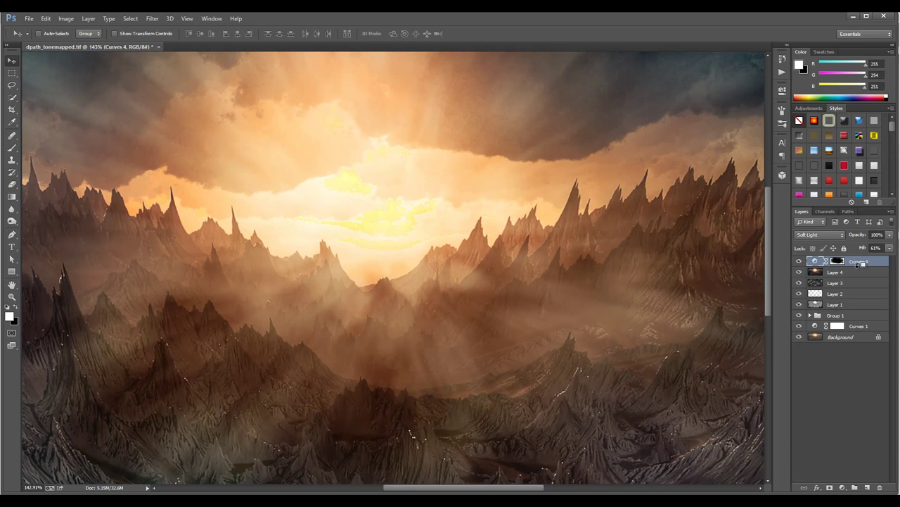
pyautogui.hotkey('ctrl', 'shift', 'alt', 'e')
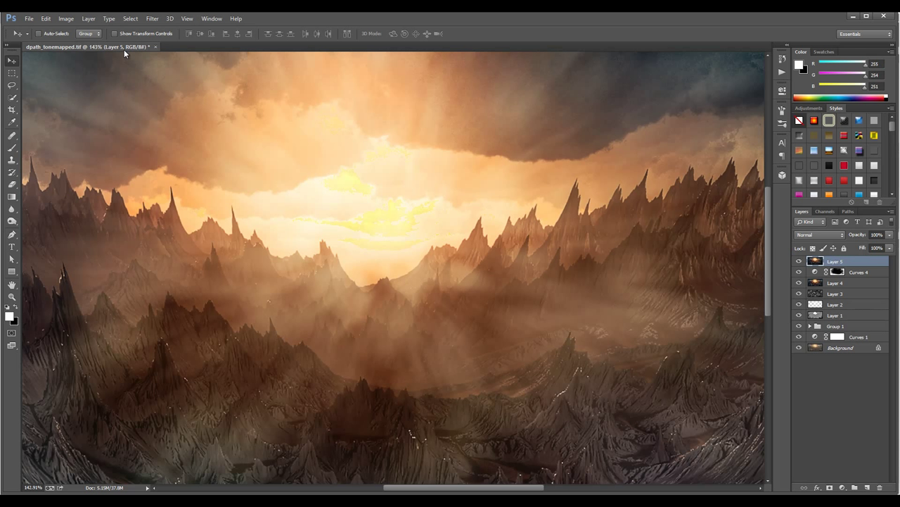
# Try a small-radius Gaussian Blur on Layer 5, then cancel it
pyautogui.click(151, 22)
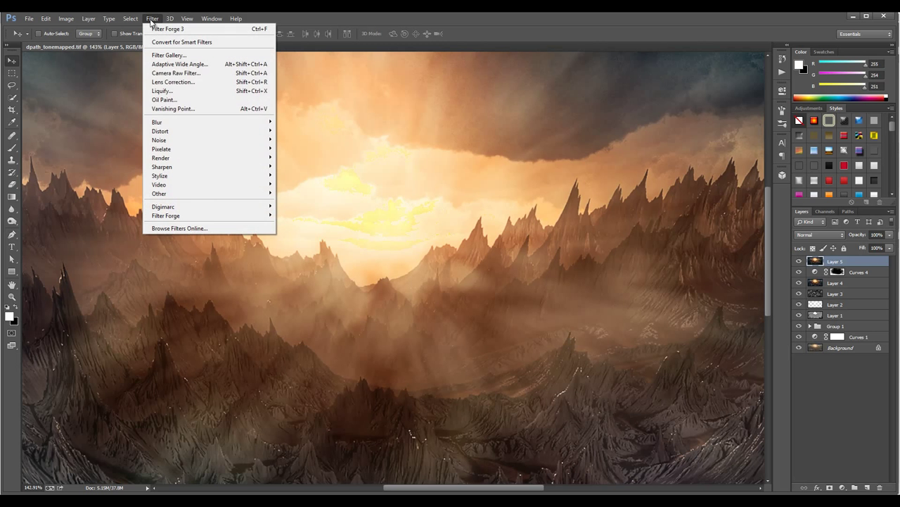
pyautogui.moveTo(209, 123)
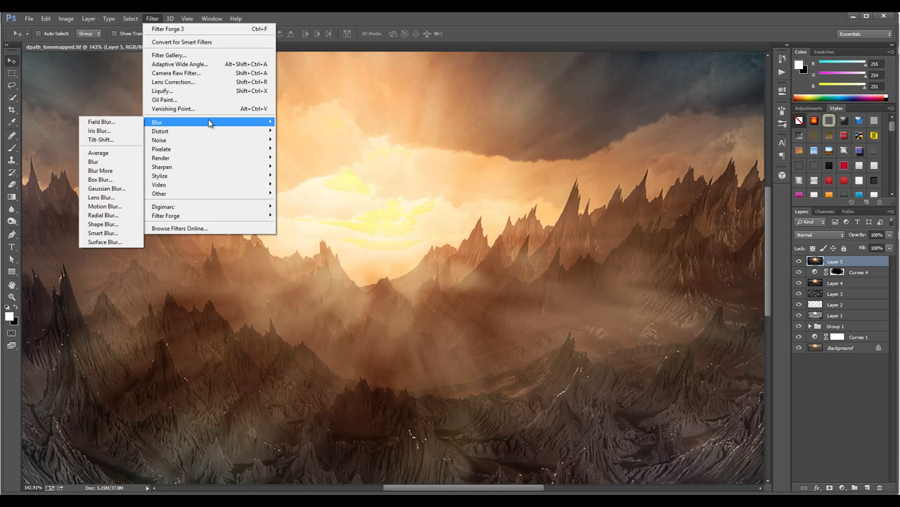
pyautogui.click(106, 188)
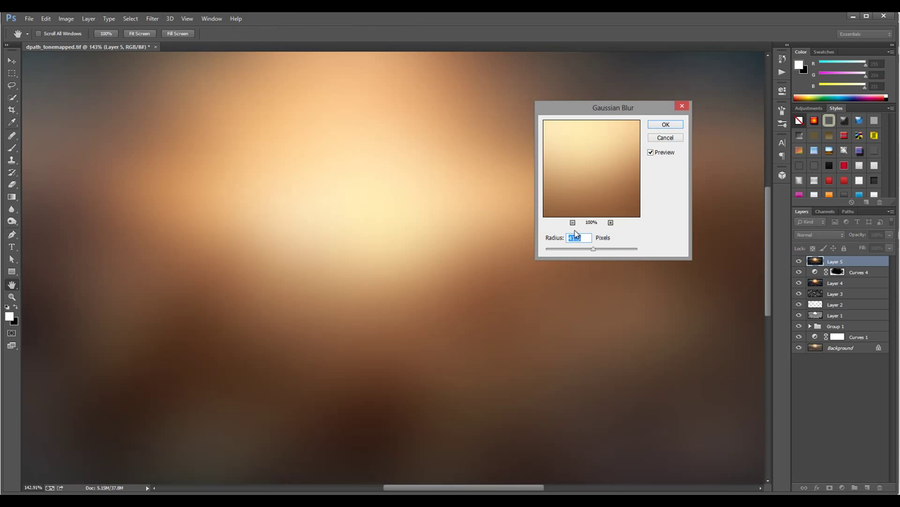
pyautogui.moveTo(584, 251); pyautogui.dragTo(556, 252)
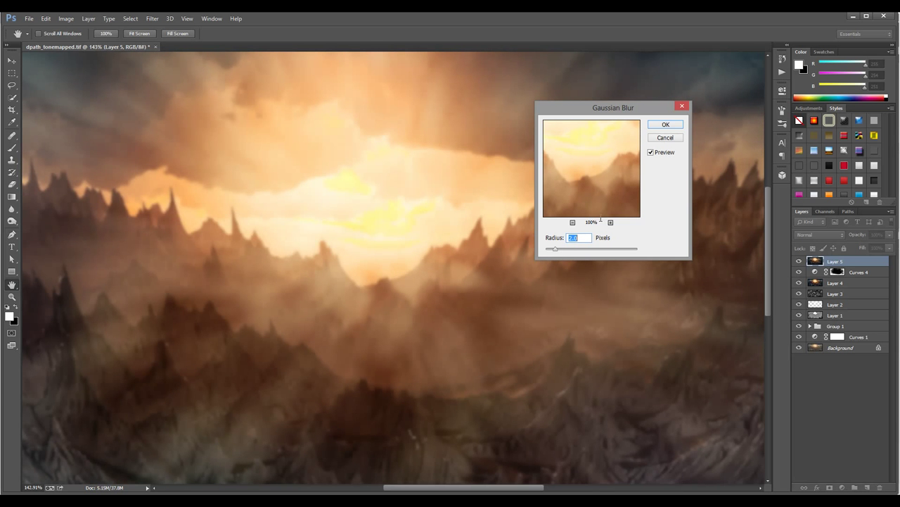
pyautogui.click(666, 139)
# Apply Oil Paint to Layer 5 with Shine 0, Stylization 9.65 and Cleanliness about 3.8
pyautogui.click(155, 19)
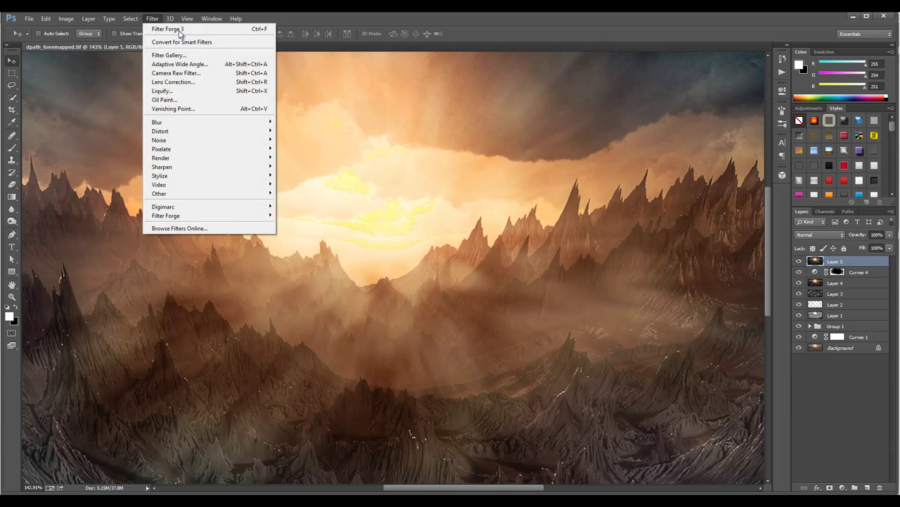
pyautogui.click(213, 100)
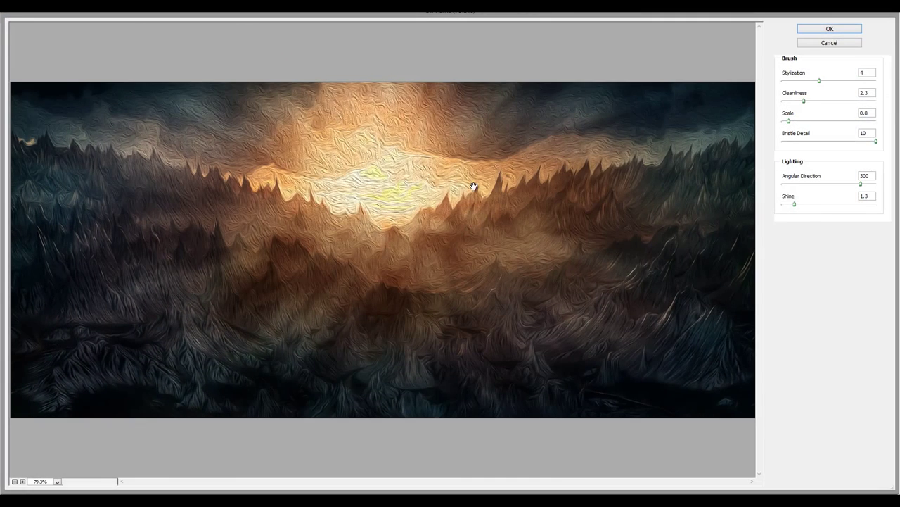
pyautogui.moveTo(787, 203); pyautogui.dragTo(745, 201)
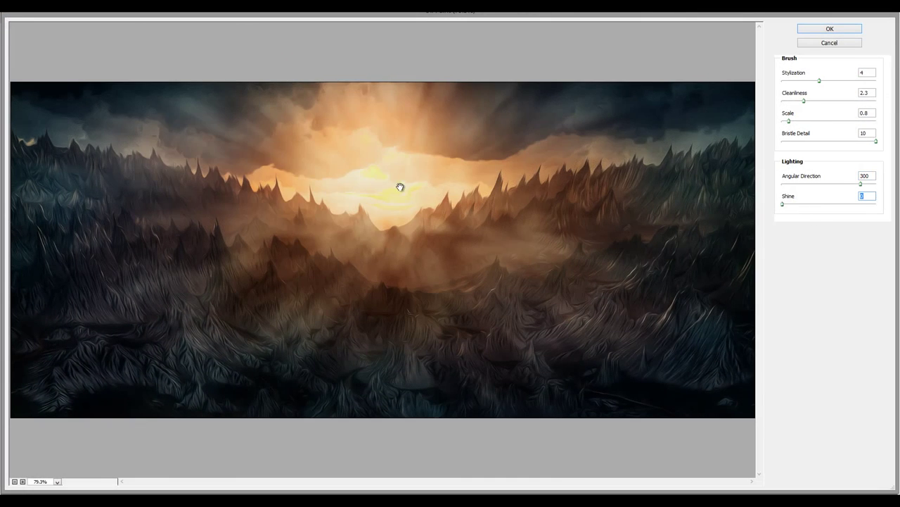
pyautogui.moveTo(806, 102); pyautogui.dragTo(873, 83)
pyautogui.click(820, 81)
pyautogui.moveTo(830, 102)
pyautogui.mouseDown()
pyautogui.moveTo(789, 104)
pyautogui.moveTo(819, 104)
pyautogui.mouseUp()
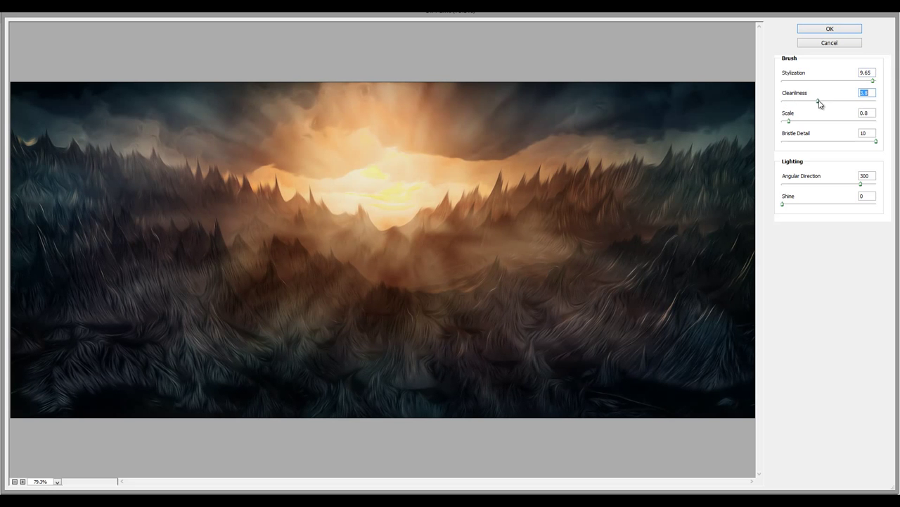
pyautogui.click(830, 32)
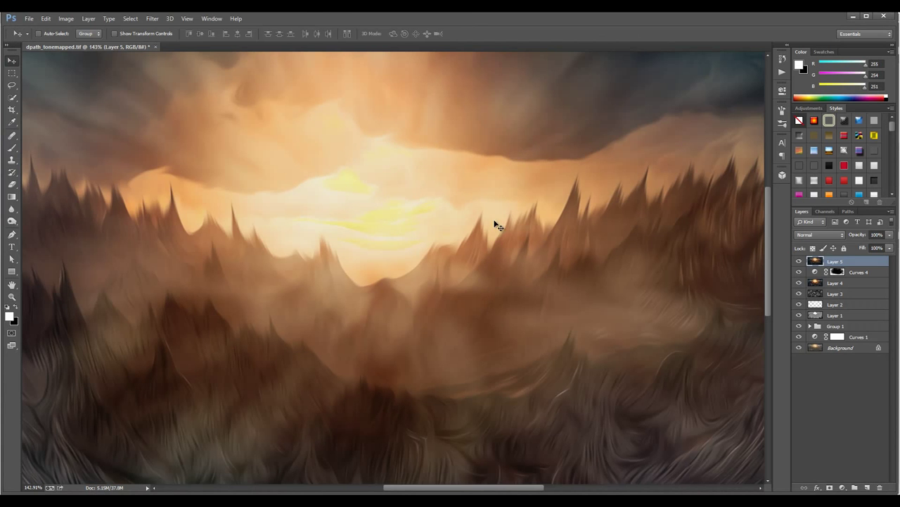
# Give Layer 5 a layer mask, invert it to black, and pick the Brush tool
pyautogui.click(829, 487)
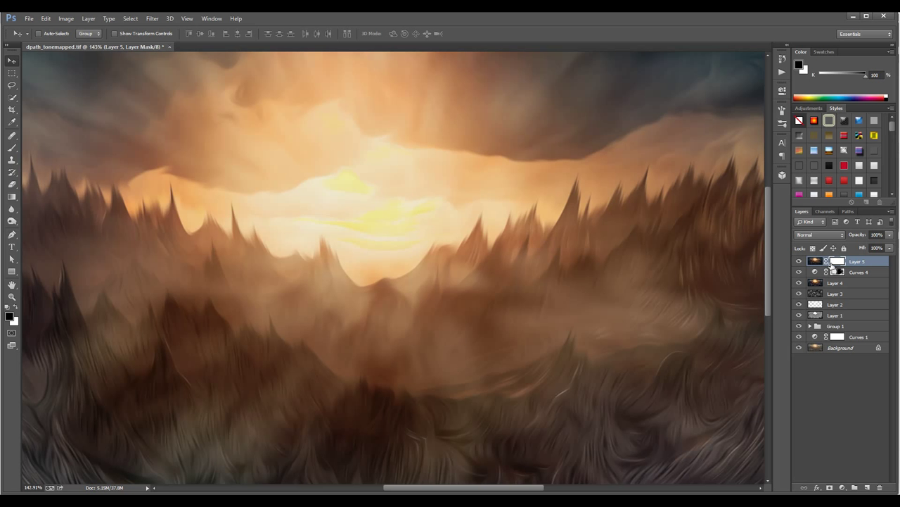
pyautogui.hotkey('ctrl', 'i')
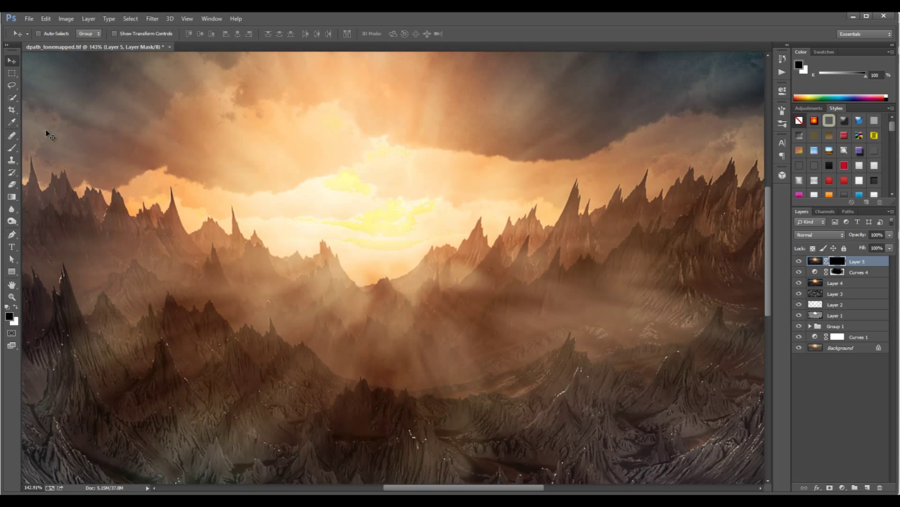
pyautogui.click(9, 148)
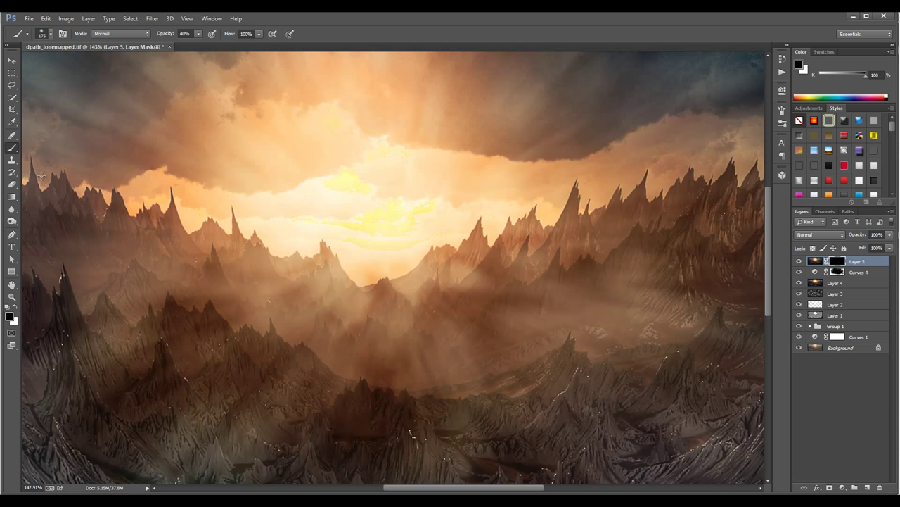
# Set a 149 px, low-opacity white brush and paint Layer 5's mask over the central valley
pyautogui.rightClick(379, 219)
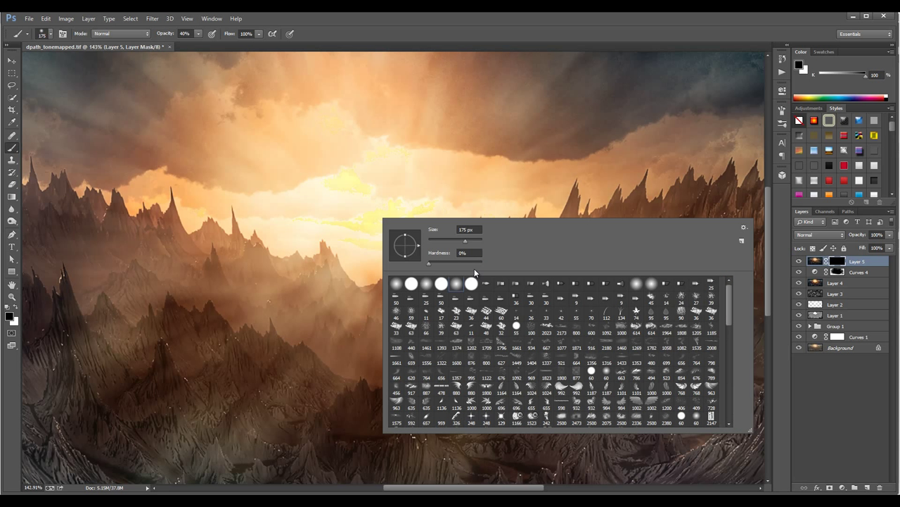
pyautogui.click(460, 242)
pyautogui.click(198, 33)
pyautogui.click(198, 33)
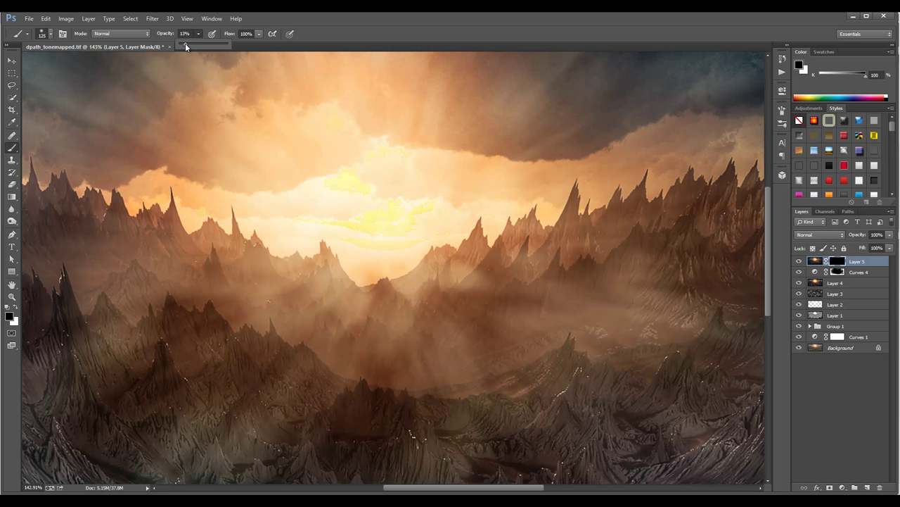
pyautogui.click(367, 227)
pyautogui.press('x')
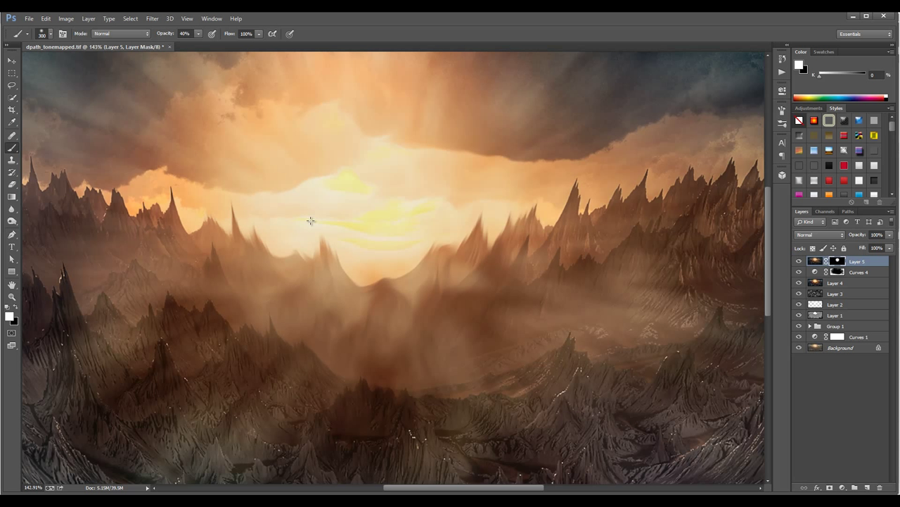
pyautogui.click(237, 224)
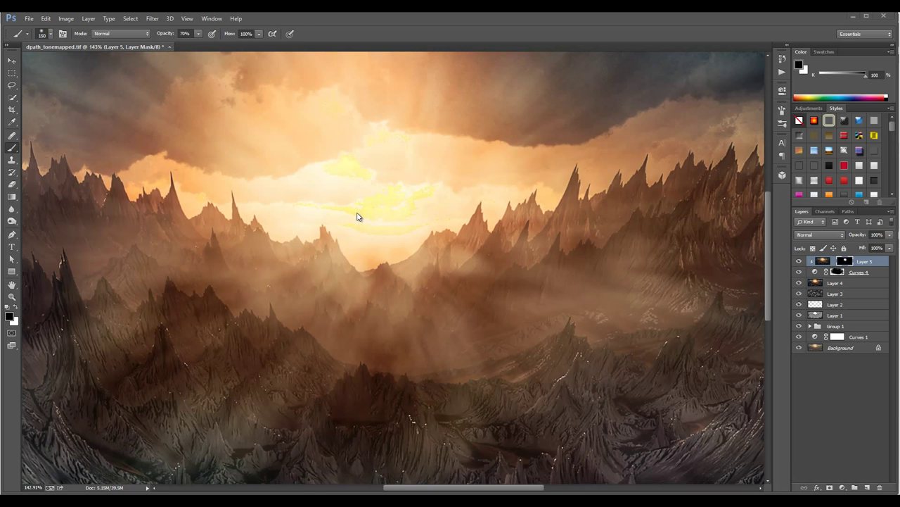
pyautogui.scroll(6, 376, 216)
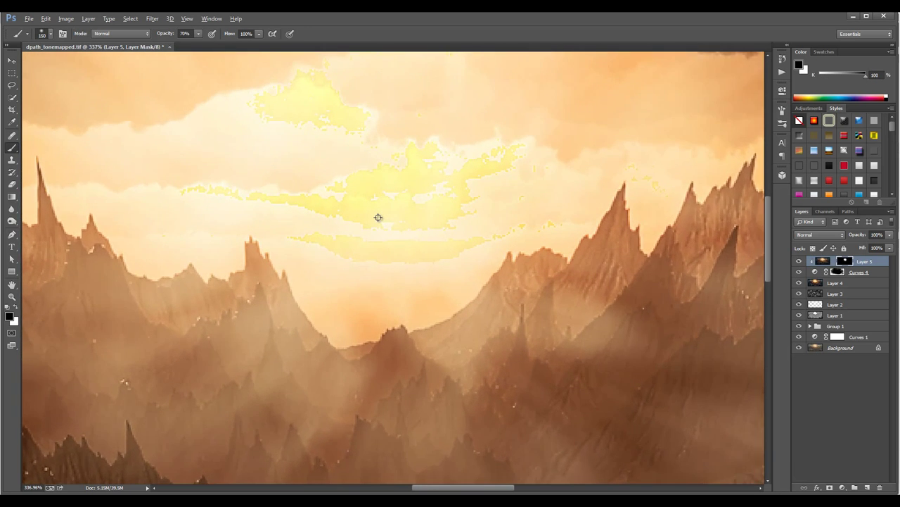
# Select Layer 5 and touch up its mask along the right mountain ridge and left peak with a 90 px brush
pyautogui.press('alt')
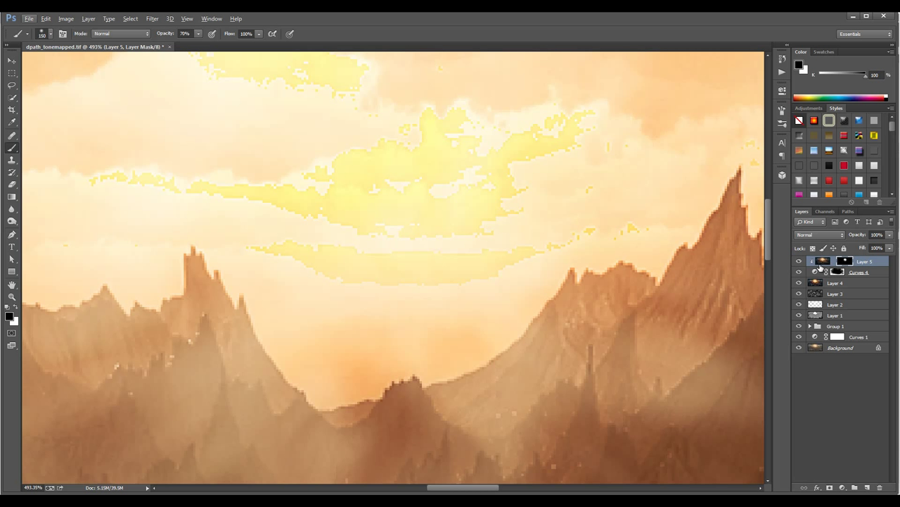
pyautogui.click(874, 263)
pyautogui.press('Return')
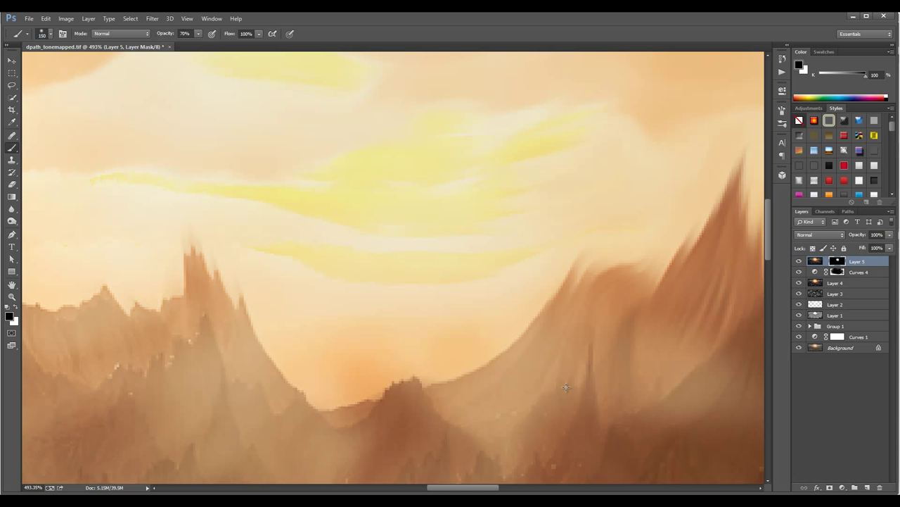
pyautogui.moveTo(501, 425); pyautogui.dragTo(532, 378)
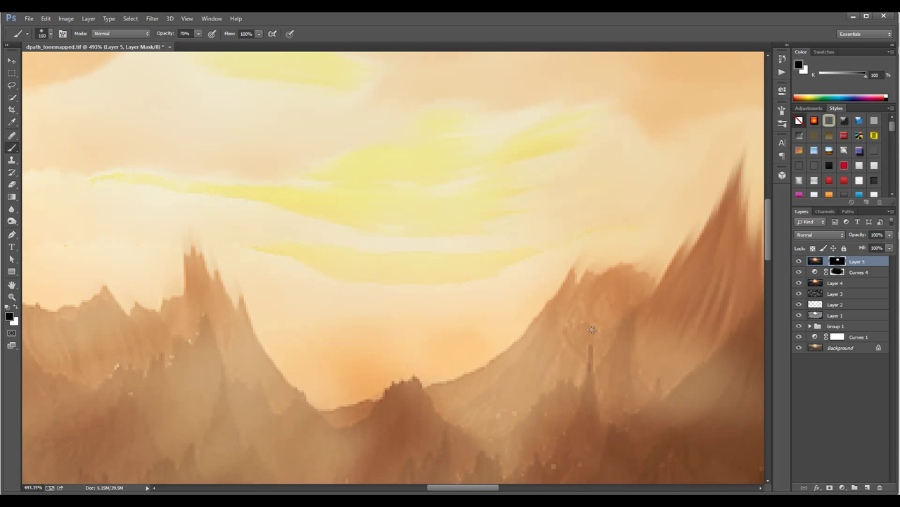
pyautogui.moveTo(592, 330)
pyautogui.mouseDown()
pyautogui.moveTo(636, 281)
pyautogui.moveTo(755, 227)
pyautogui.mouseUp()
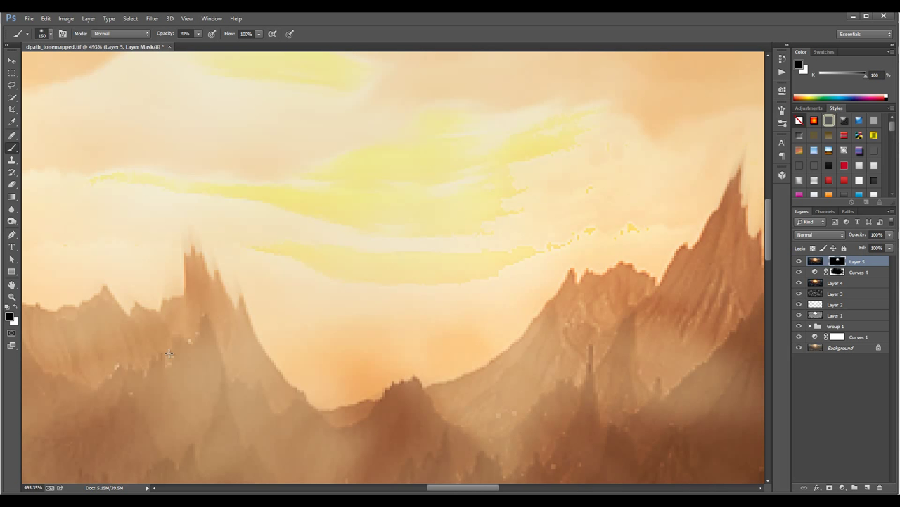
pyautogui.press('[')
pyautogui.press('[')
pyautogui.press('[')
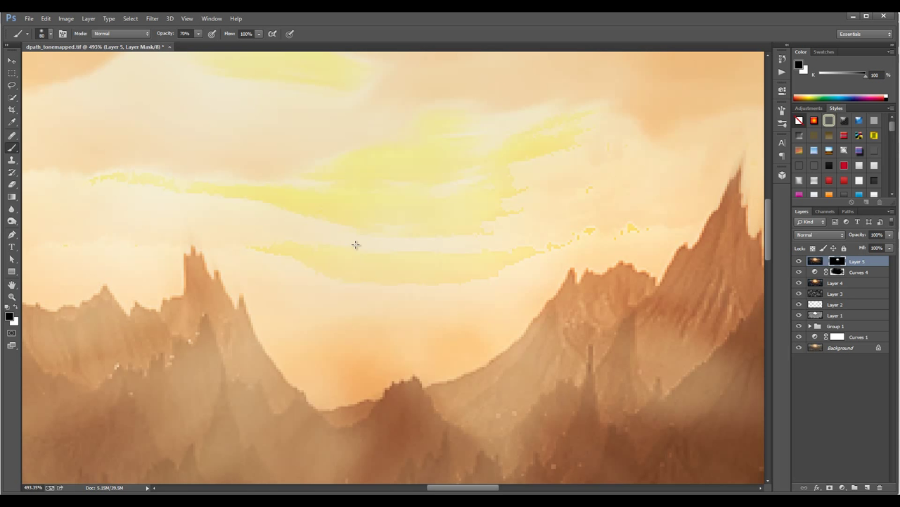
pyautogui.press('x')
pyautogui.moveTo(603, 228); pyautogui.dragTo(603, 237)
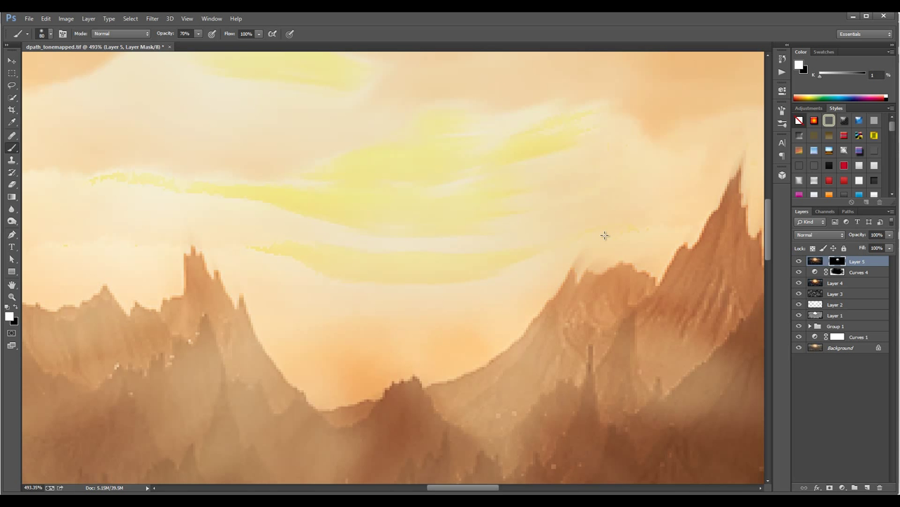
pyautogui.moveTo(163, 160); pyautogui.dragTo(125, 170)
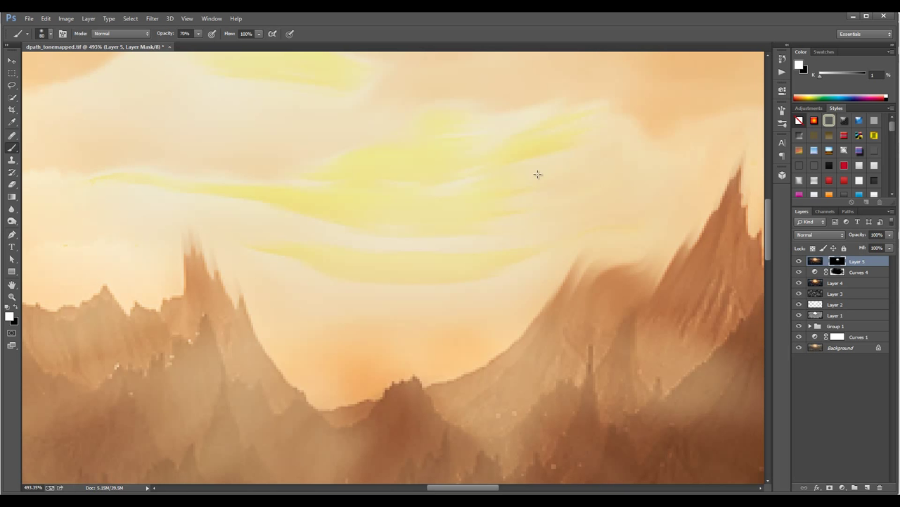
# Pan up to the sky and refine the mask along the cloud edges and speckled bright spots
pyautogui.moveTo(336, 136)
pyautogui.mouseDown()
pyautogui.moveTo(330, 169)
pyautogui.moveTo(352, 286)
pyautogui.moveTo(349, 330)
pyautogui.moveTo(298, 325)
pyautogui.moveTo(281, 376)
pyautogui.moveTo(605, 251)
pyautogui.moveTo(195, 248)
pyautogui.moveTo(100, 293)
pyautogui.moveTo(451, 308)
pyautogui.moveTo(465, 251)
pyautogui.moveTo(369, 246)
pyautogui.moveTo(573, 274)
pyautogui.moveTo(555, 279)
pyautogui.mouseUp()
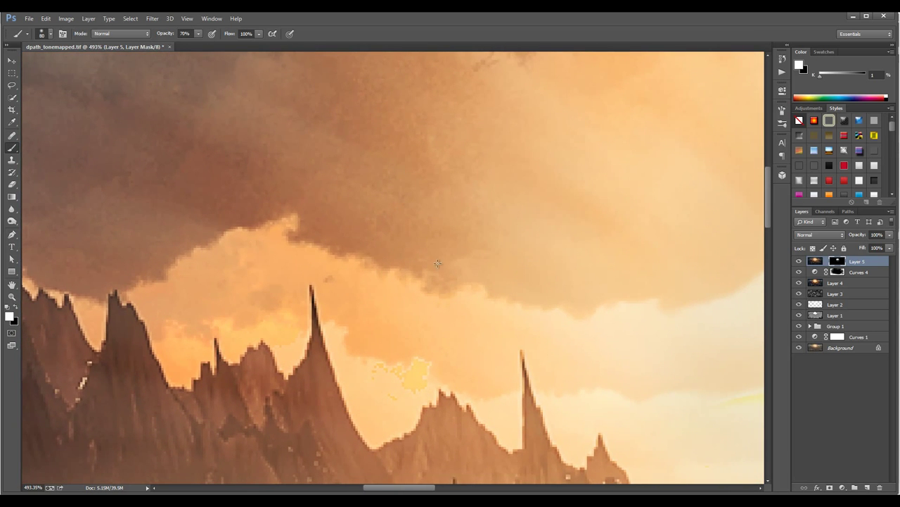
pyautogui.moveTo(395, 267); pyautogui.dragTo(352, 263)
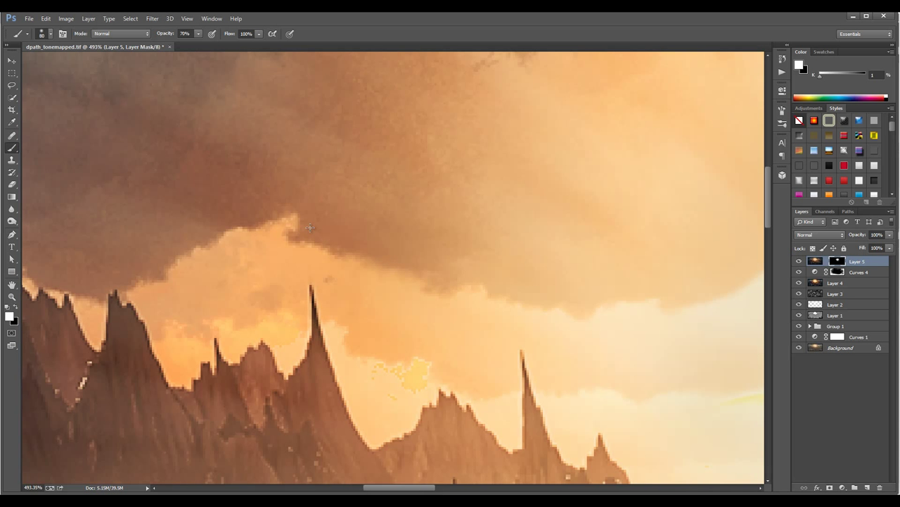
pyautogui.moveTo(290, 228); pyautogui.dragTo(262, 221)
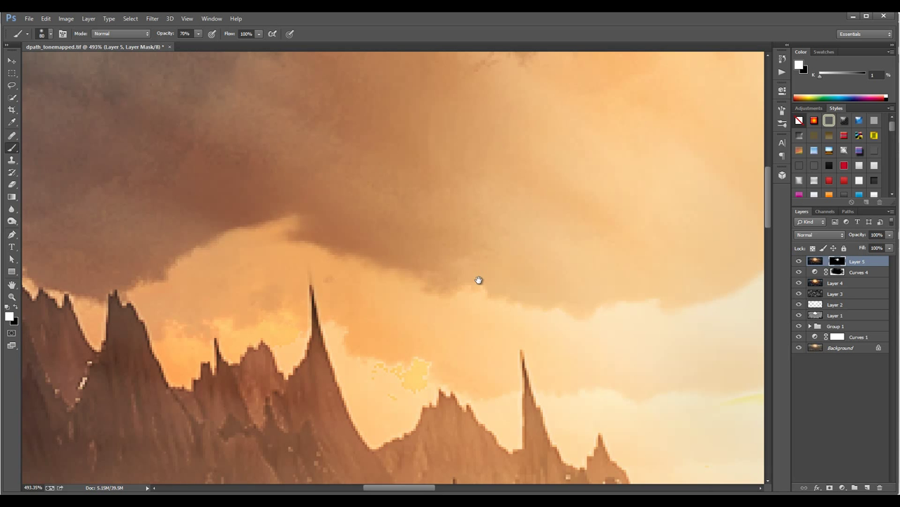
pyautogui.scroll(5, 493, 309)
pyautogui.moveTo(554, 239); pyautogui.dragTo(414, 249)
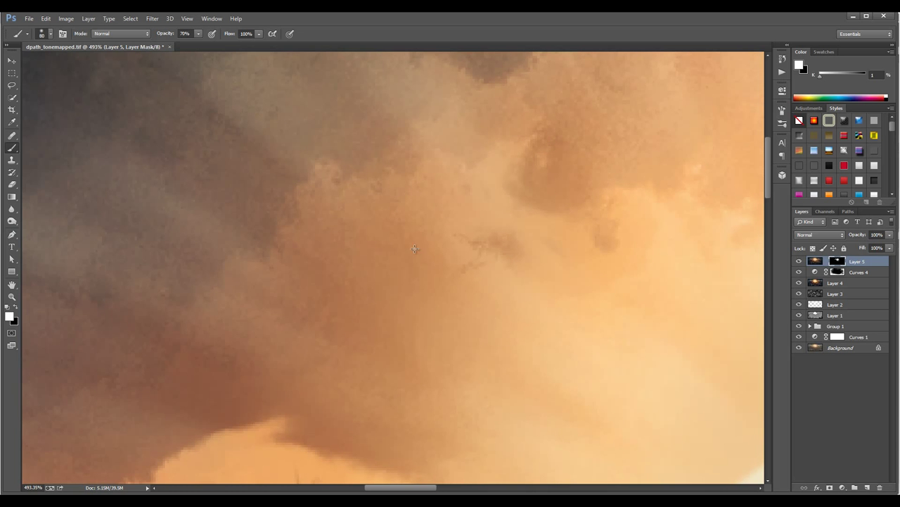
pyautogui.scroll(-5, 658, 223)
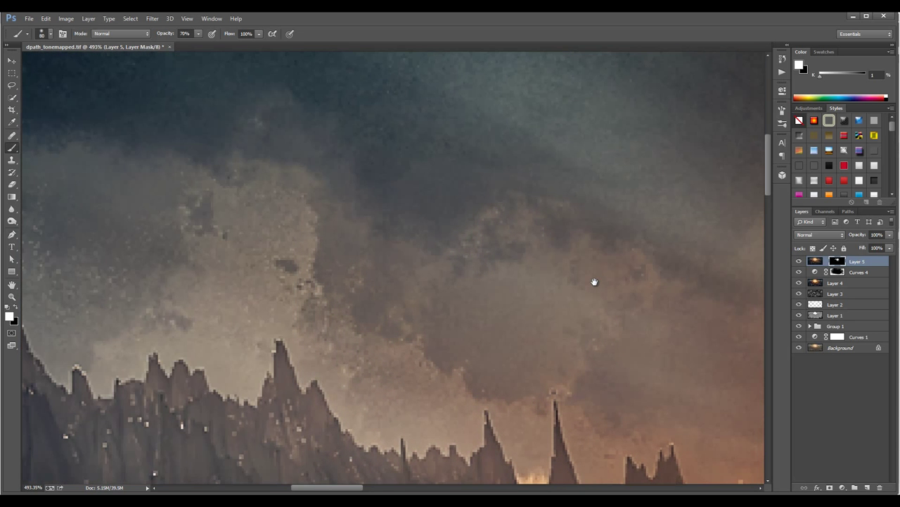
pyautogui.moveTo(594, 282); pyautogui.dragTo(591, 281)
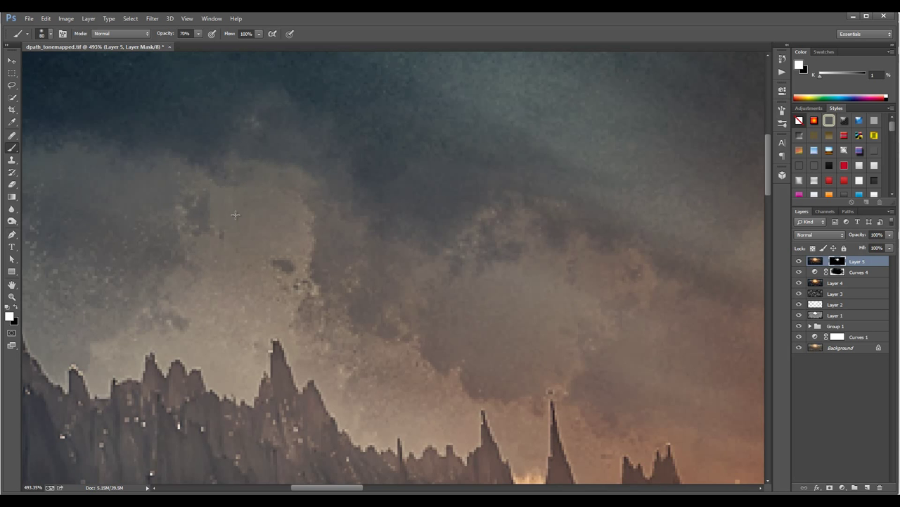
pyautogui.moveTo(329, 287); pyautogui.dragTo(333, 296)
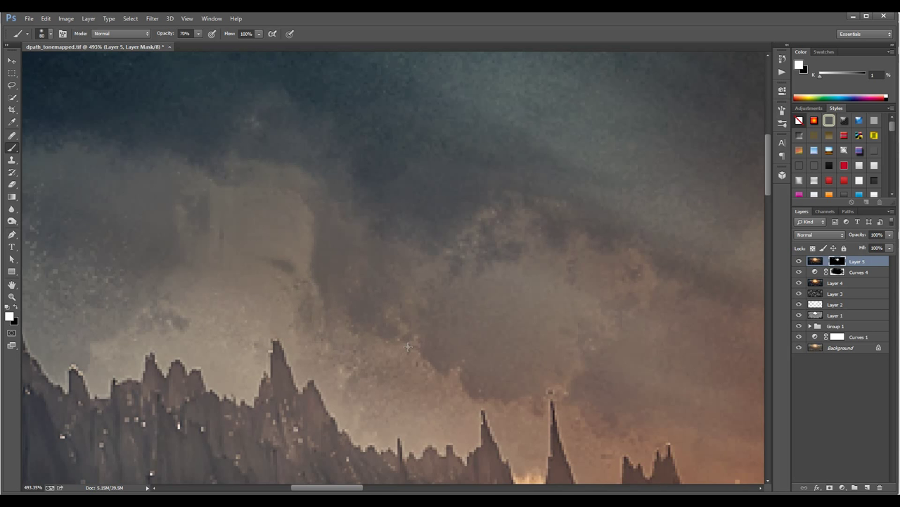
pyautogui.scroll(-10, 466, 236)
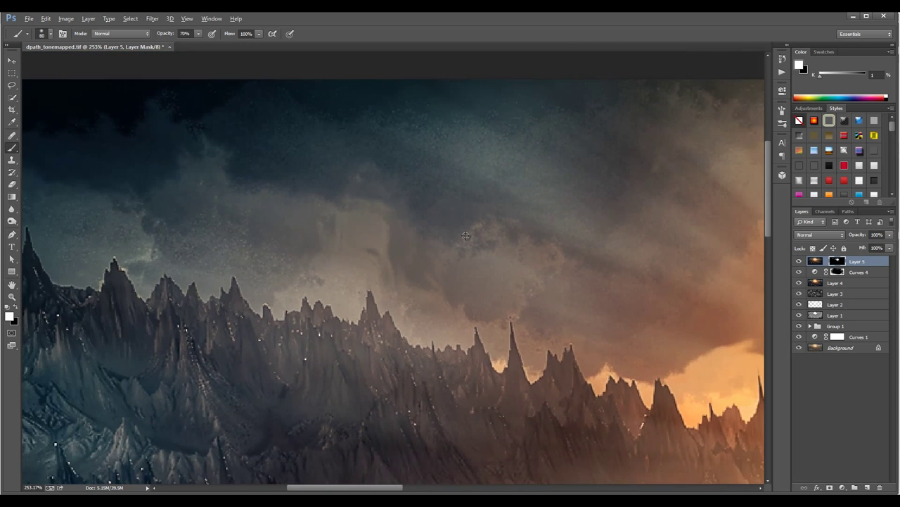
pyautogui.scroll(2, 422, 237)
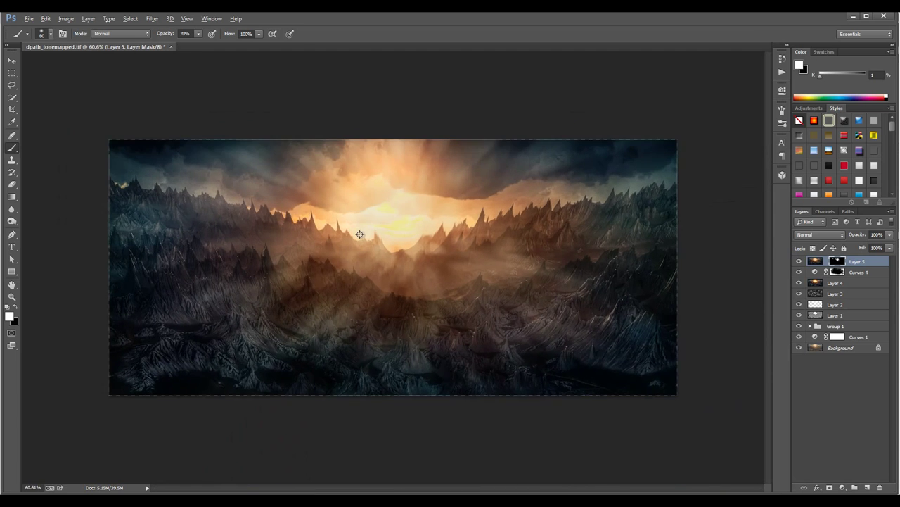
pyautogui.scroll(-1, 394, 232)
pyautogui.scroll(2, 403, 211)
pyautogui.scroll(-1, 405, 220)
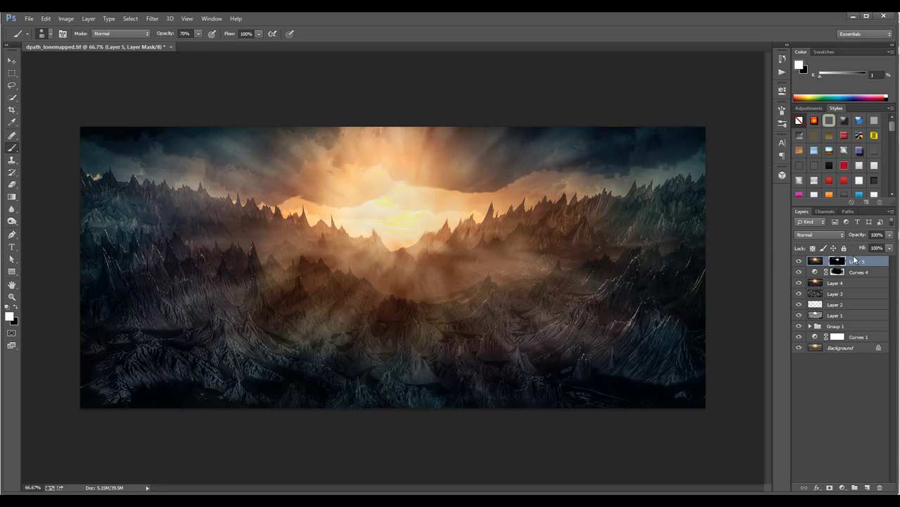
# Stamp visible layers into a new top layer and apply a 16.8-pixel Gaussian Blur
pyautogui.hotkey('ctrl', 'shift', 'alt', 'e')
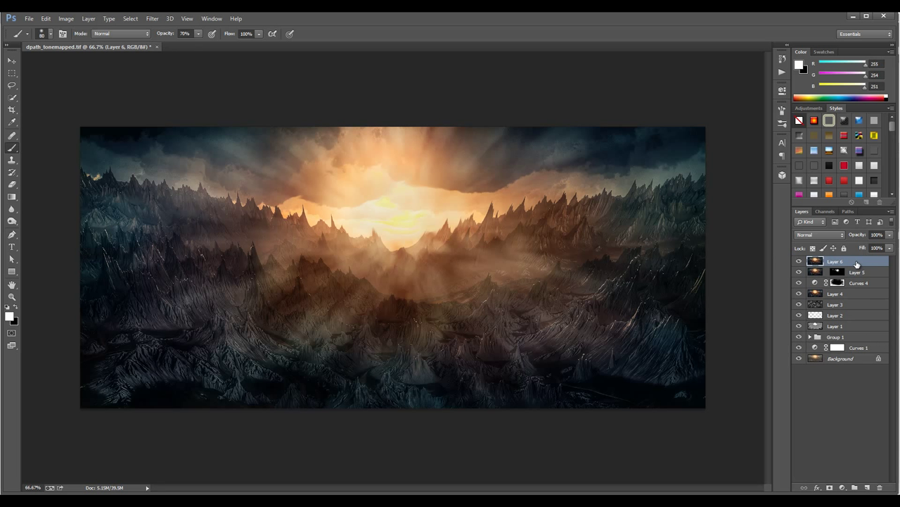
pyautogui.click(152, 19)
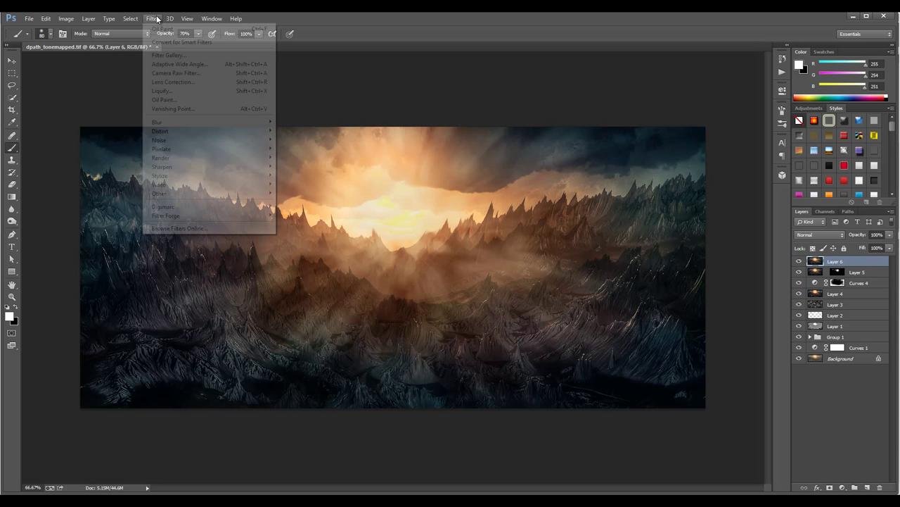
pyautogui.moveTo(197, 124)
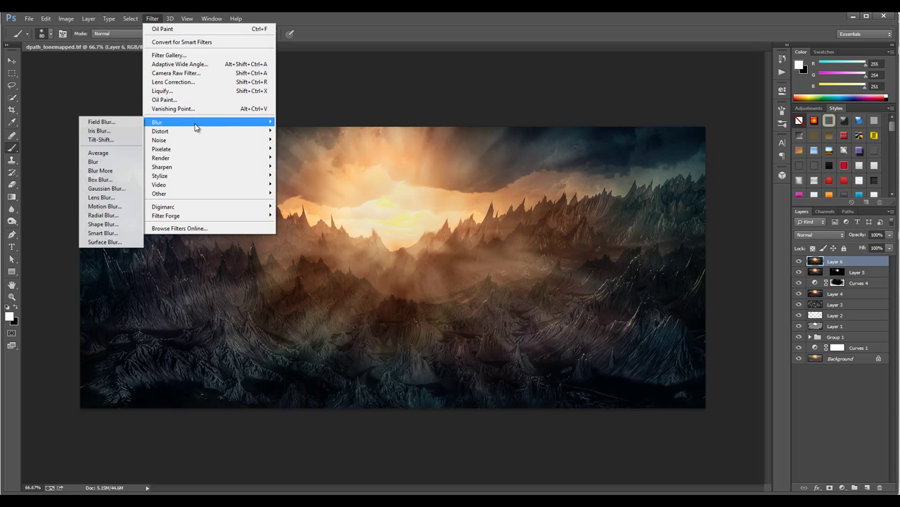
pyautogui.click(106, 188)
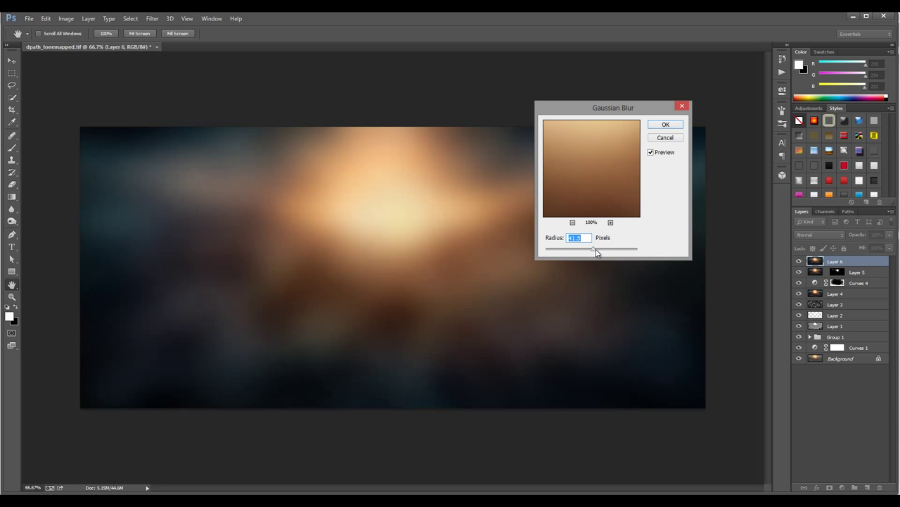
pyautogui.moveTo(594, 250); pyautogui.dragTo(585, 254)
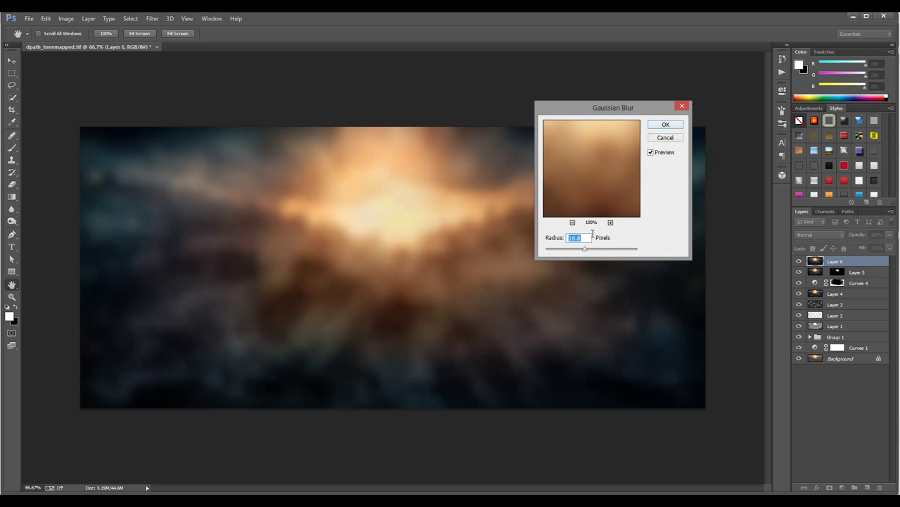
pyautogui.click(665, 124)
# Add a black, inverted layer mask to the blurred layer and switch to the Move tool
pyautogui.press('b')
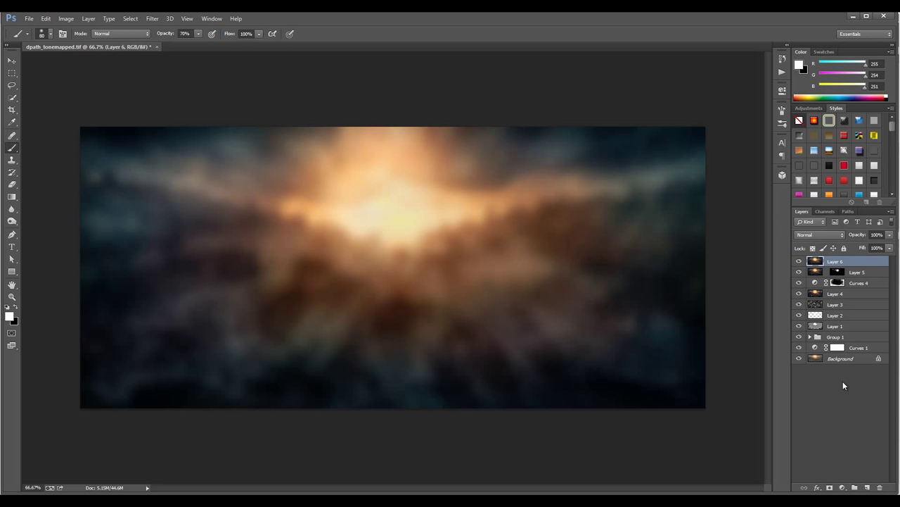
pyautogui.click(843, 487)
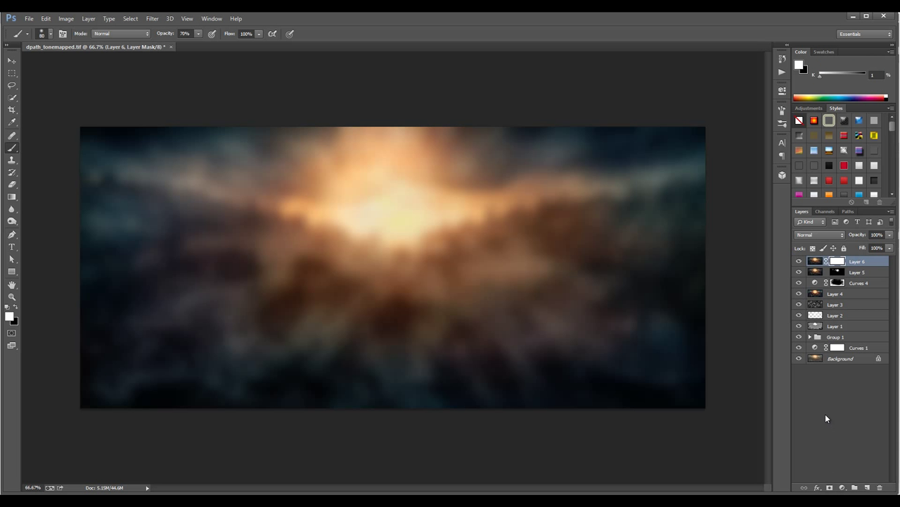
pyautogui.hotkey('ctrl', 'i')
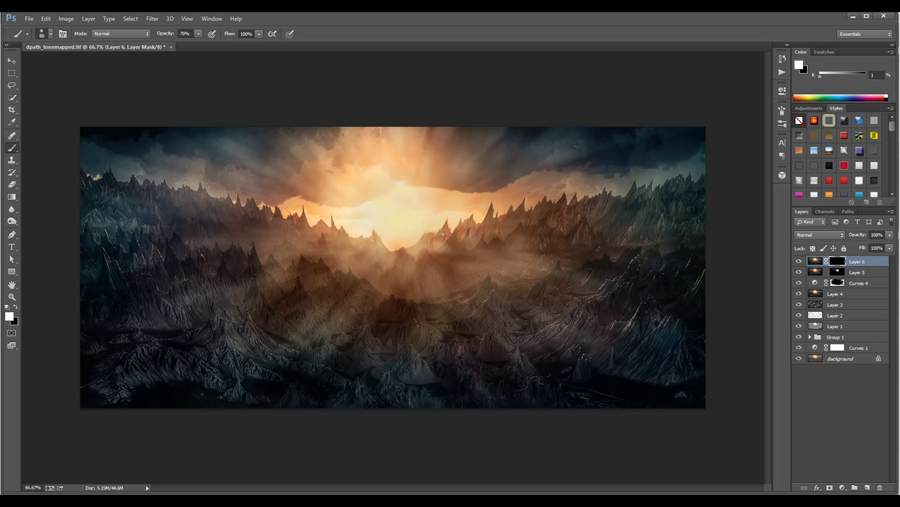
pyautogui.click(12, 62)
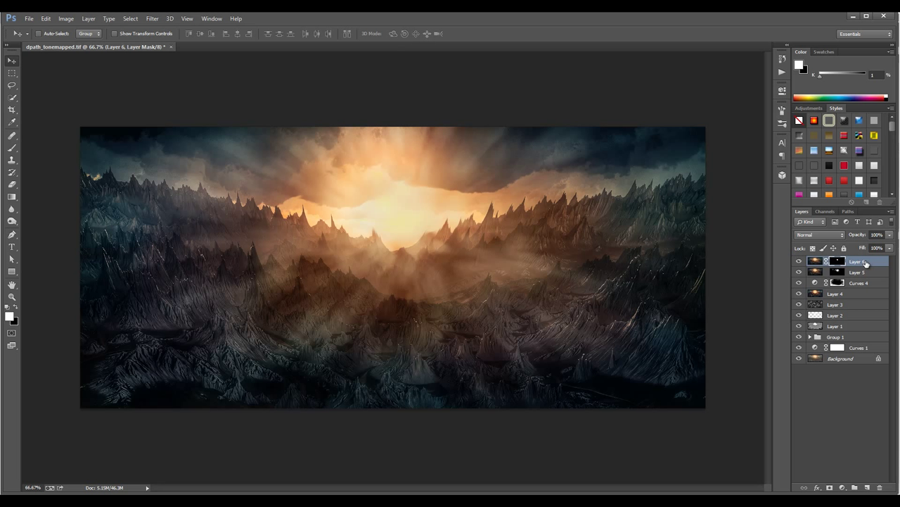
# Make two merged copies (Layers 7 and 8), group them, and blend the group as Overlay
pyautogui.hotkey('ctrl', 'alt', 'shift', 'e')
pyautogui.hotkey('ctrl', 'j')
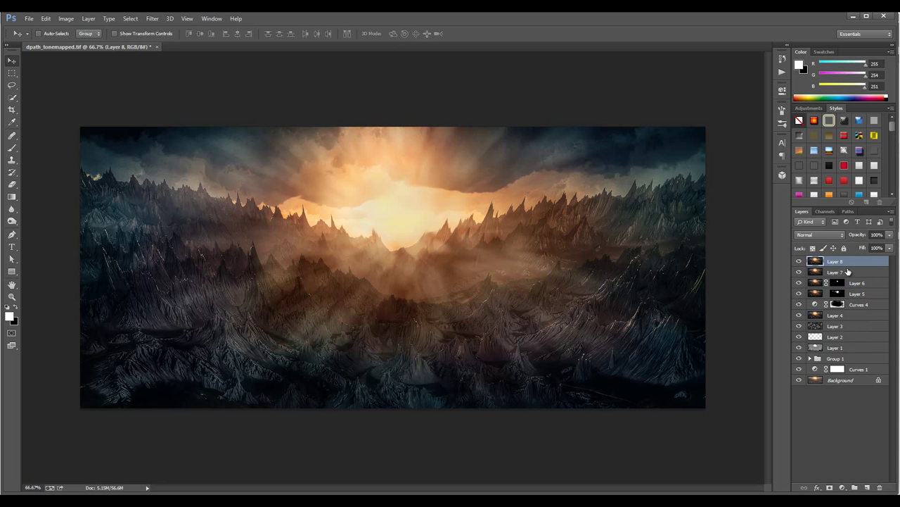
pyautogui.keyDown('shift'); pyautogui.click(848, 271); pyautogui.keyUp('shift')
pyautogui.hotkey('ctrl', 'g')
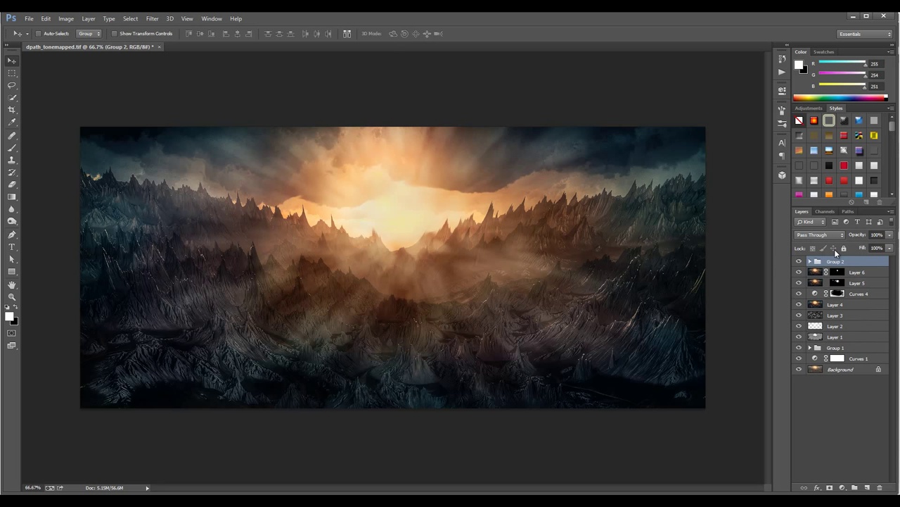
pyautogui.click(819, 234)
pyautogui.click(816, 369)
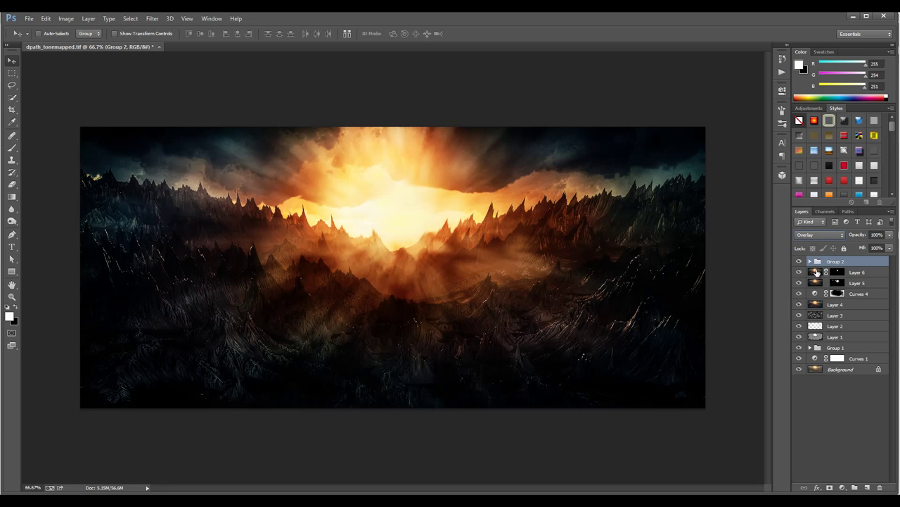
# Set Layer 8 to Vivid Light, invert it, and apply a Surface Blur
pyautogui.click(810, 261)
pyautogui.click(842, 272)
pyautogui.click(835, 235)
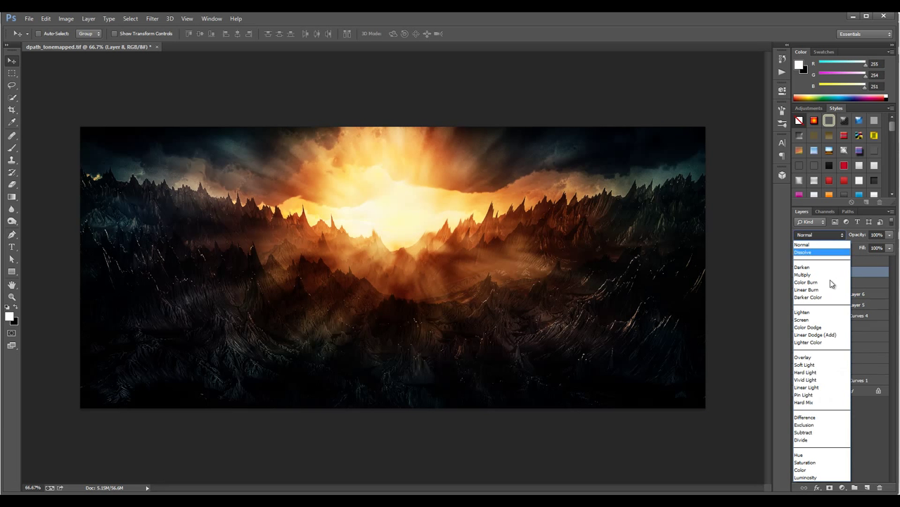
pyautogui.click(826, 379)
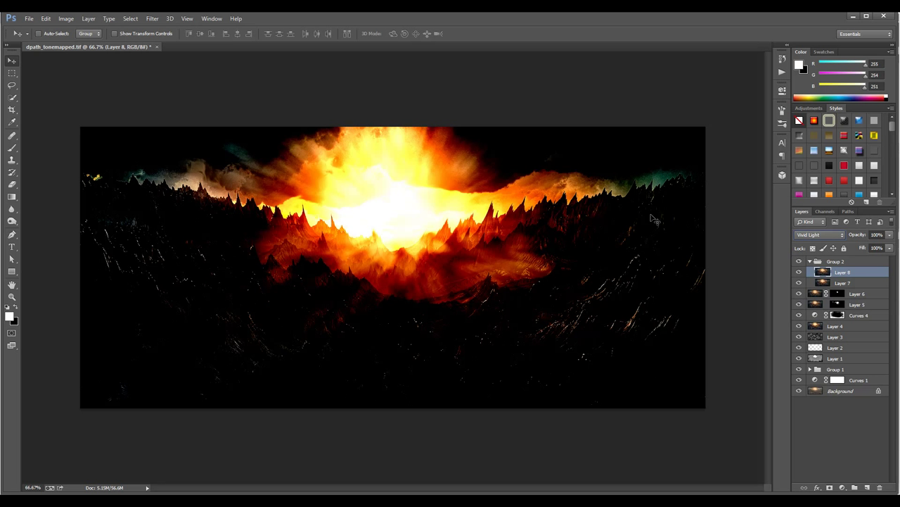
pyautogui.hotkey('ctrl', 'i')
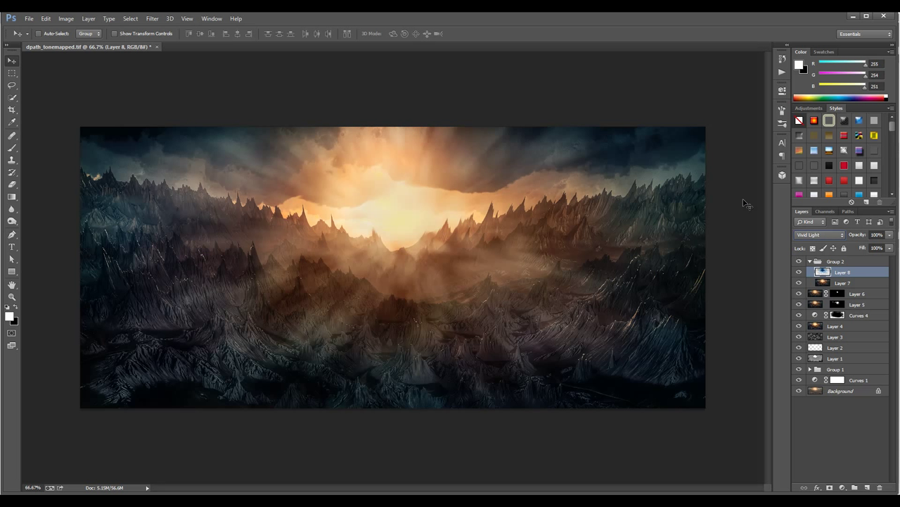
pyautogui.click(152, 18)
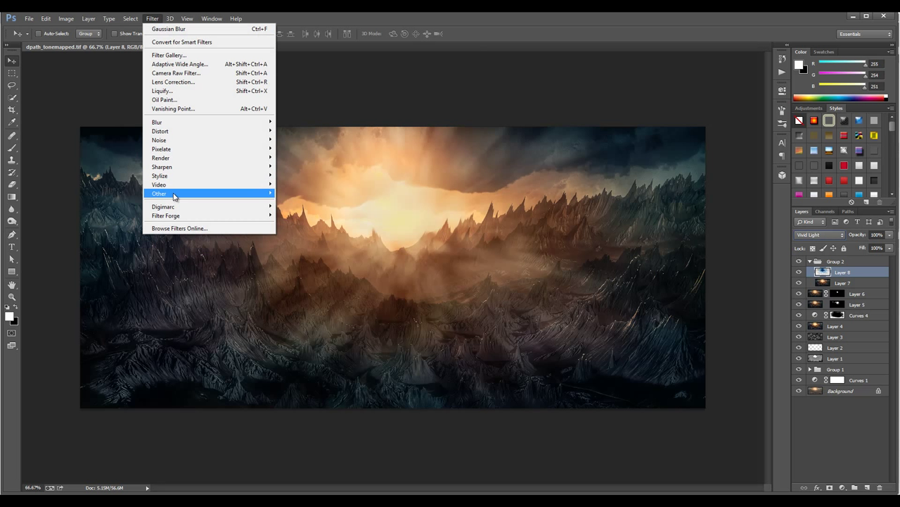
pyautogui.moveTo(177, 122)
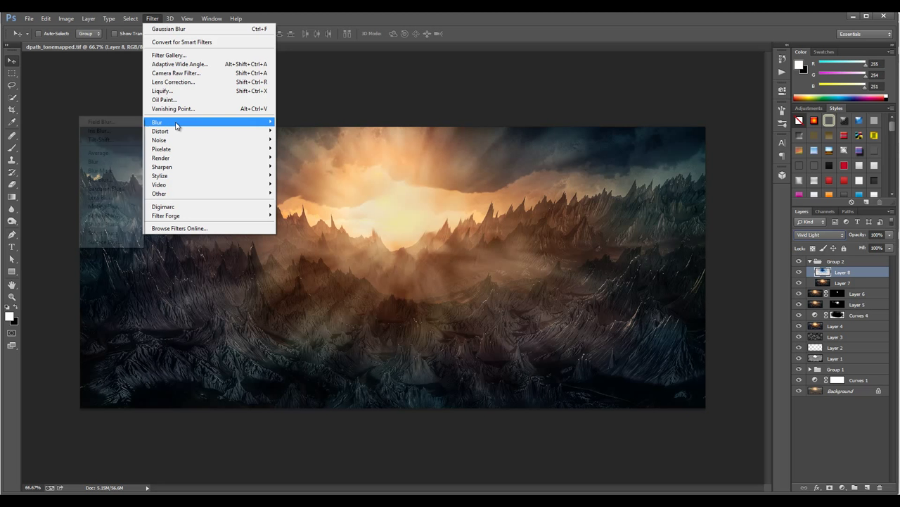
pyautogui.click(104, 241)
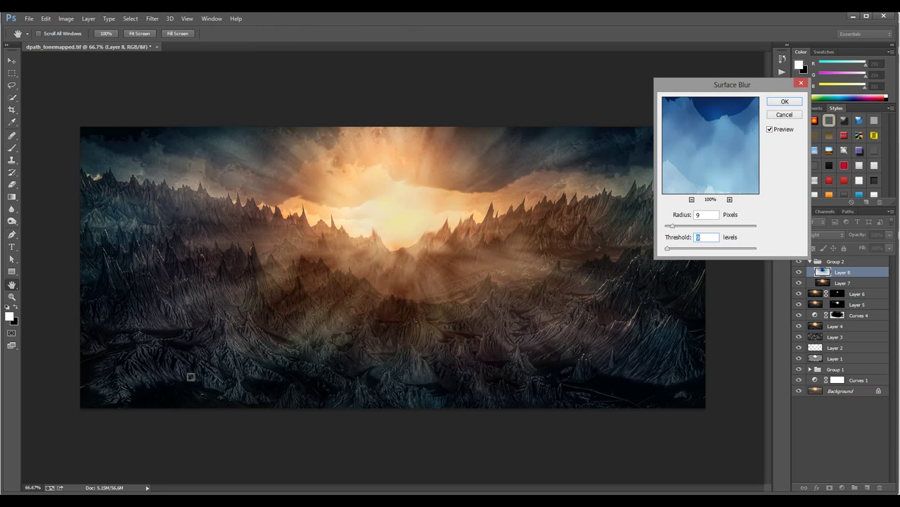
pyautogui.click(785, 101)
# Collapse Group 2 and set its fill to 25%
pyautogui.click(812, 261)
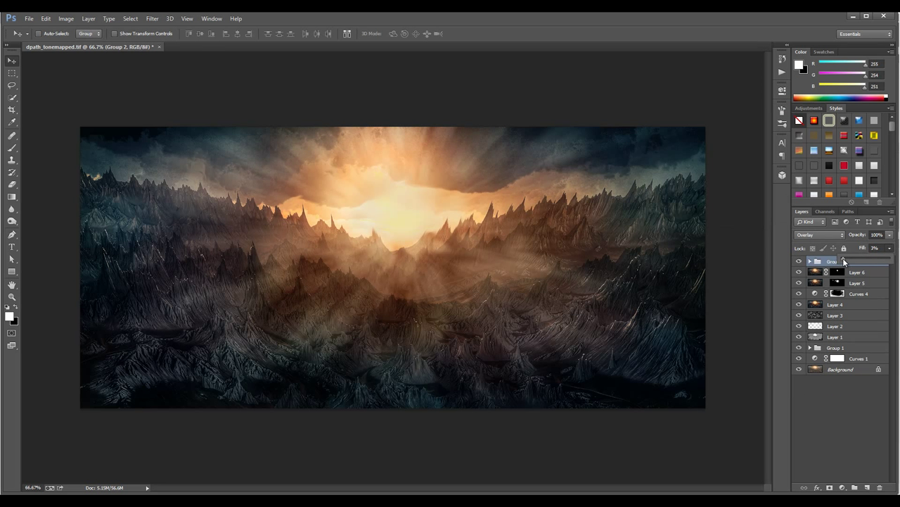
pyautogui.moveTo(868, 261); pyautogui.dragTo(885, 260)
pyautogui.moveTo(803, 251); pyautogui.dragTo(897, 257)
pyautogui.moveTo(855, 258); pyautogui.dragTo(854, 259)
# Stamp visible layers into Layer 9 and blend it as Overlay
pyautogui.hotkey('ctrl', 'shift', 'alt', 'e')
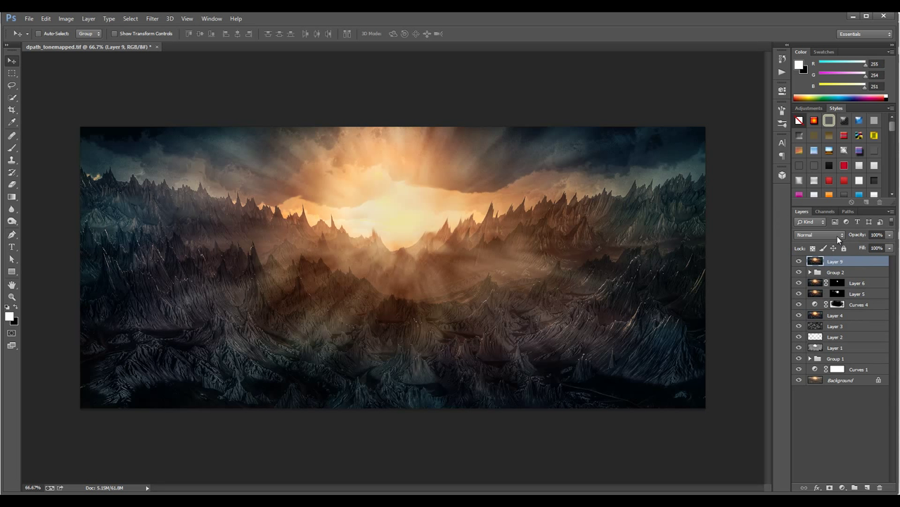
pyautogui.click(837, 236)
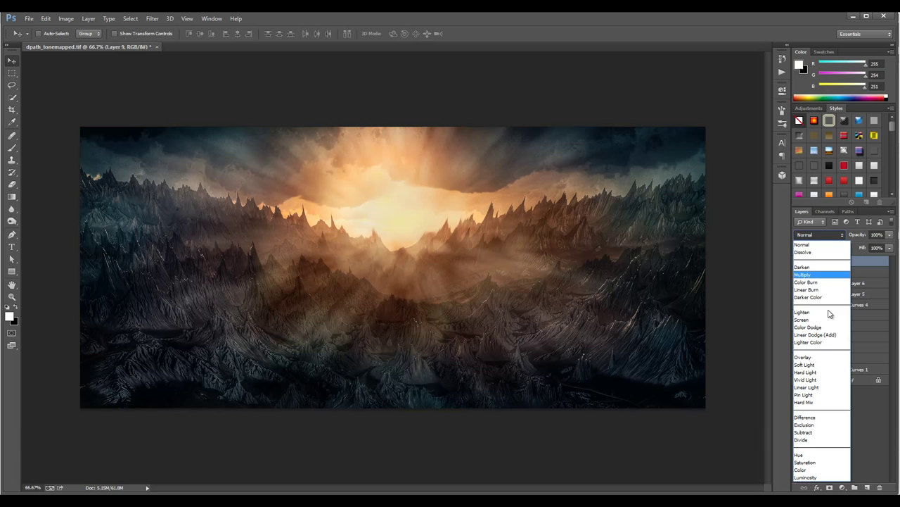
pyautogui.click(830, 357)
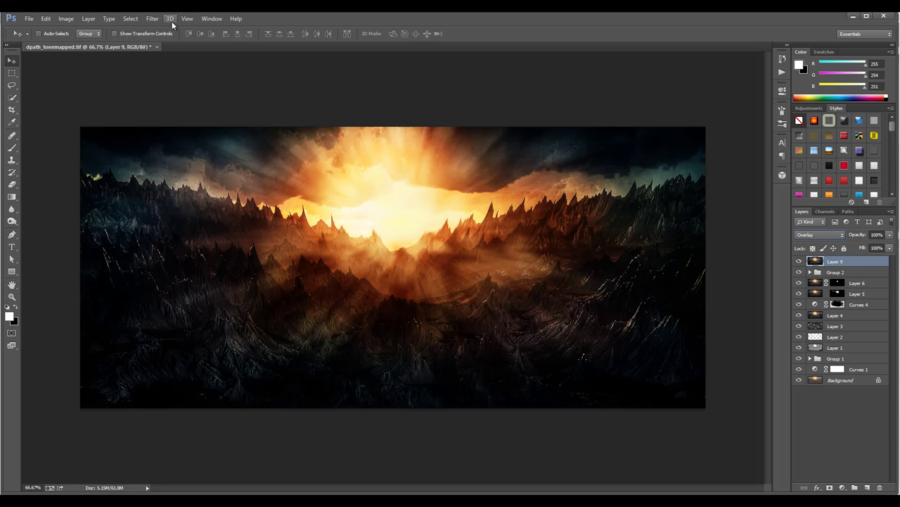
# Apply a High Pass filter to Layer 9 and lower its fill to 27%
pyautogui.click(152, 18)
pyautogui.moveTo(177, 194)
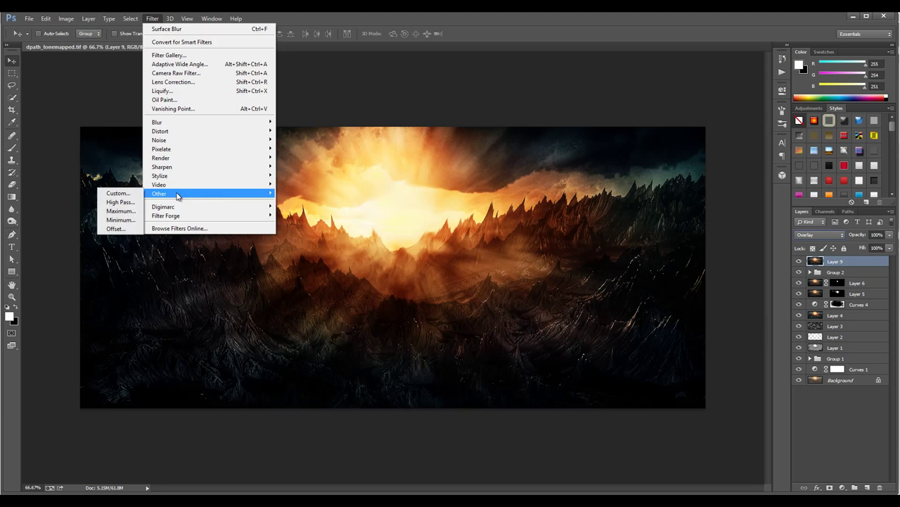
pyautogui.click(119, 202)
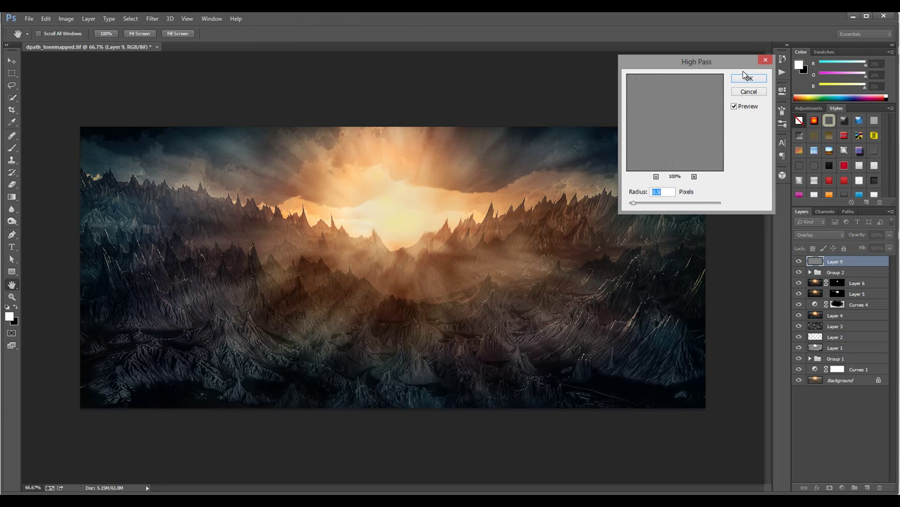
pyautogui.moveTo(634, 204)
pyautogui.mouseDown()
pyautogui.moveTo(654, 204)
pyautogui.moveTo(638, 206)
pyautogui.mouseUp()
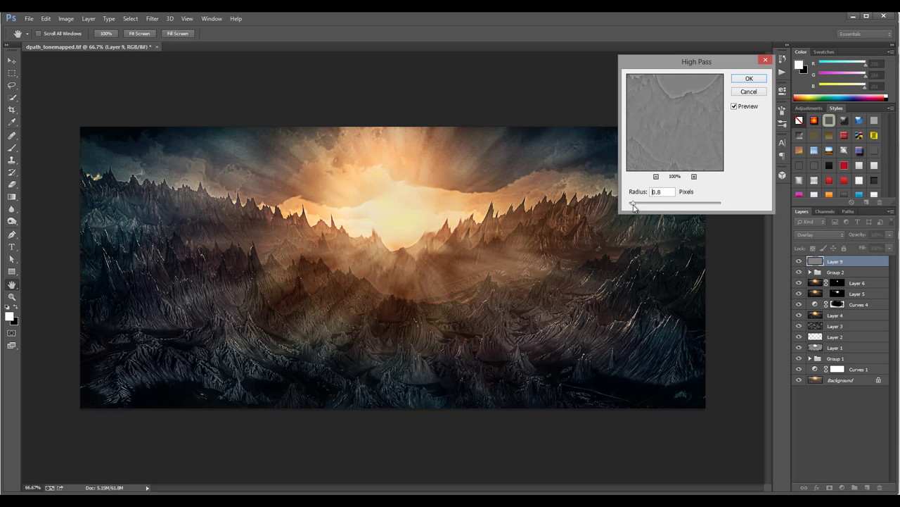
pyautogui.click(747, 80)
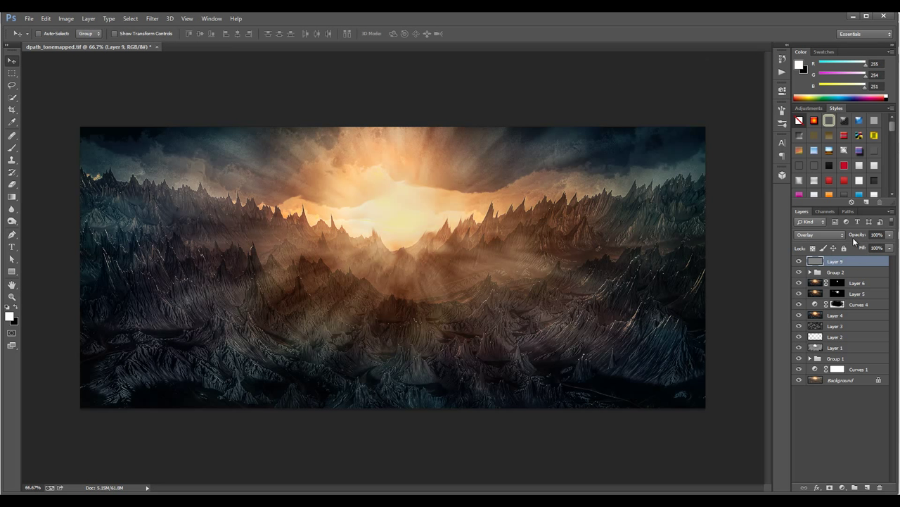
pyautogui.click(889, 248)
pyautogui.moveTo(856, 260)
pyautogui.mouseDown()
pyautogui.moveTo(846, 260)
pyautogui.moveTo(872, 259)
pyautogui.moveTo(855, 259)
pyautogui.mouseUp()
pyautogui.click(11, 62)
# Zoom to 100% and toggle Layer 9 off and on to compare with and without sharpening
pyautogui.click(16, 298)
pyautogui.click(402, 301)
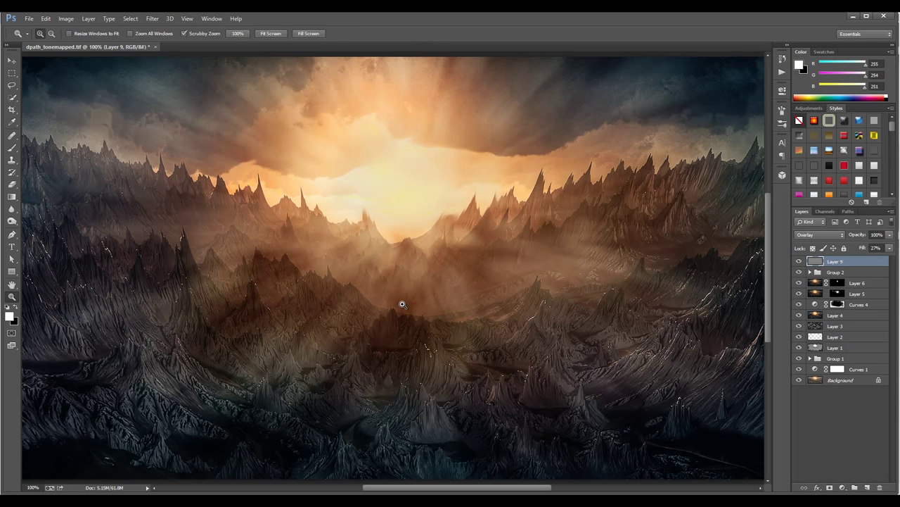
pyautogui.scroll(-1, 401, 302)
pyautogui.scroll(2, 402, 302)
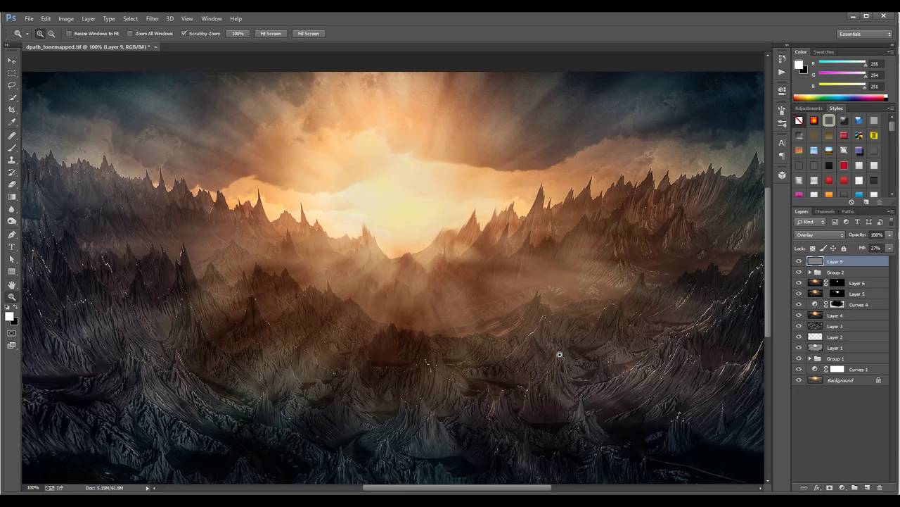
pyautogui.click(800, 263)
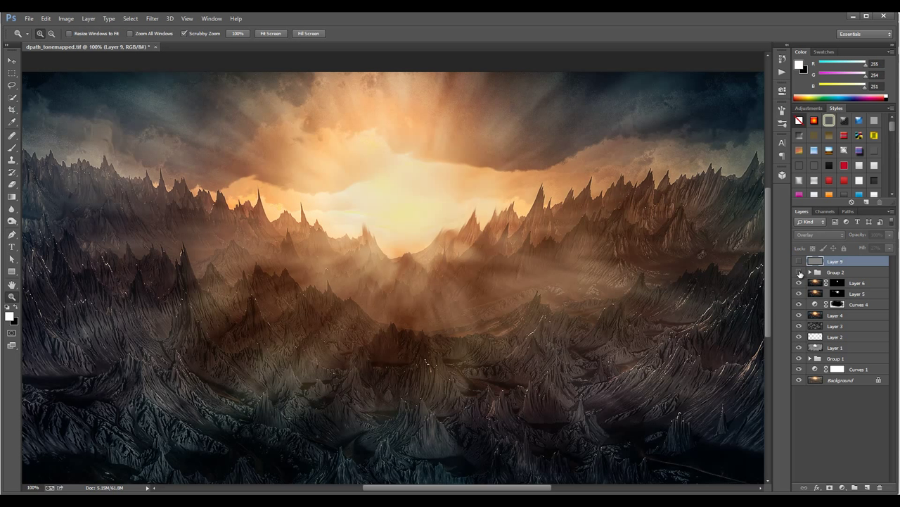
pyautogui.click(799, 263)
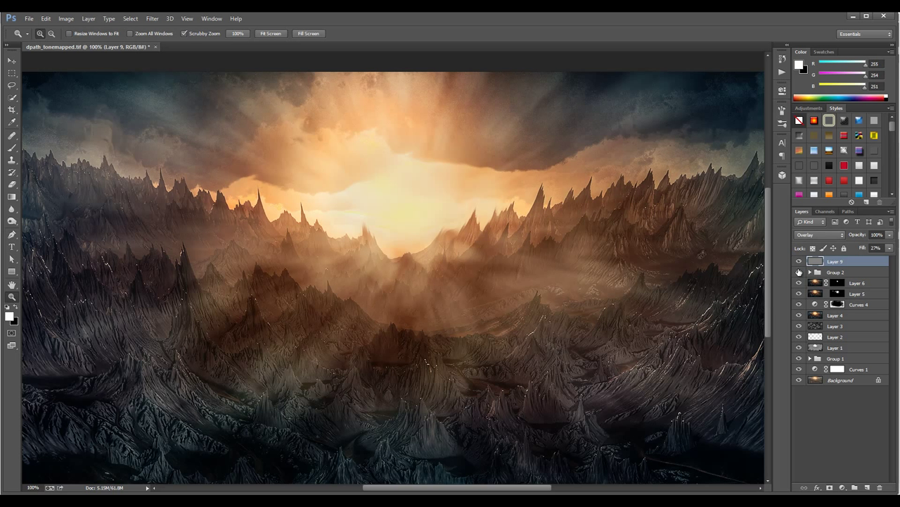
# Raise Group 2's fill to about 32% and trim Layer 9's fill to 26%
pyautogui.click(875, 272)
pyautogui.click(889, 248)
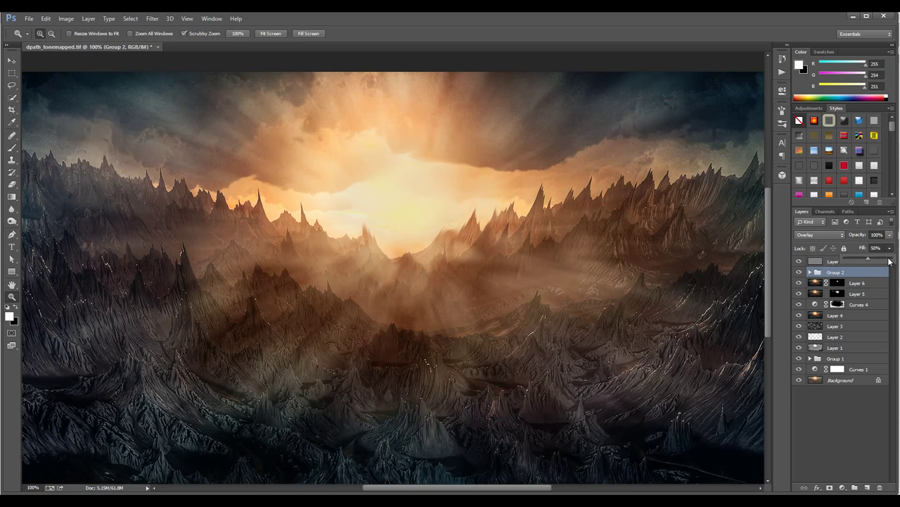
pyautogui.moveTo(889, 260); pyautogui.dragTo(897, 262)
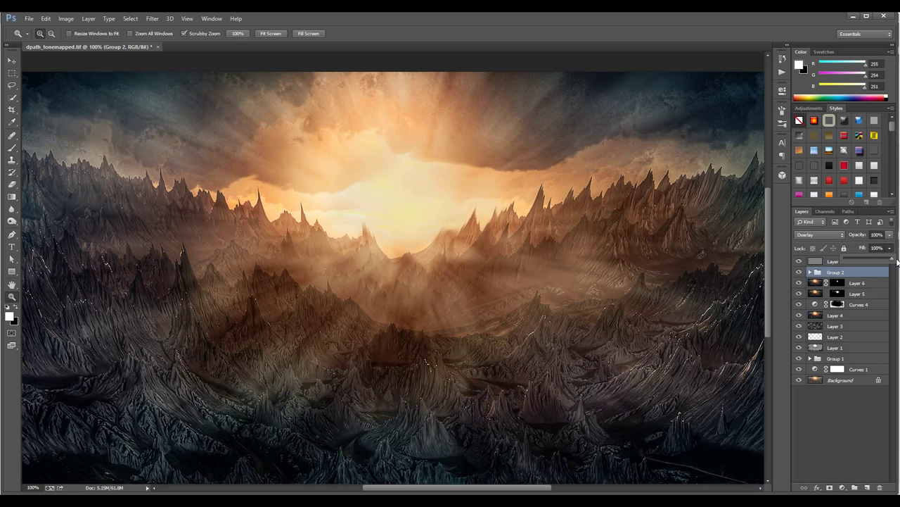
pyautogui.click(825, 262)
pyautogui.click(889, 248)
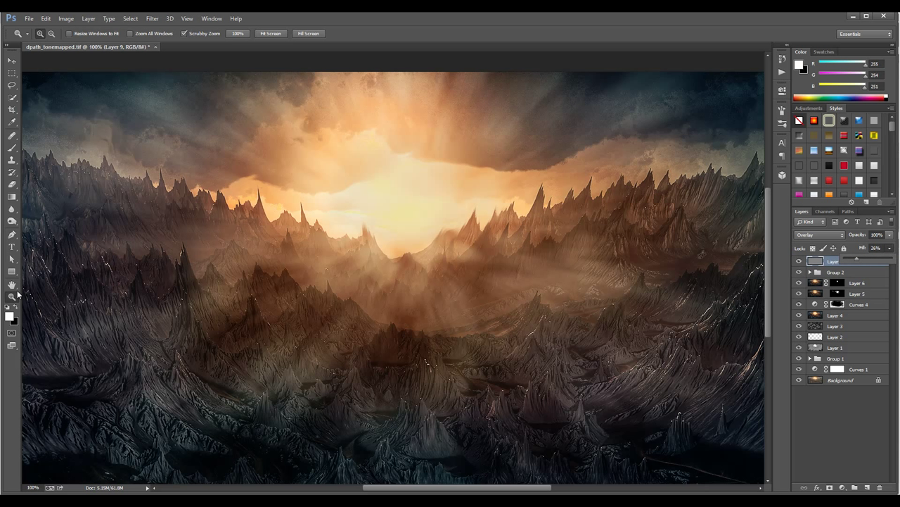
pyautogui.click(12, 60)
pyautogui.scroll(-3, 354, 281)
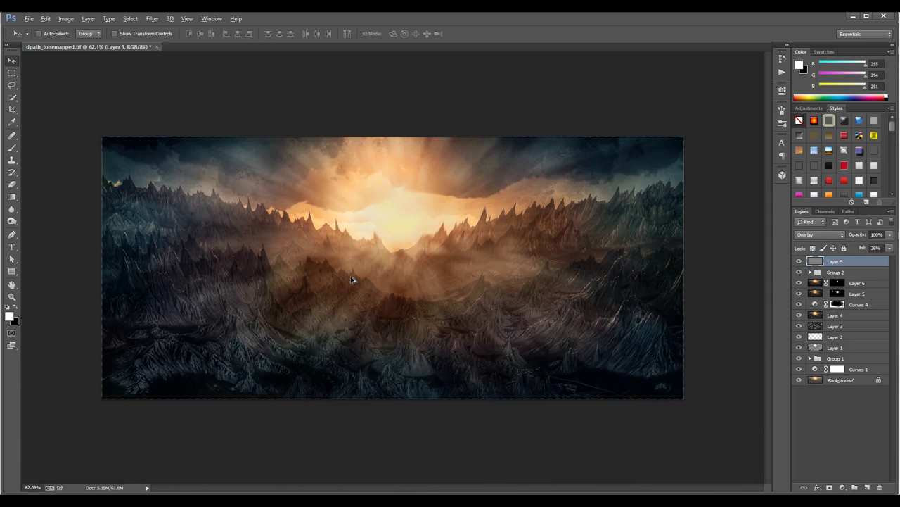
# Open pikeland2_tonemapped2.psd and flip between it and dpath_tonemapped.tif, ending on dpath_tonemapped.tif
pyautogui.scroll(-1, 353, 280)
pyautogui.click(200, 47)
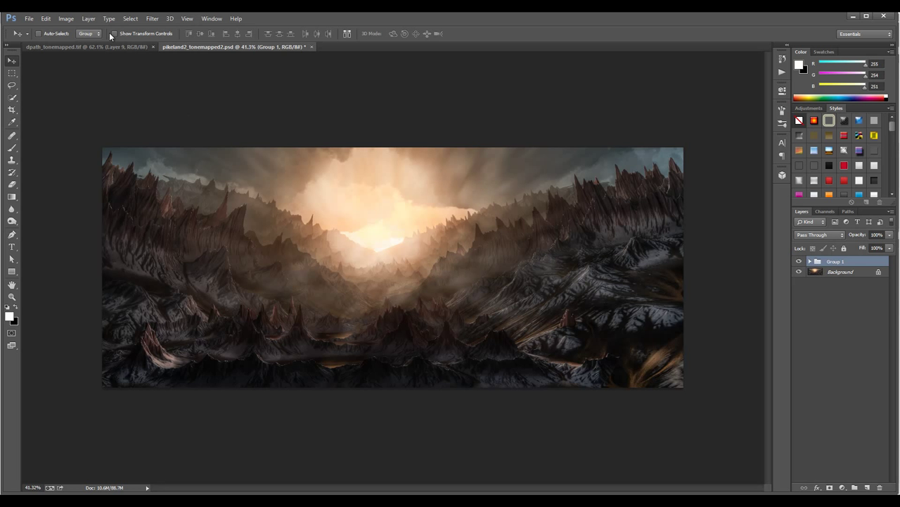
pyautogui.click(89, 44)
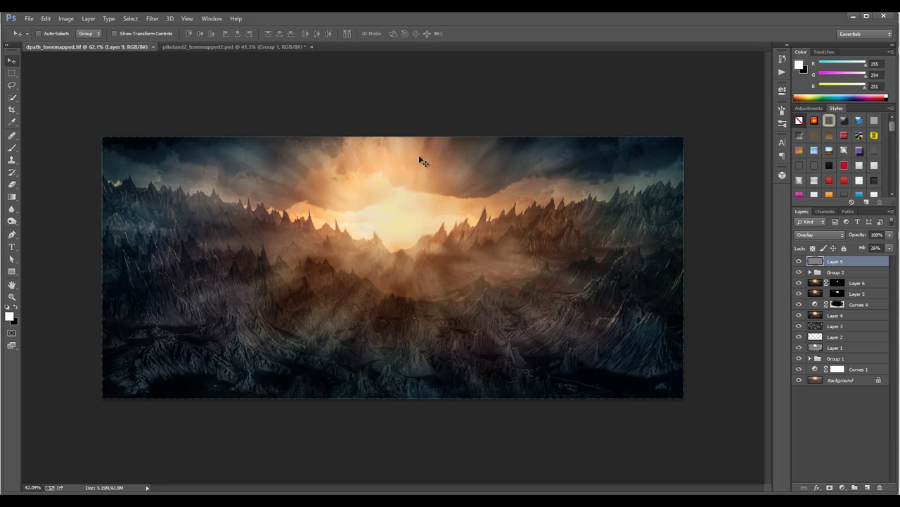
pyautogui.click(245, 47)
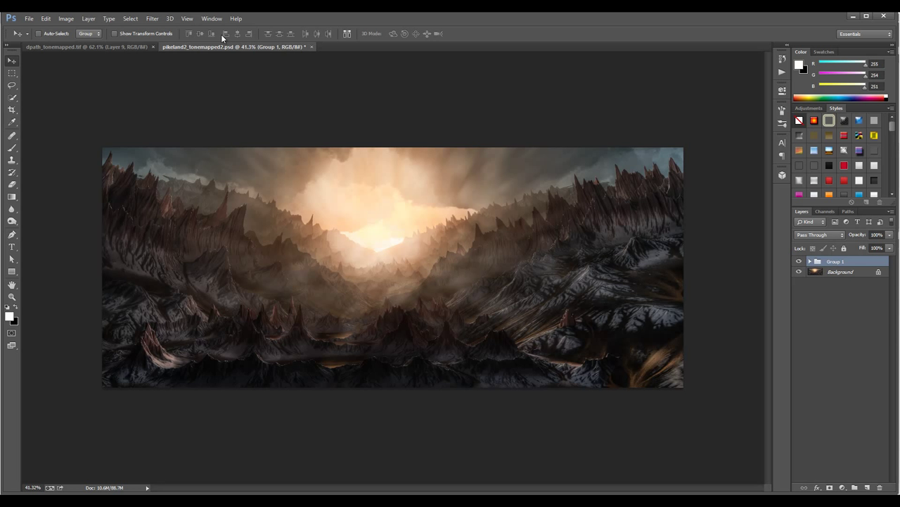
pyautogui.click(118, 45)
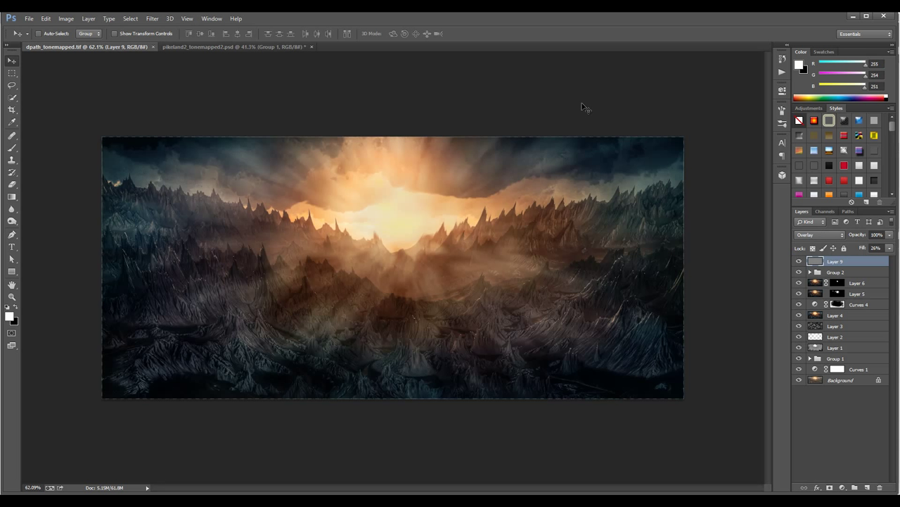